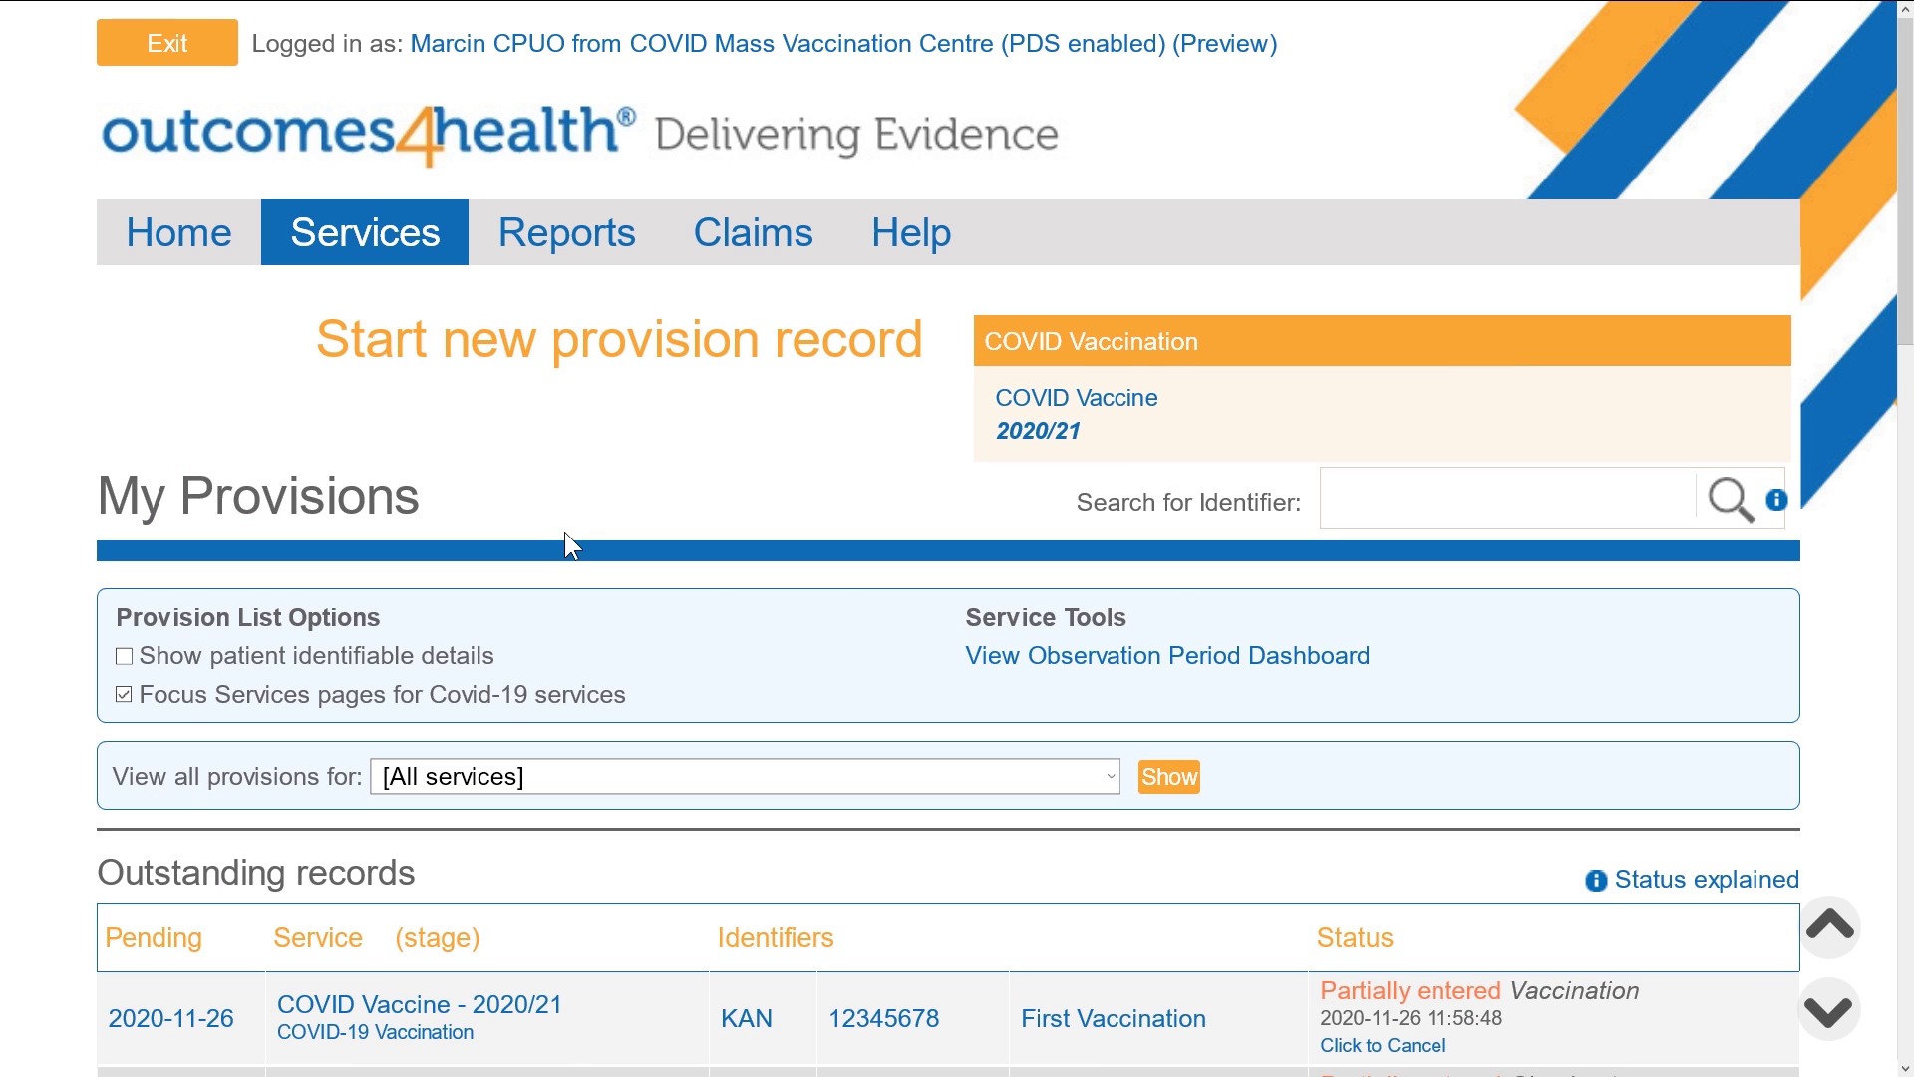
Start a new COVID Vaccine 2020/21 record from the Services page's new provision list
{"action": "left_click", "coordinate": [1323, 421]}
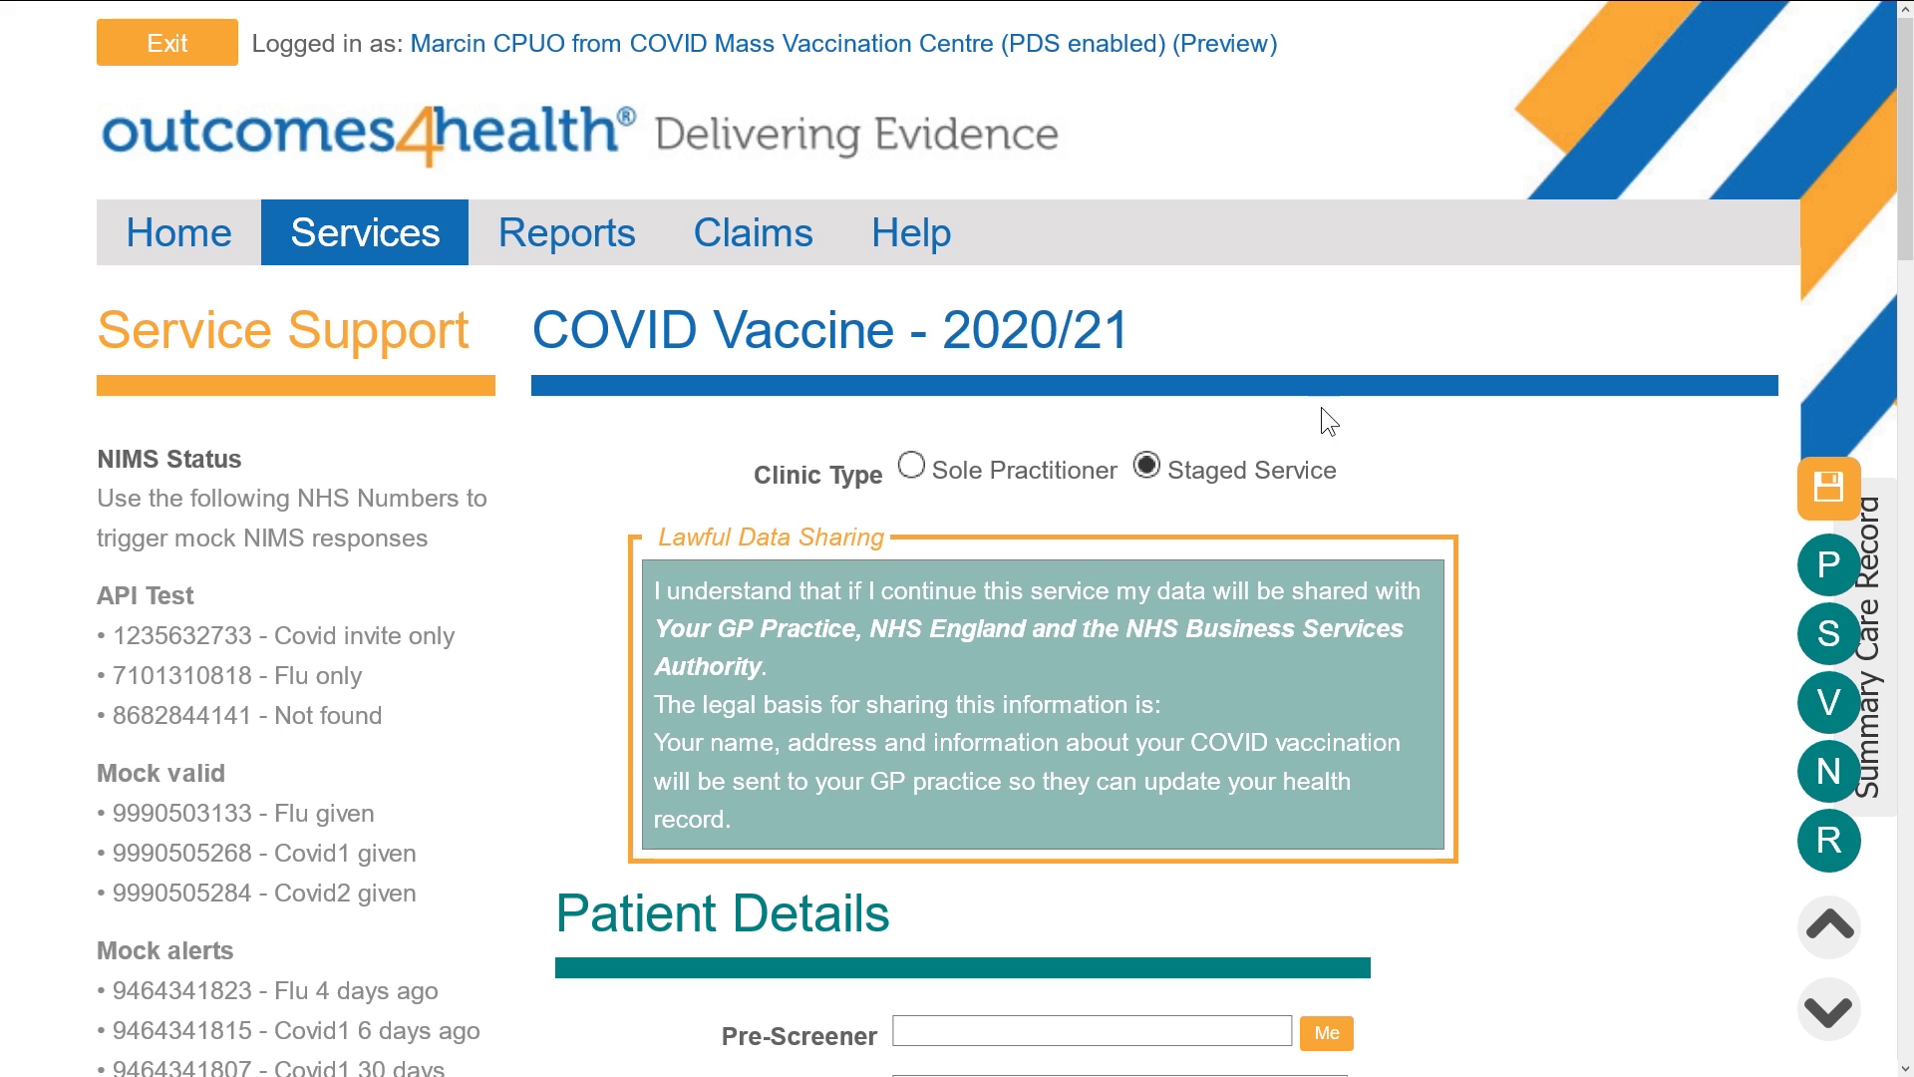
Change the clinic type from Staged Service to Sole Practitioner
{"action": "left_click", "coordinate": [912, 465]}
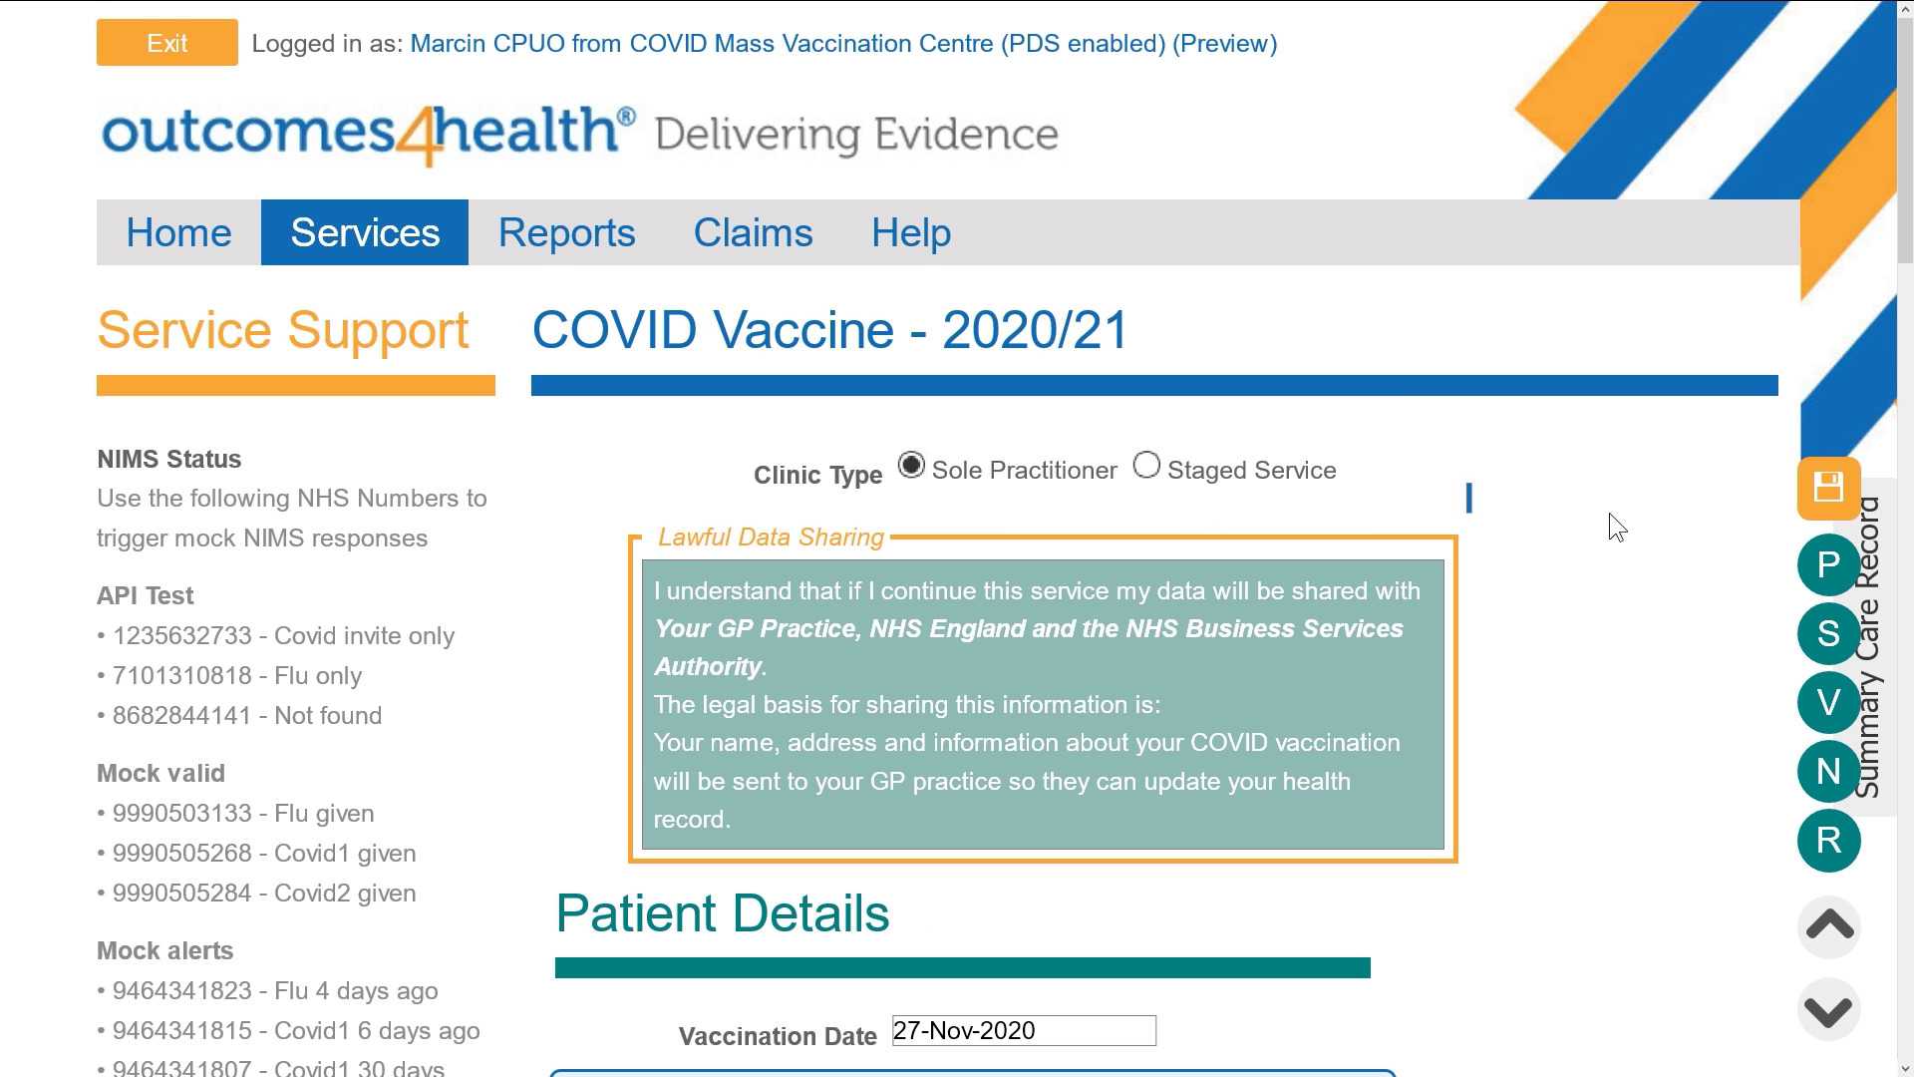
{"action": "scroll", "coordinate": [1609, 512], "scroll_direction": "down", "scroll_amount": 5}
{"action": "scroll", "coordinate": [1609, 512], "scroll_direction": "down", "scroll_amount": 4}
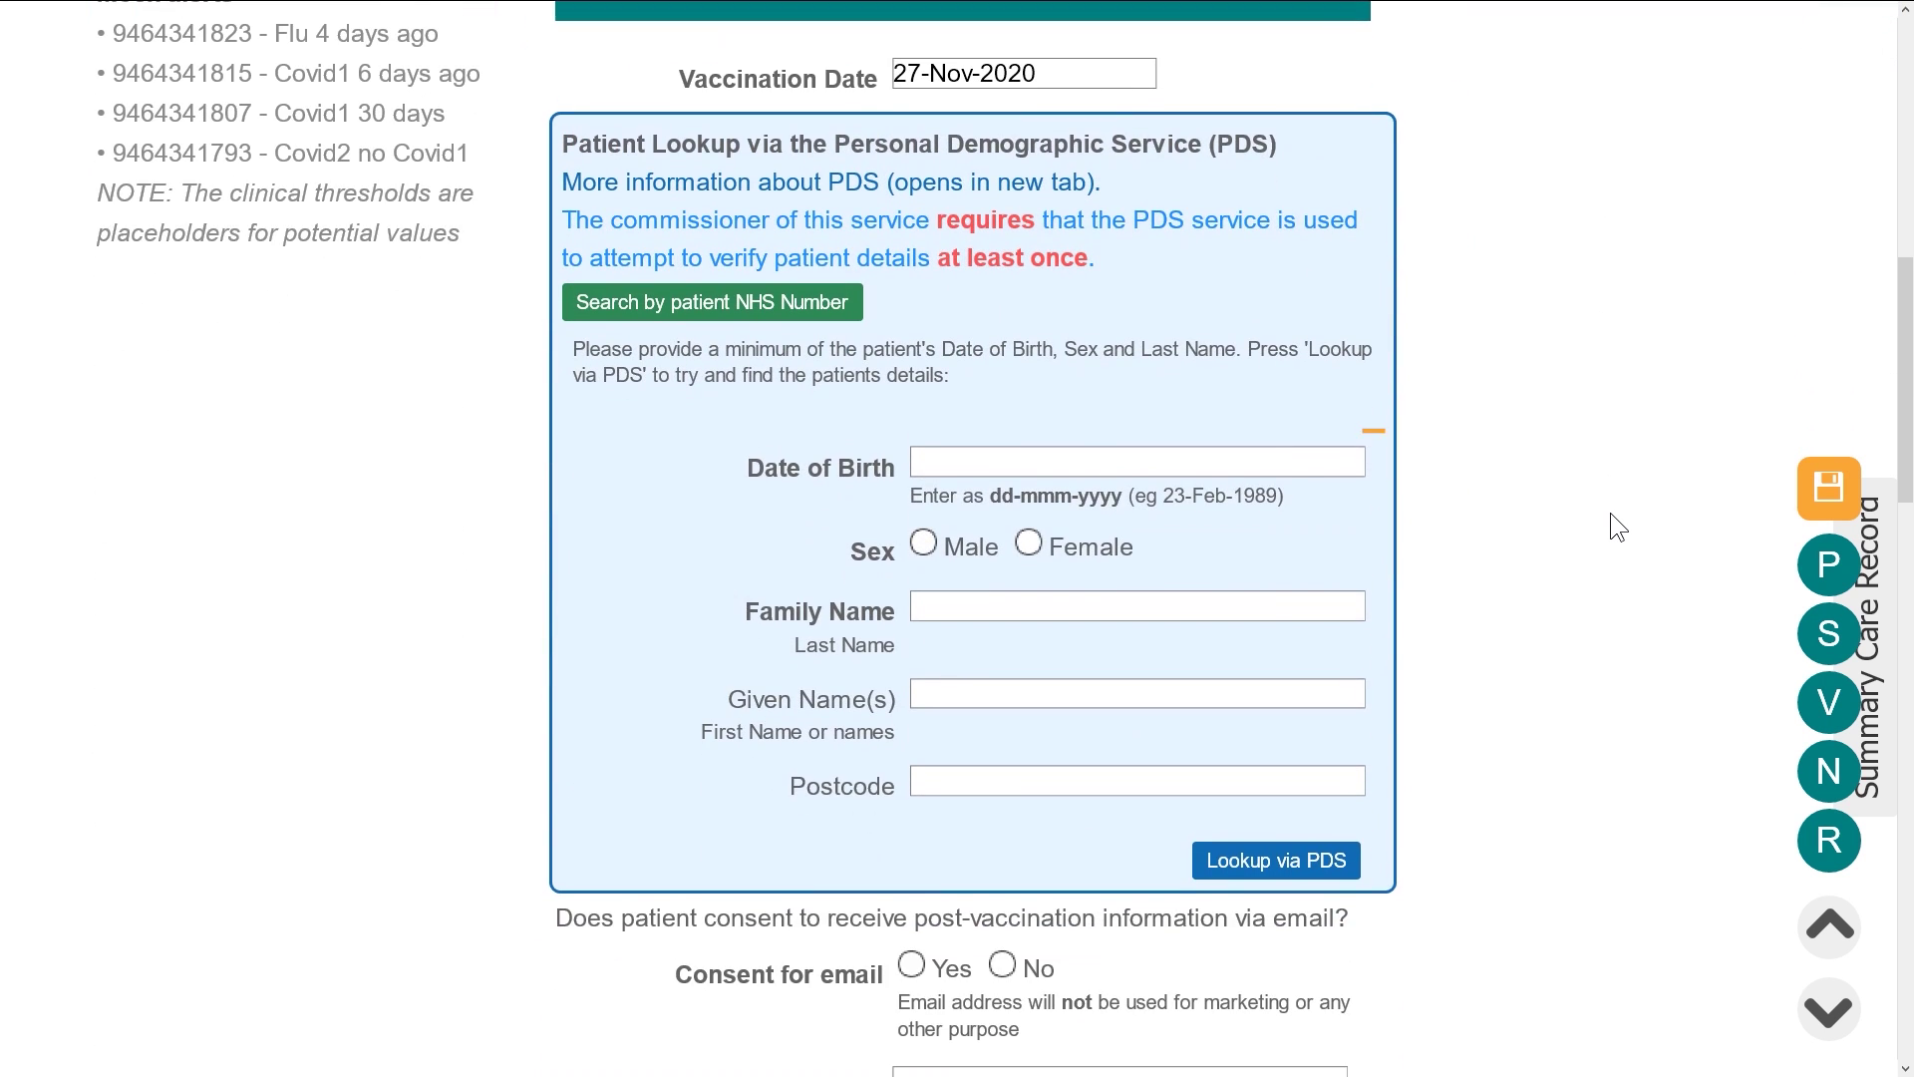
{"action": "left_click", "coordinate": [1253, 476]}
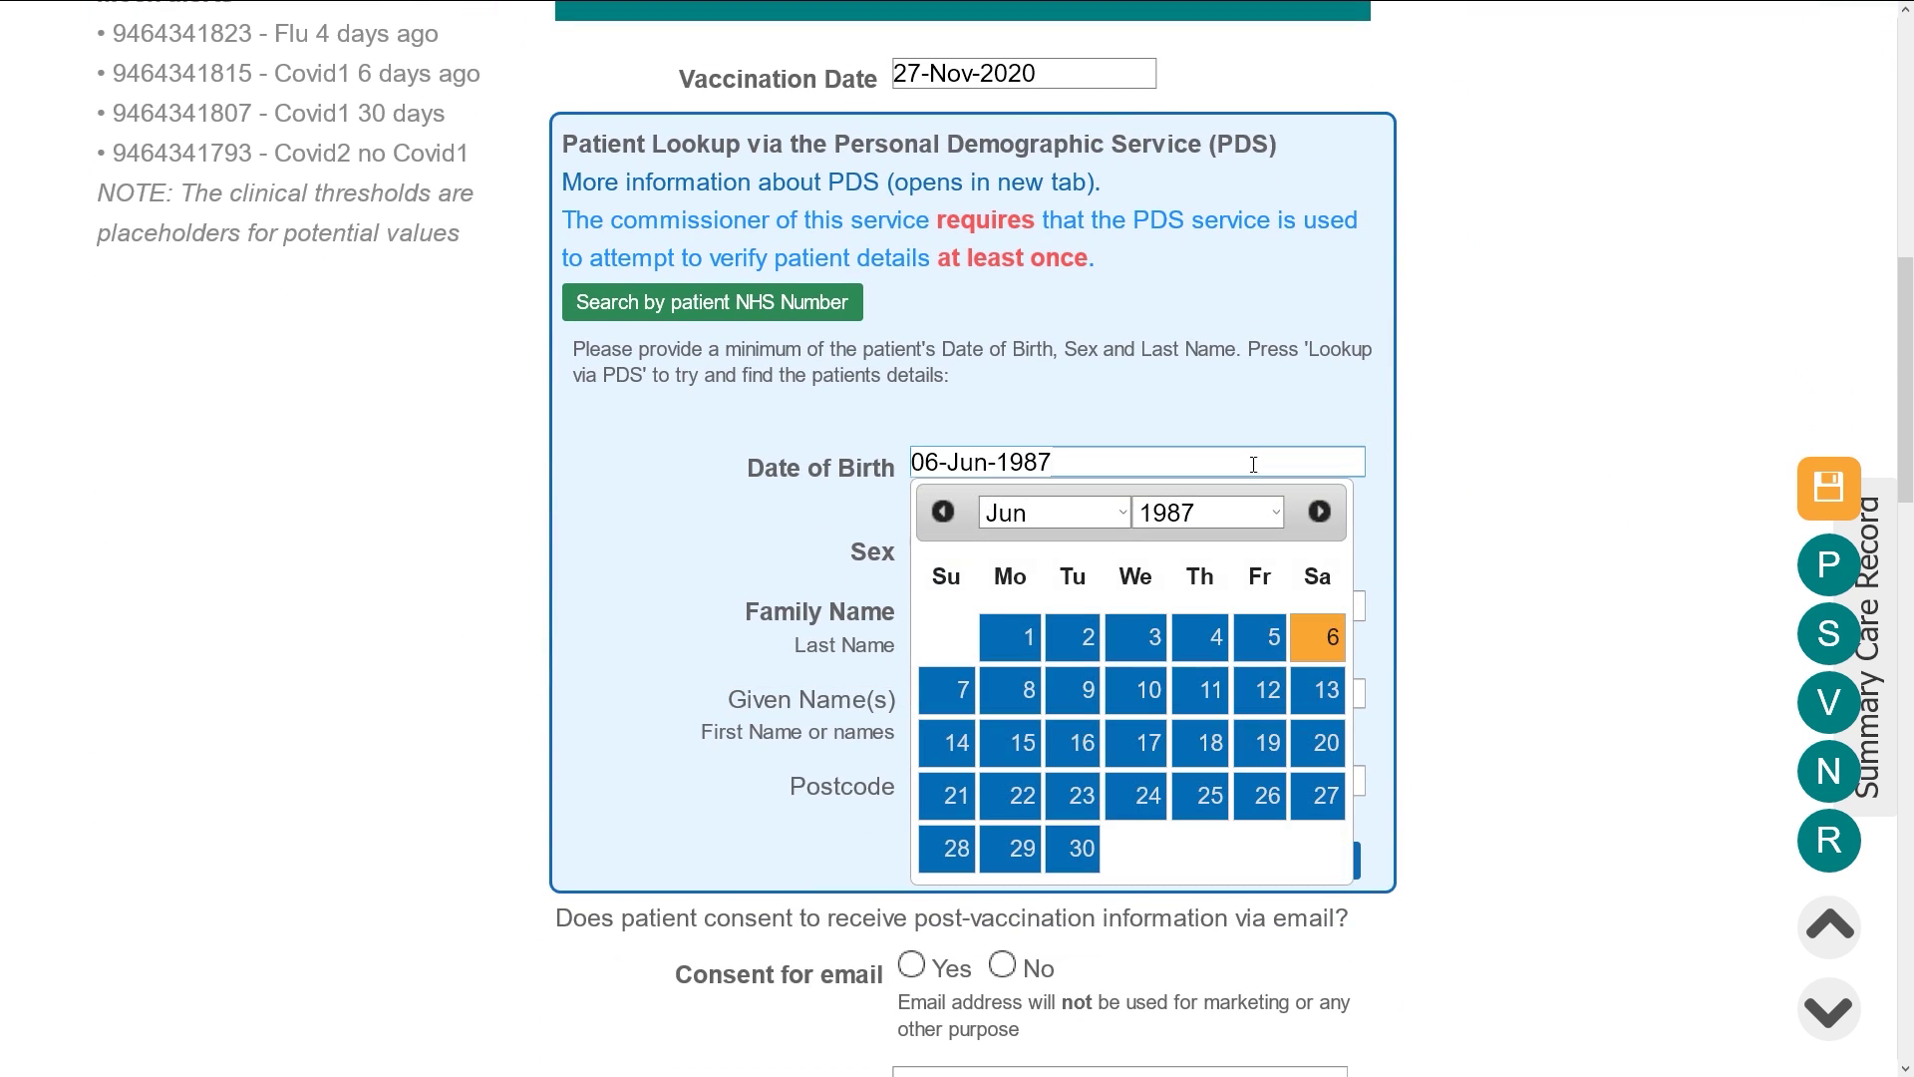
{"action": "key", "text": "Return"}
{"action": "left_click", "coordinate": [923, 543]}
{"action": "left_click", "coordinate": [945, 605]}
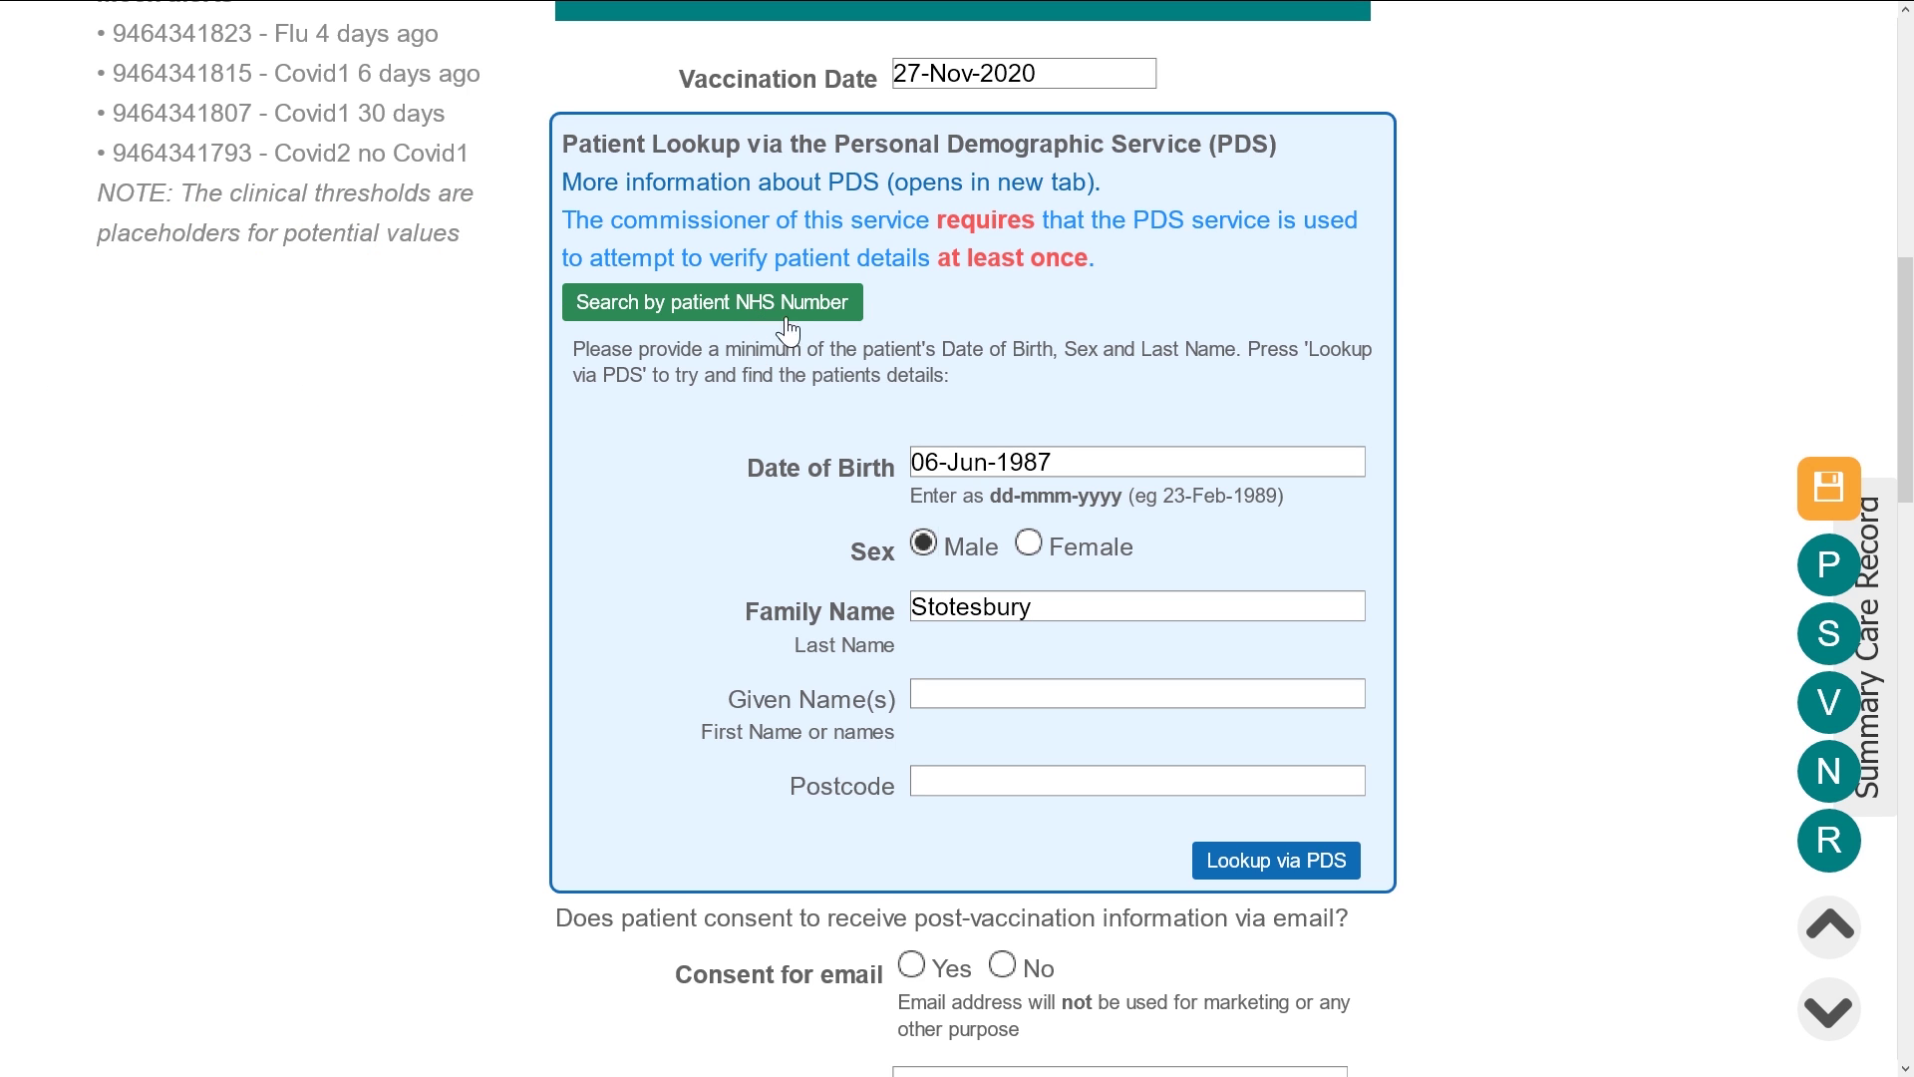
{"action": "left_click", "coordinate": [1219, 864]}
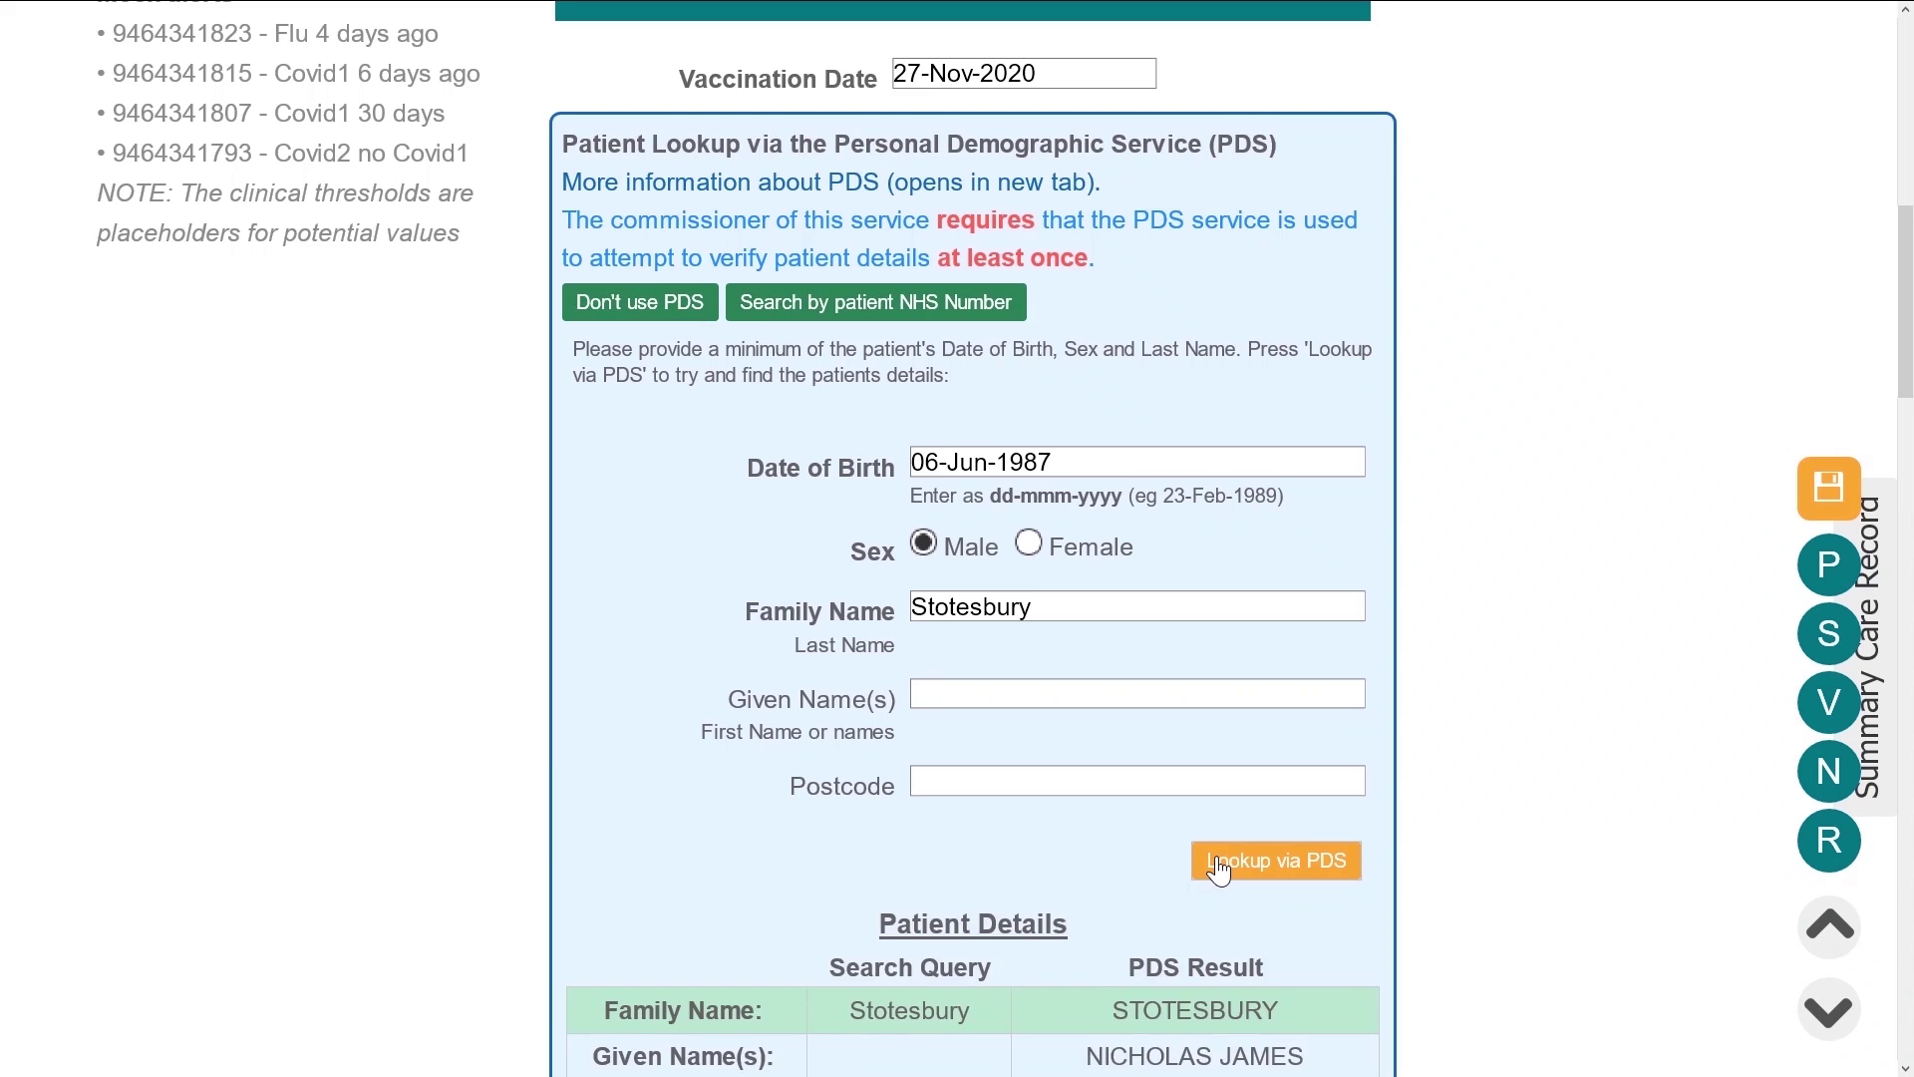
Confirm the PDS result as the correct patient
{"action": "scroll", "coordinate": [1208, 852], "scroll_direction": "down", "scroll_amount": 10}
{"action": "scroll", "coordinate": [1206, 846], "scroll_direction": "down", "scroll_amount": 1}
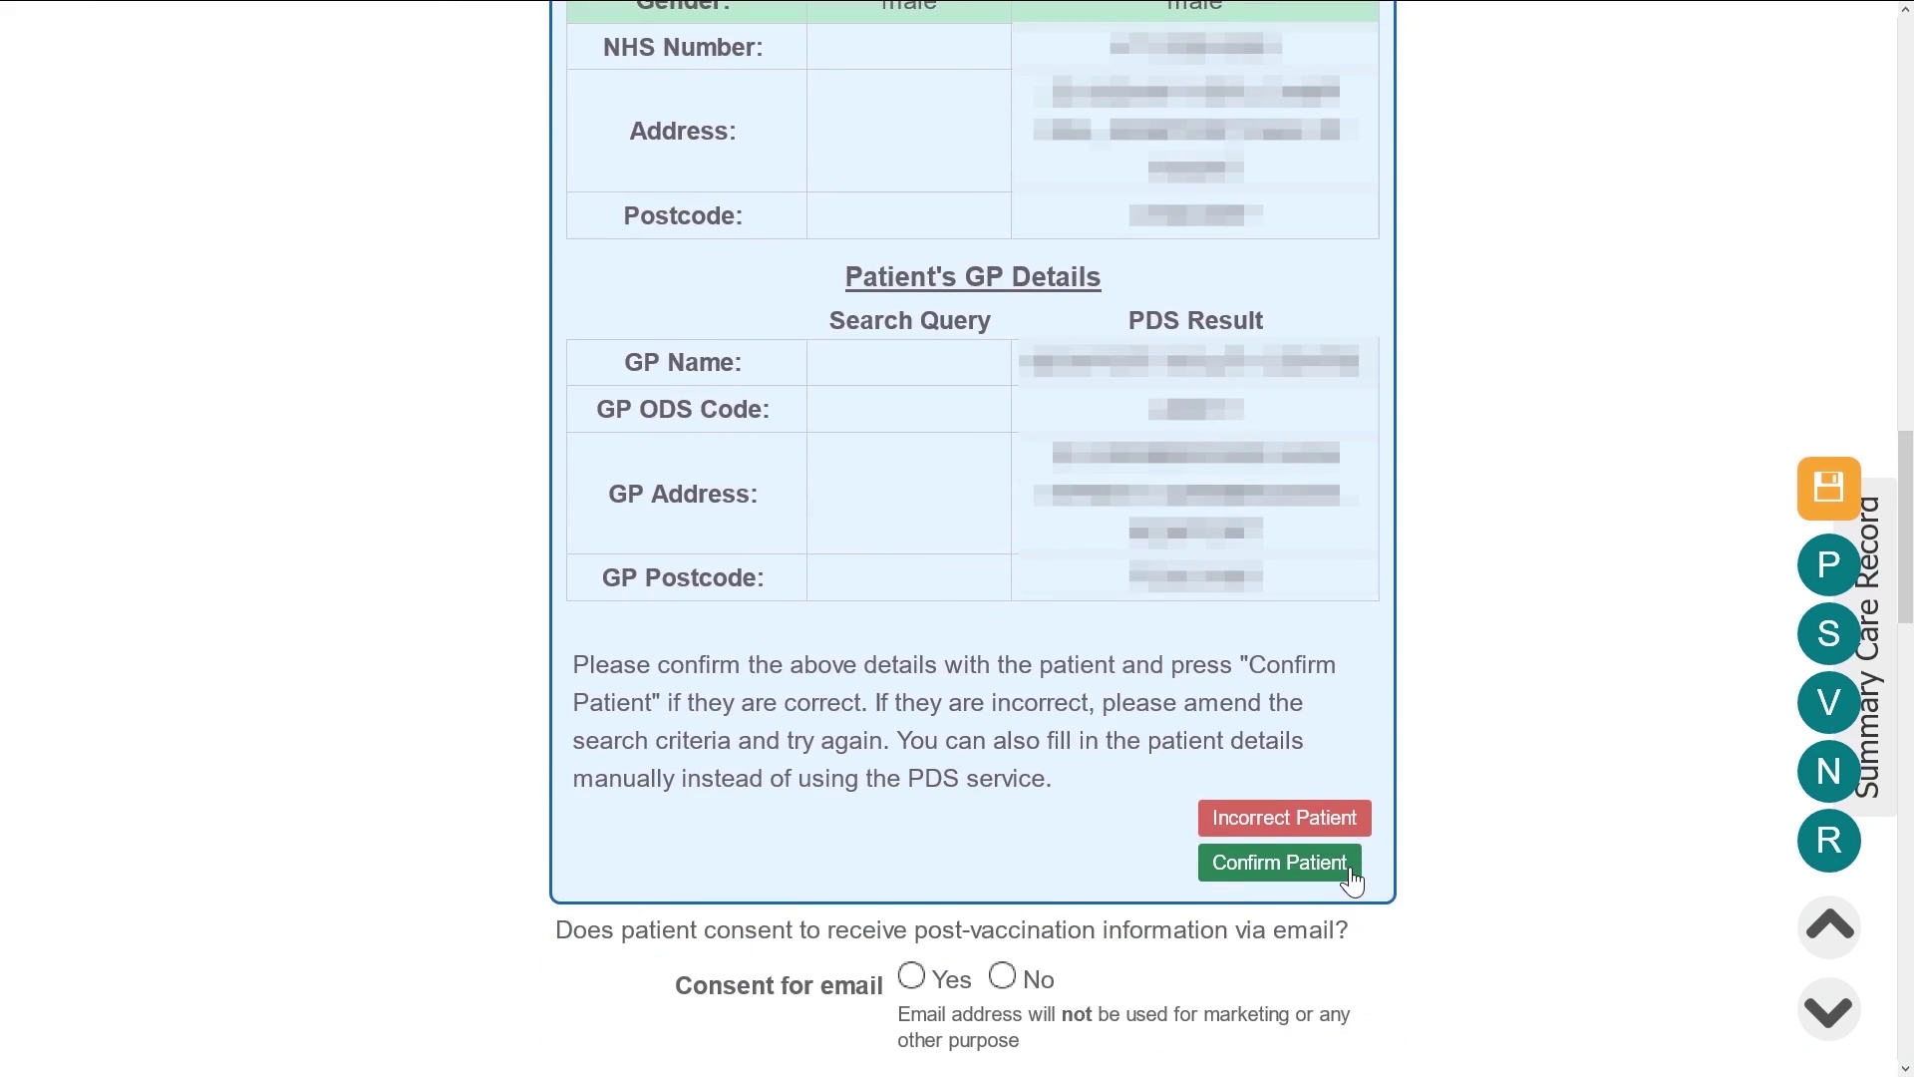
{"action": "scroll", "coordinate": [1346, 872], "scroll_direction": "up", "scroll_amount": 10}
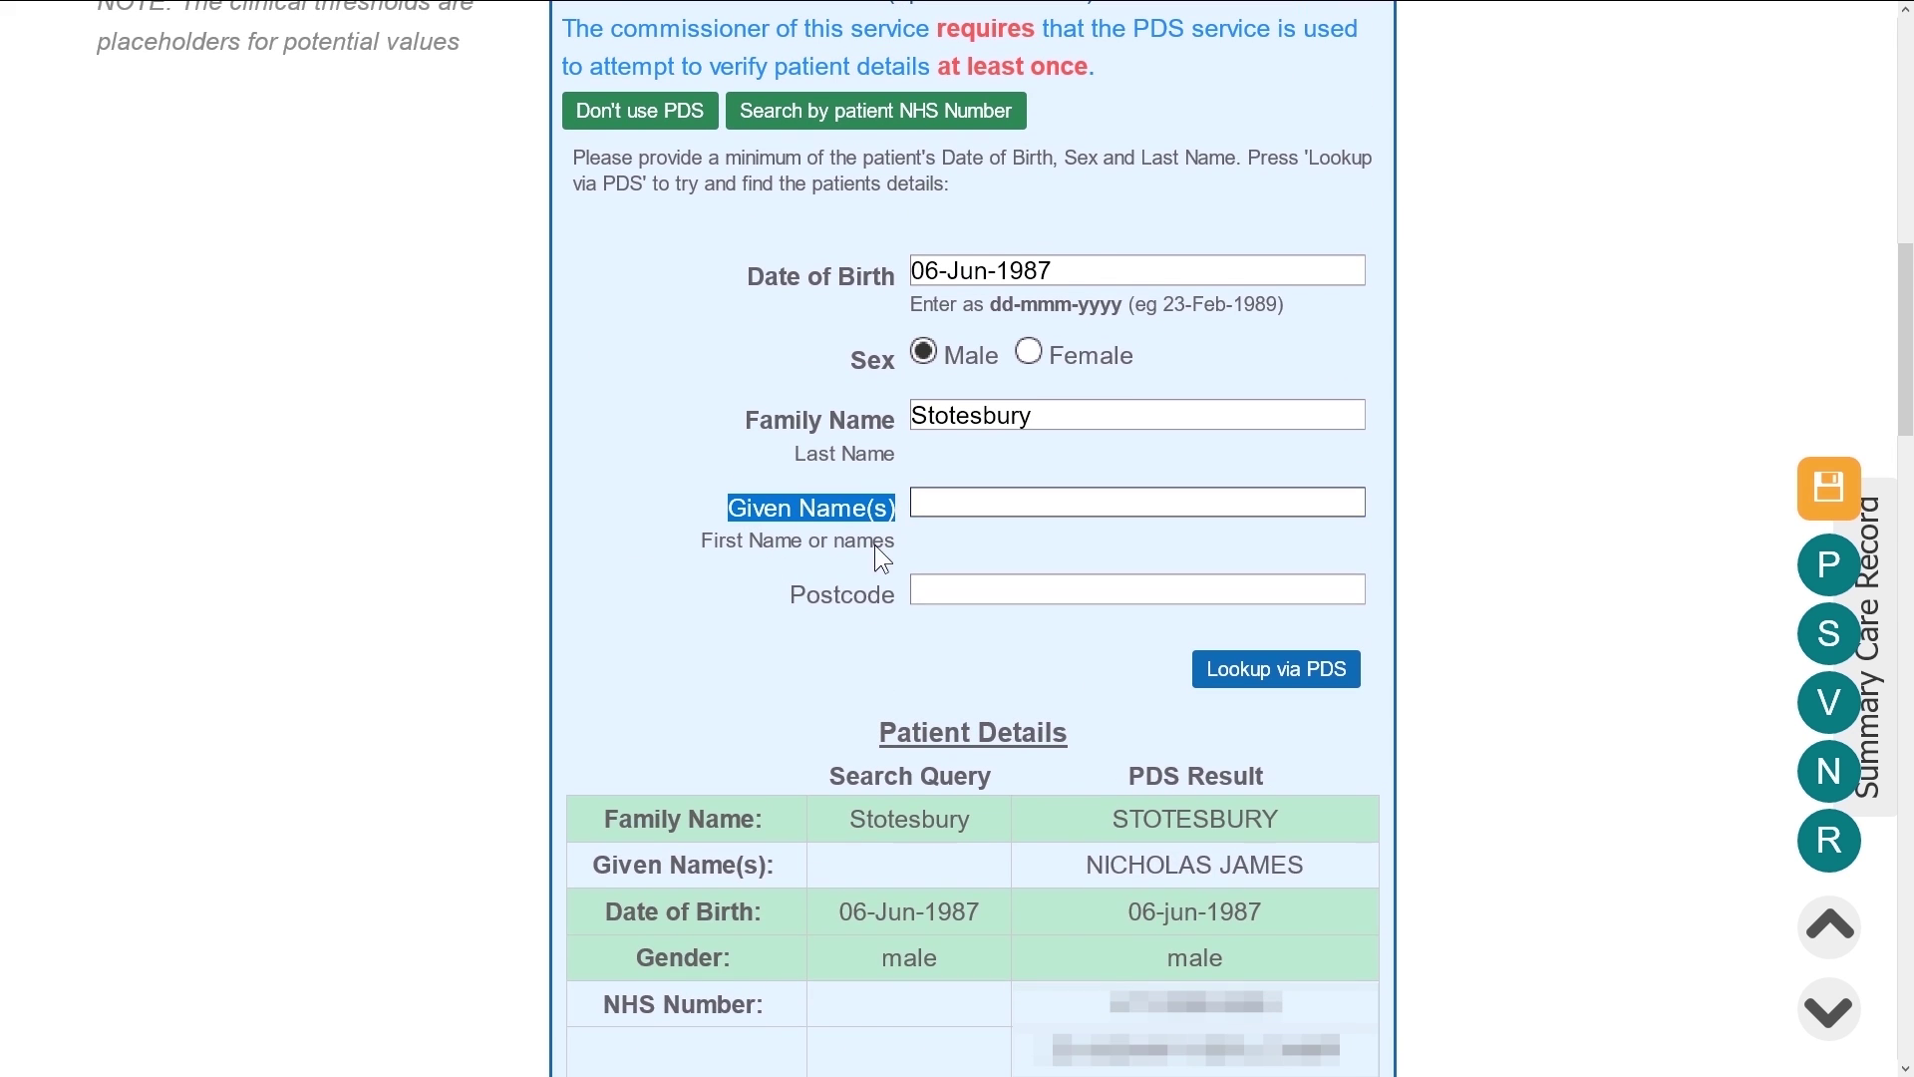
{"action": "left_click", "coordinate": [804, 590]}
{"action": "left_click", "coordinate": [979, 679]}
{"action": "scroll", "coordinate": [993, 673], "scroll_direction": "down", "scroll_amount": 8}
{"action": "scroll", "coordinate": [997, 674], "scroll_direction": "down", "scroll_amount": 4}
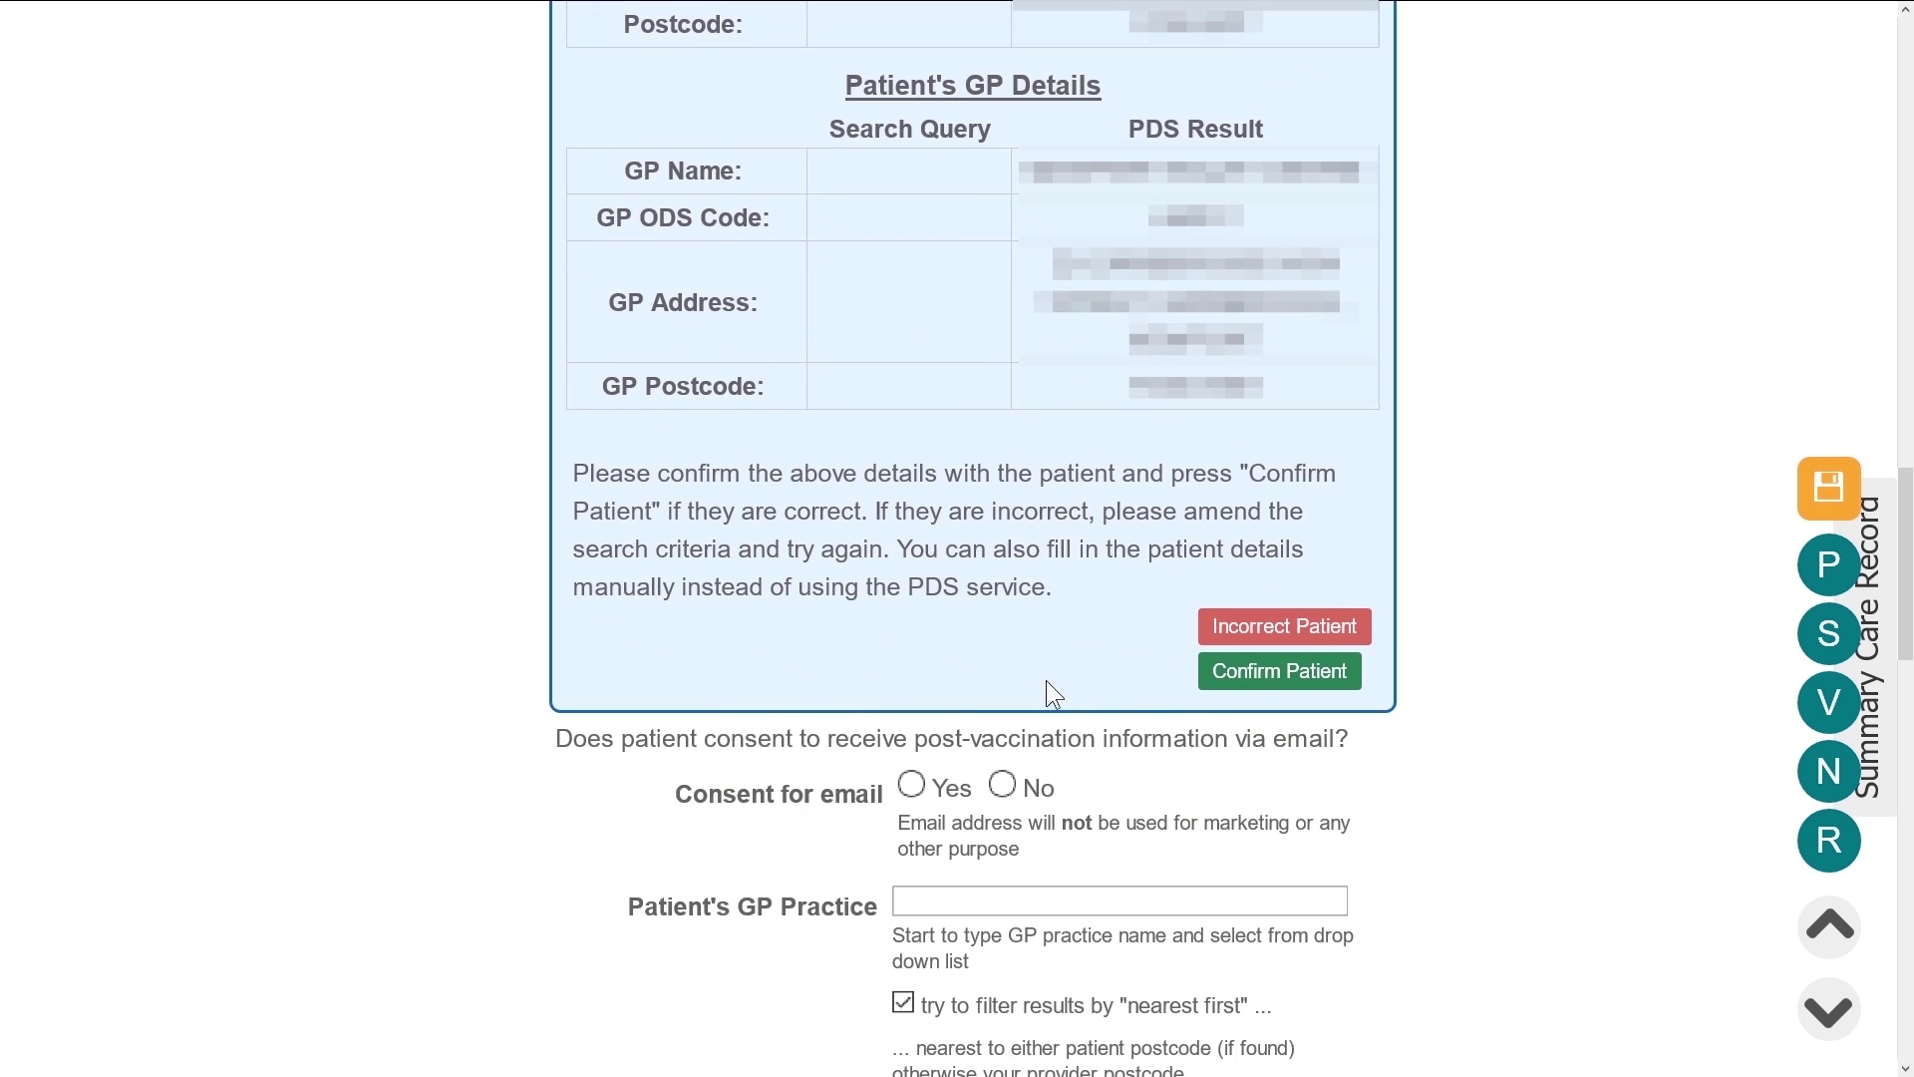
{"action": "left_click", "coordinate": [1252, 674]}
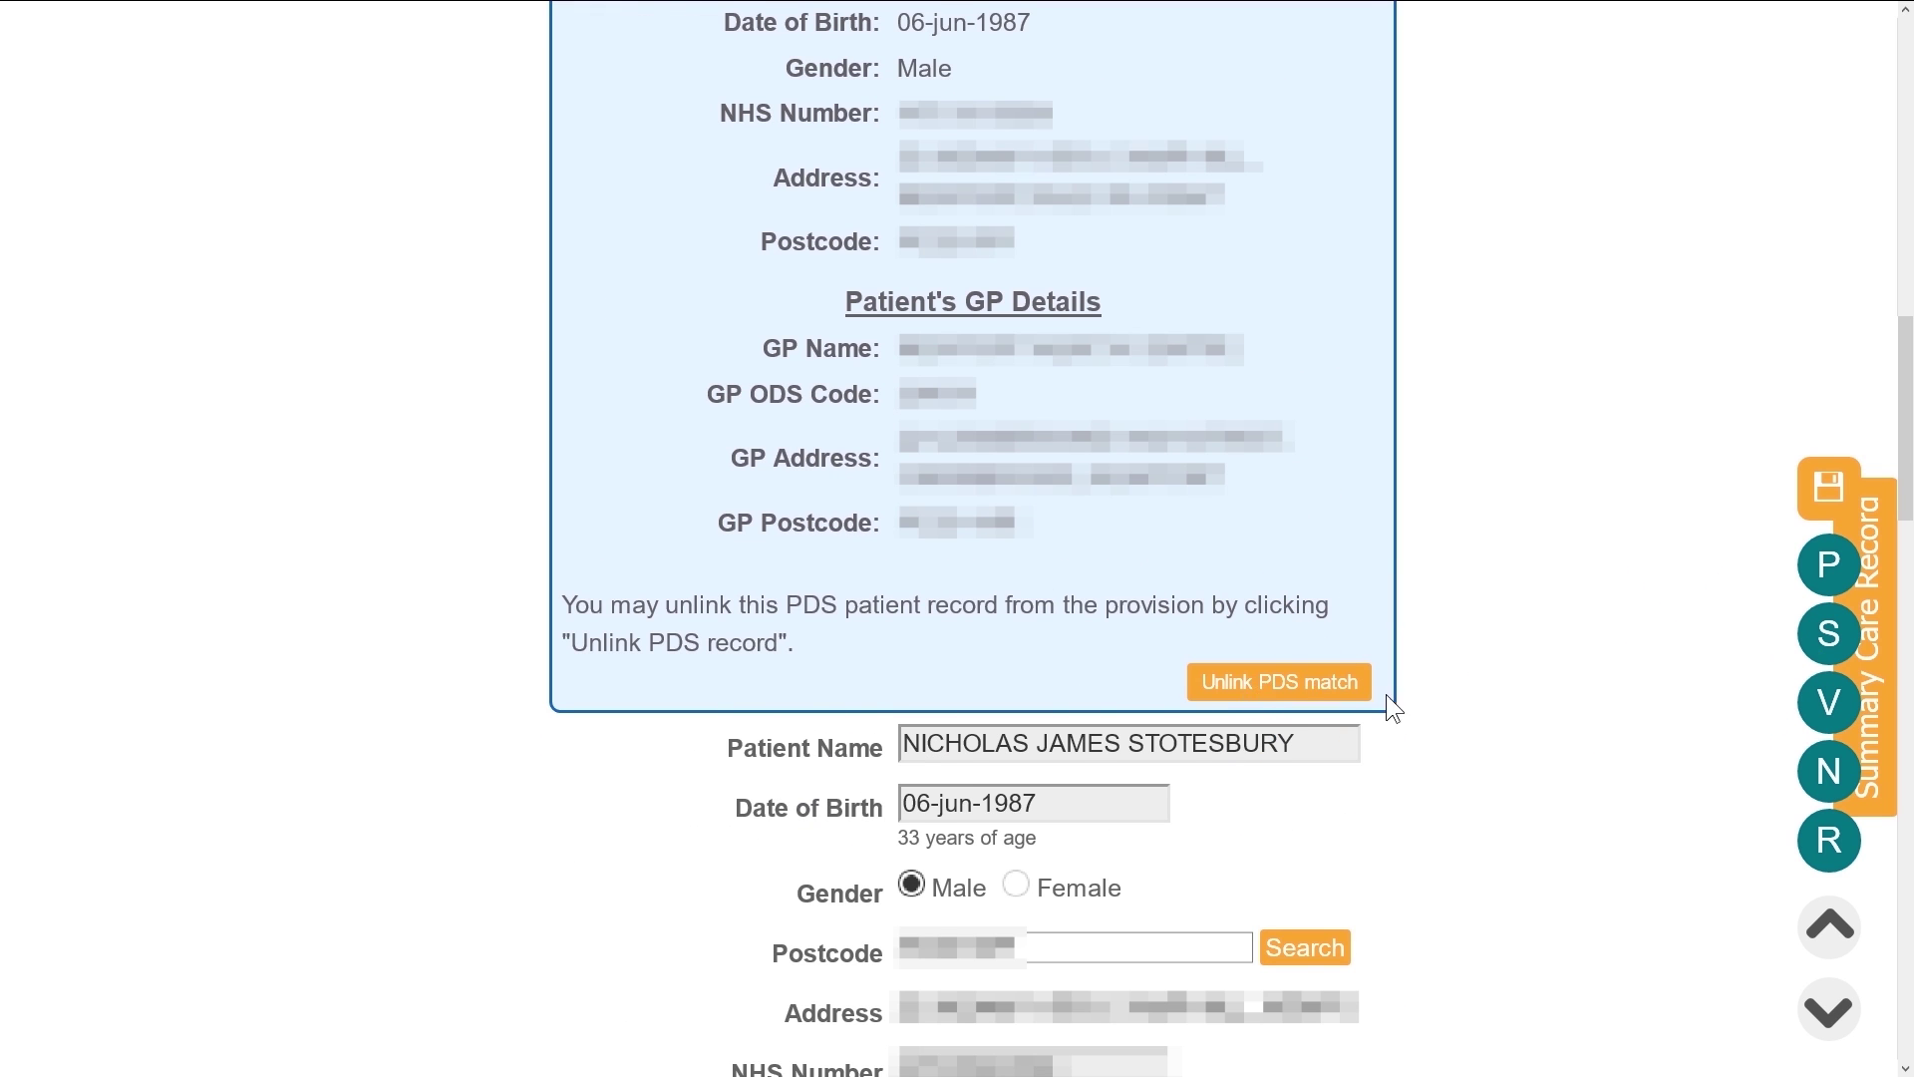
Check the patient's Summary Care Record, then enter the patient's telephone number
{"action": "left_click", "coordinate": [1857, 655]}
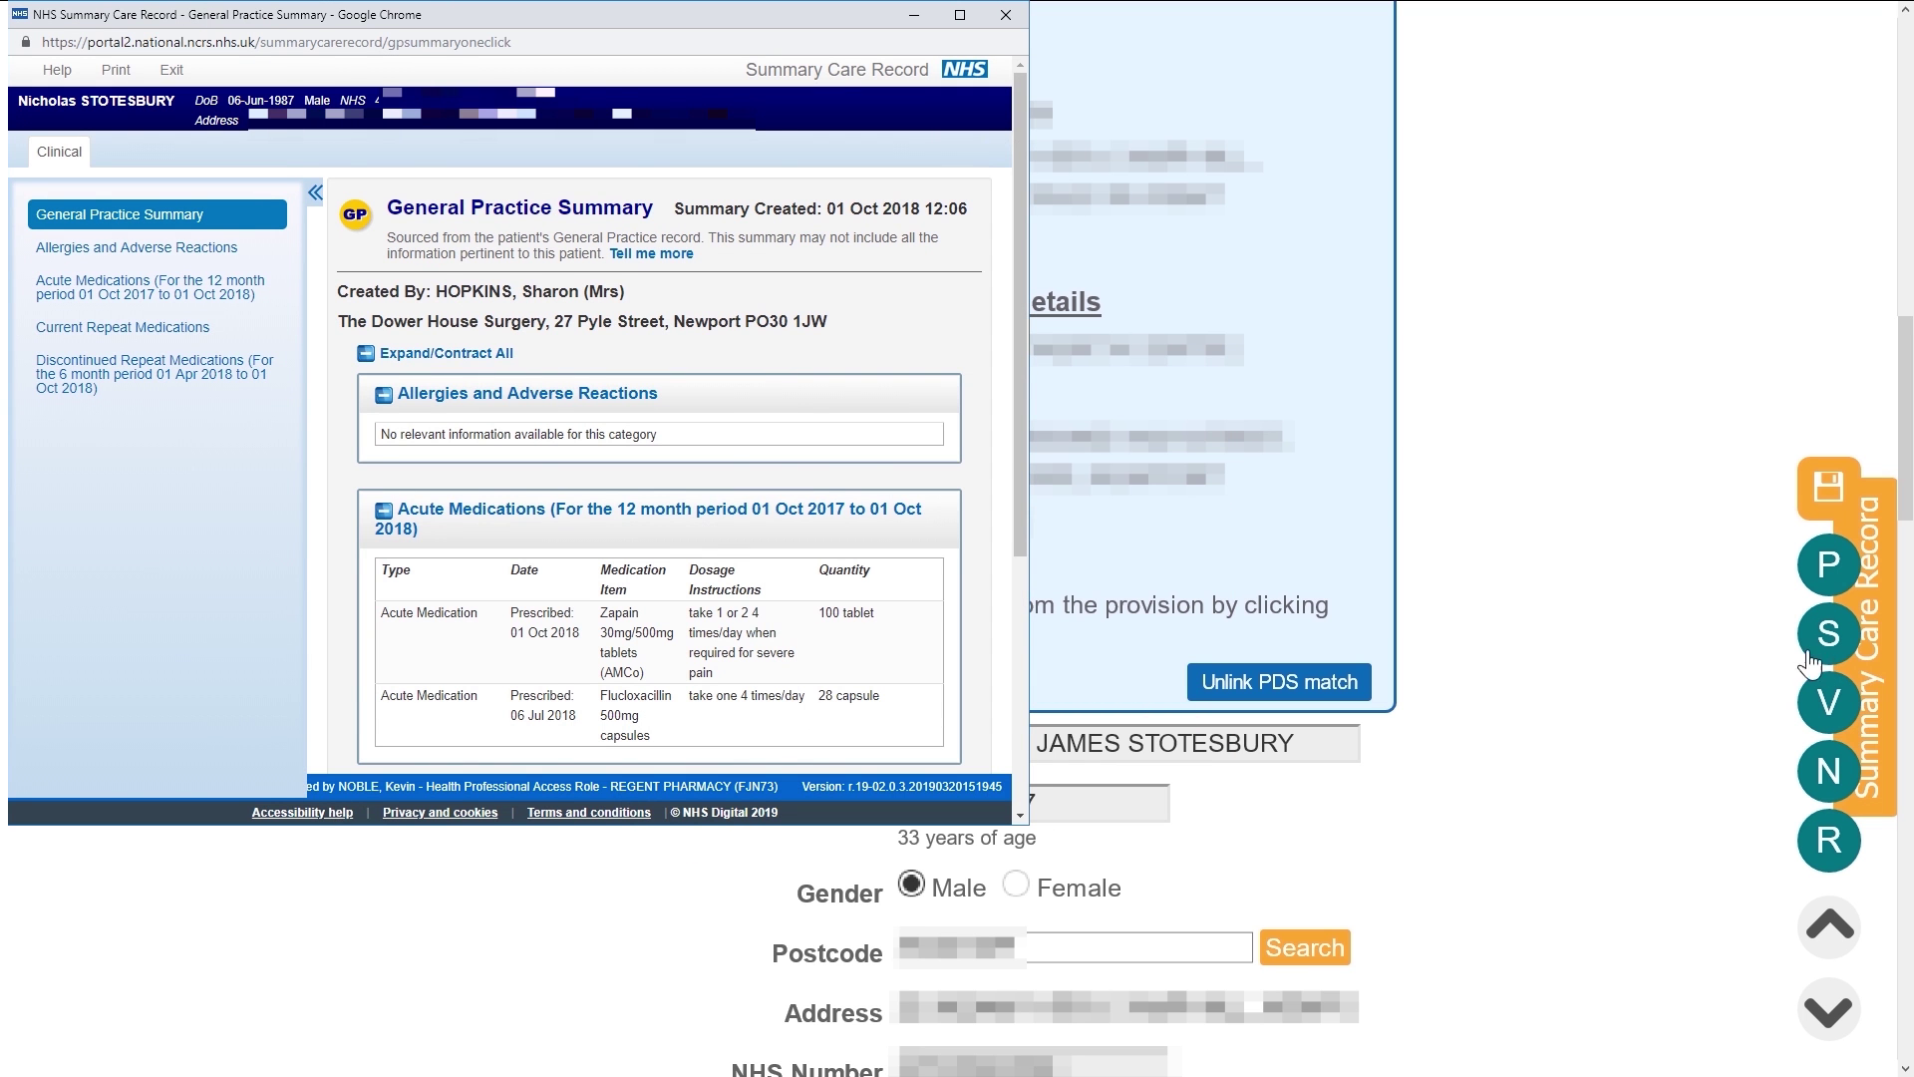
{"action": "scroll", "coordinate": [1602, 663], "scroll_direction": "down", "scroll_amount": 5}
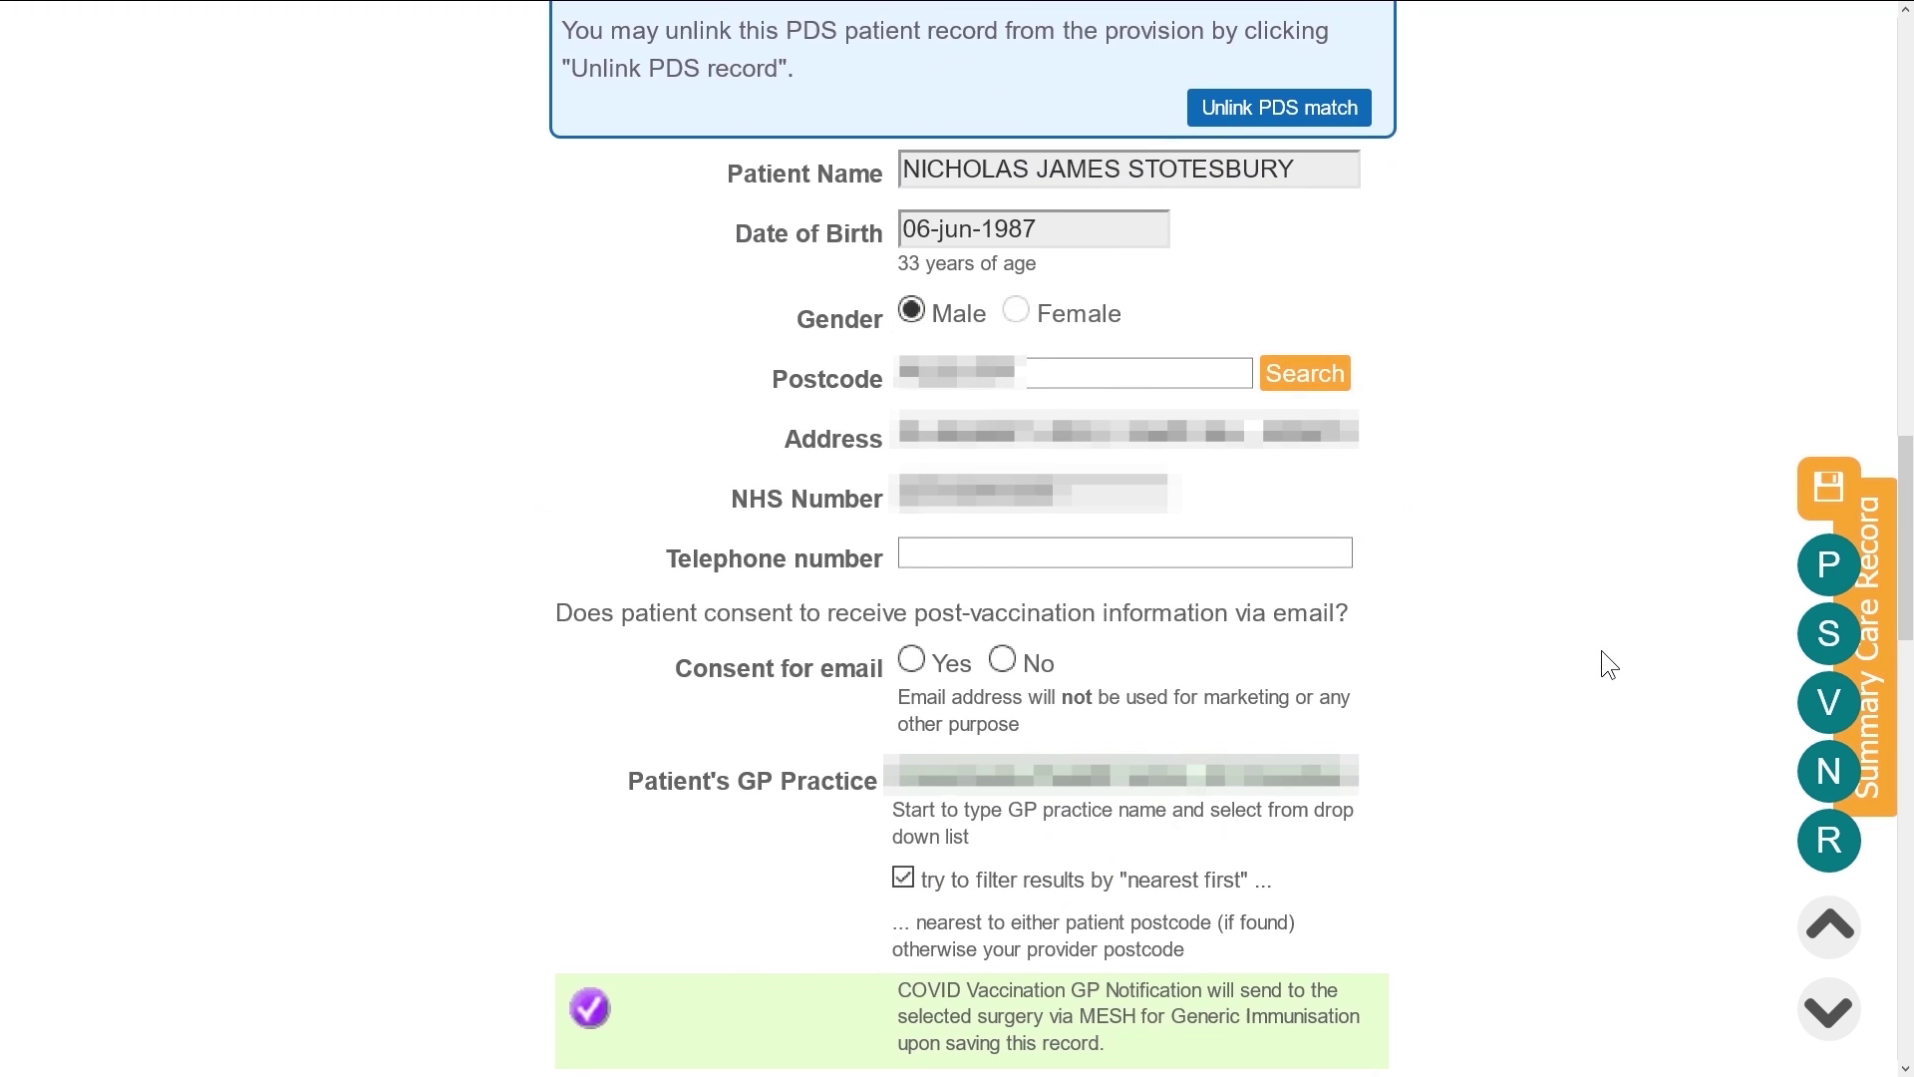
{"action": "left_click", "coordinate": [927, 554]}
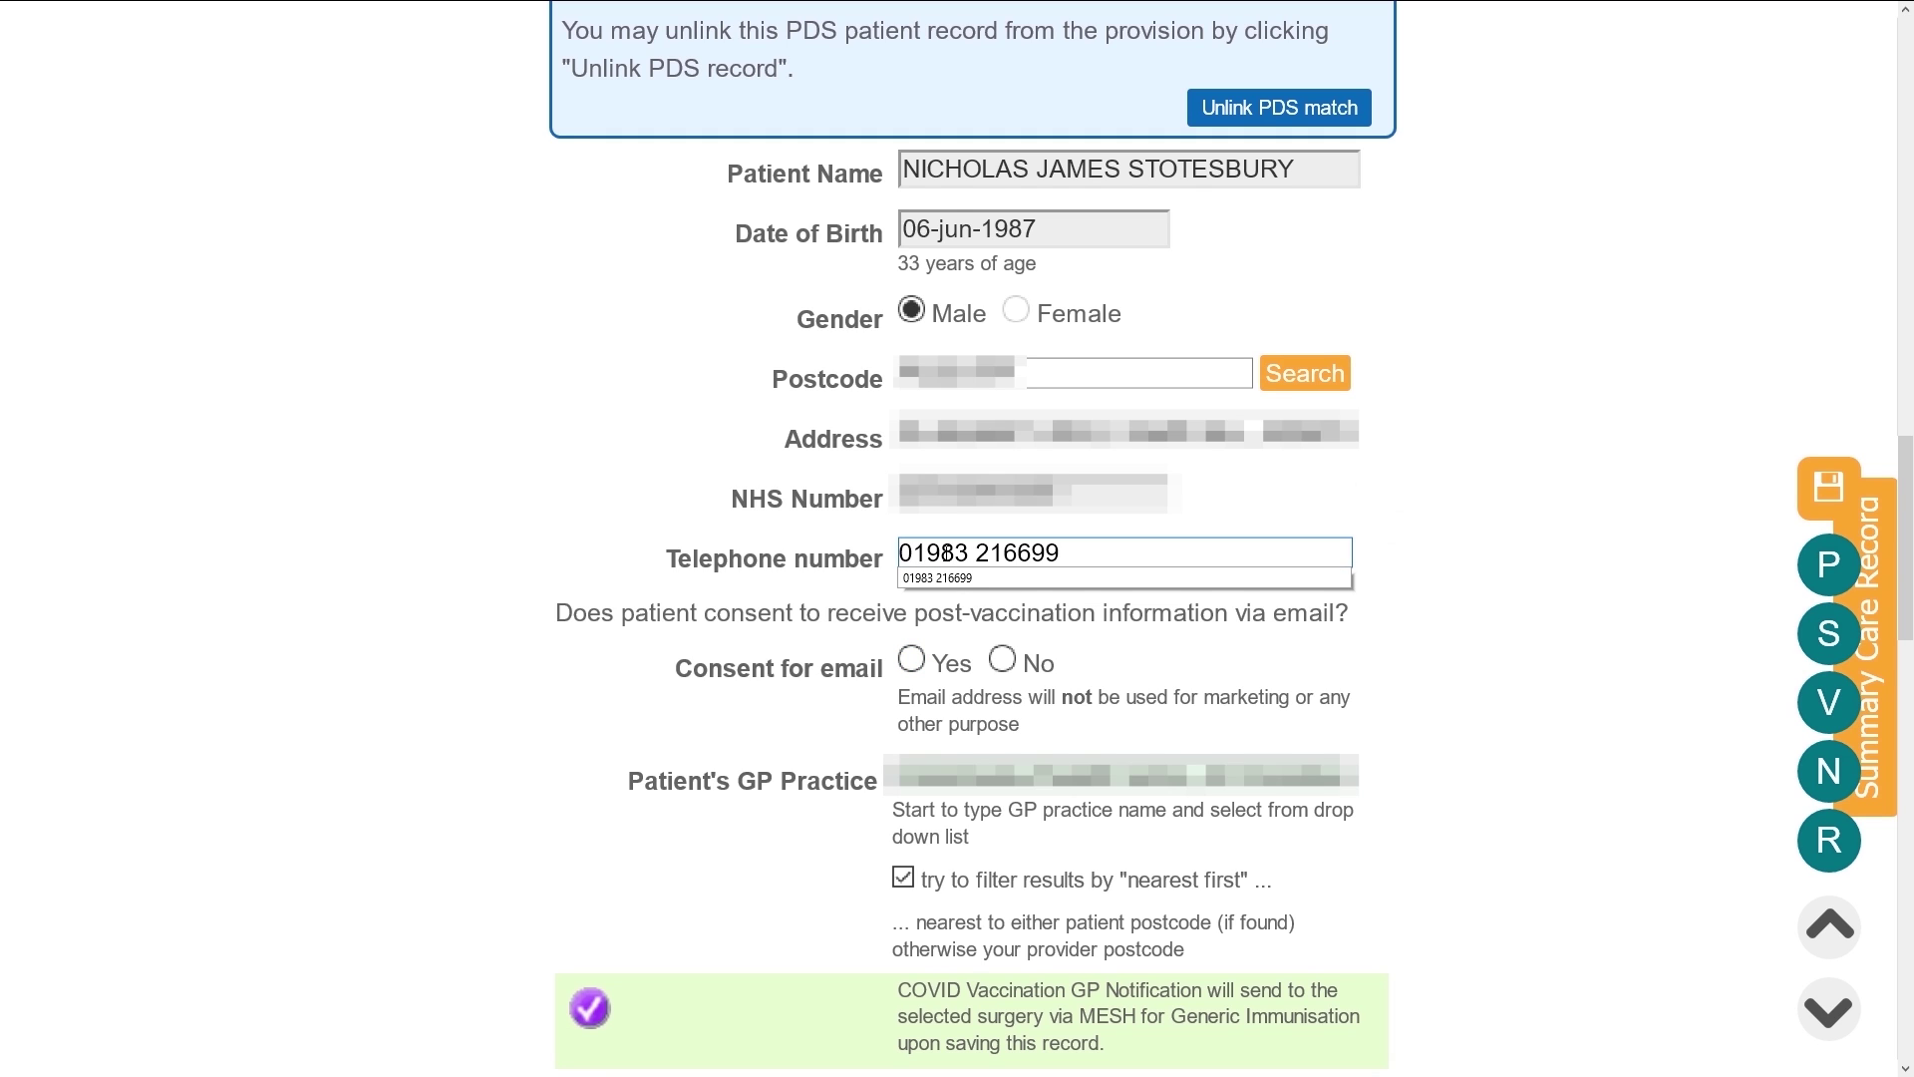
{"action": "key", "text": "Tab"}
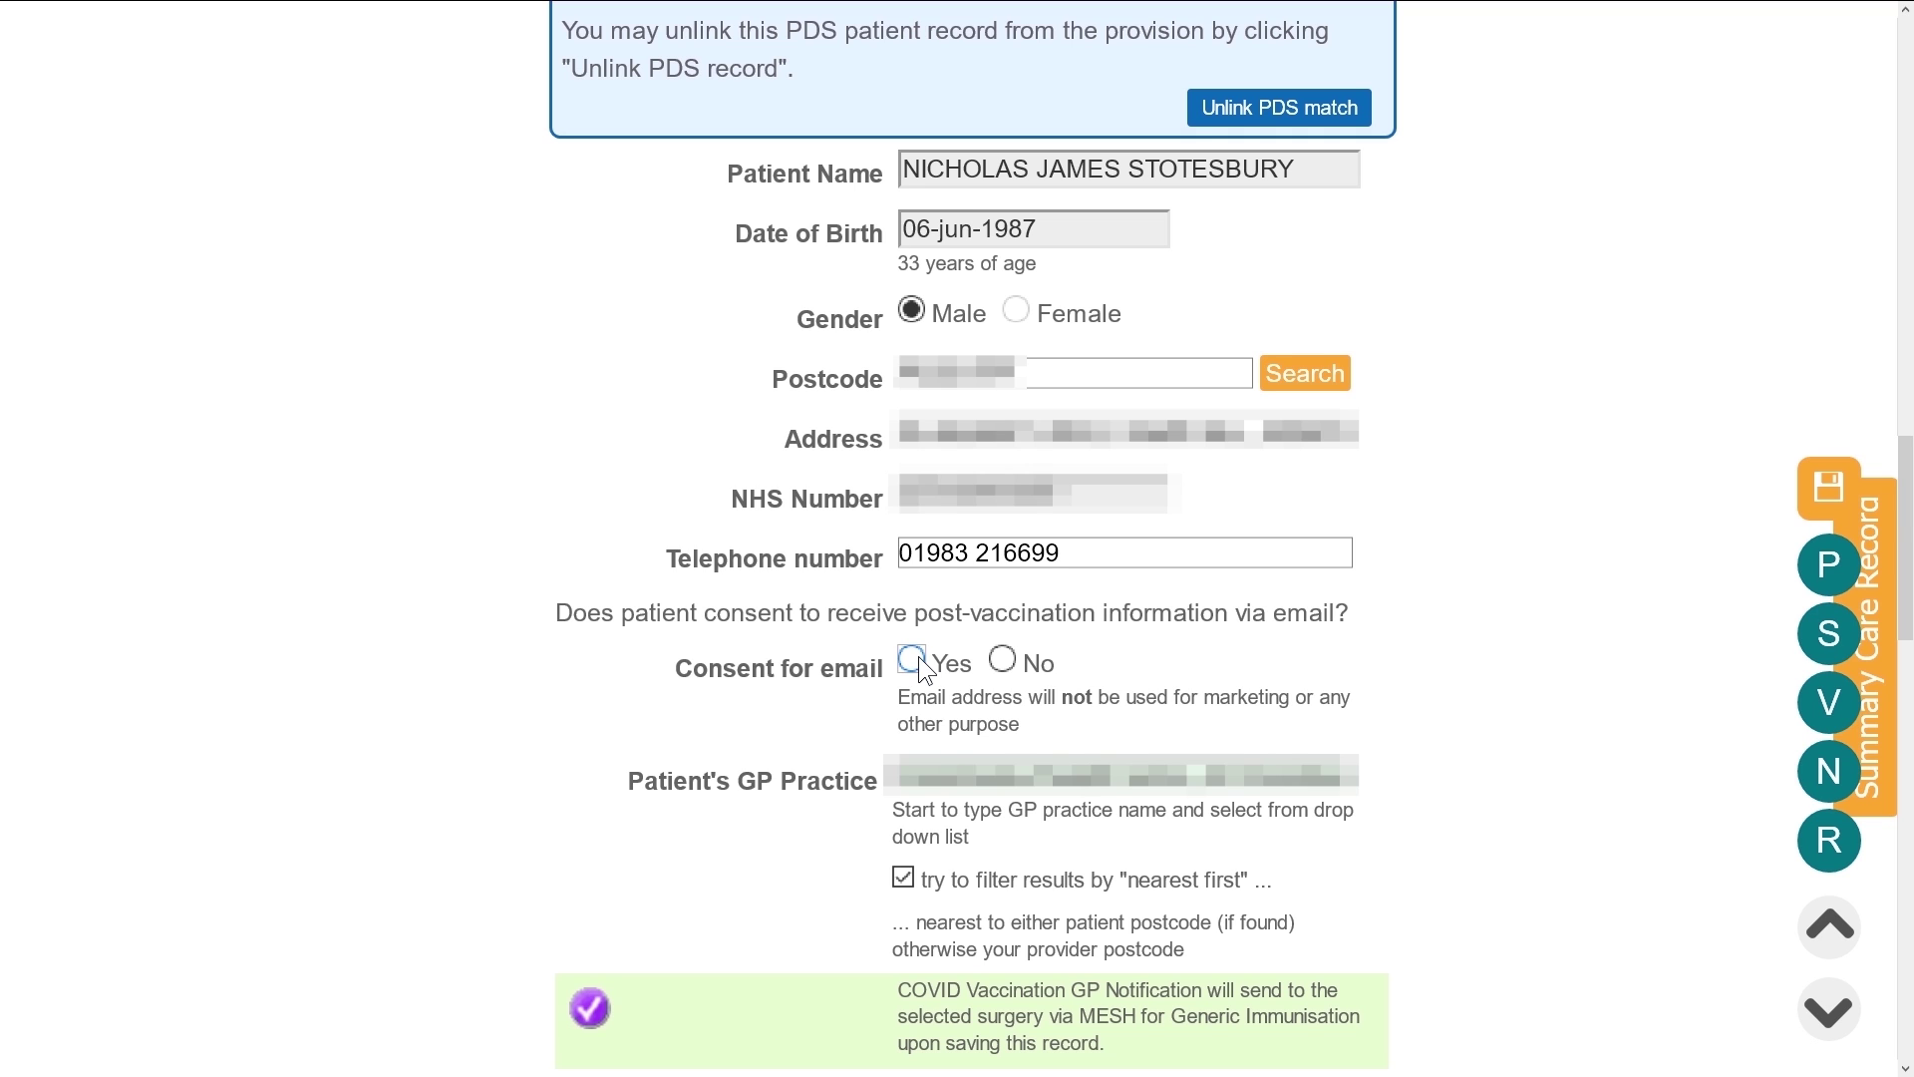
Record email consent as Yes and fill in the patient's email address from the suggestion
{"action": "left_click", "coordinate": [912, 659]}
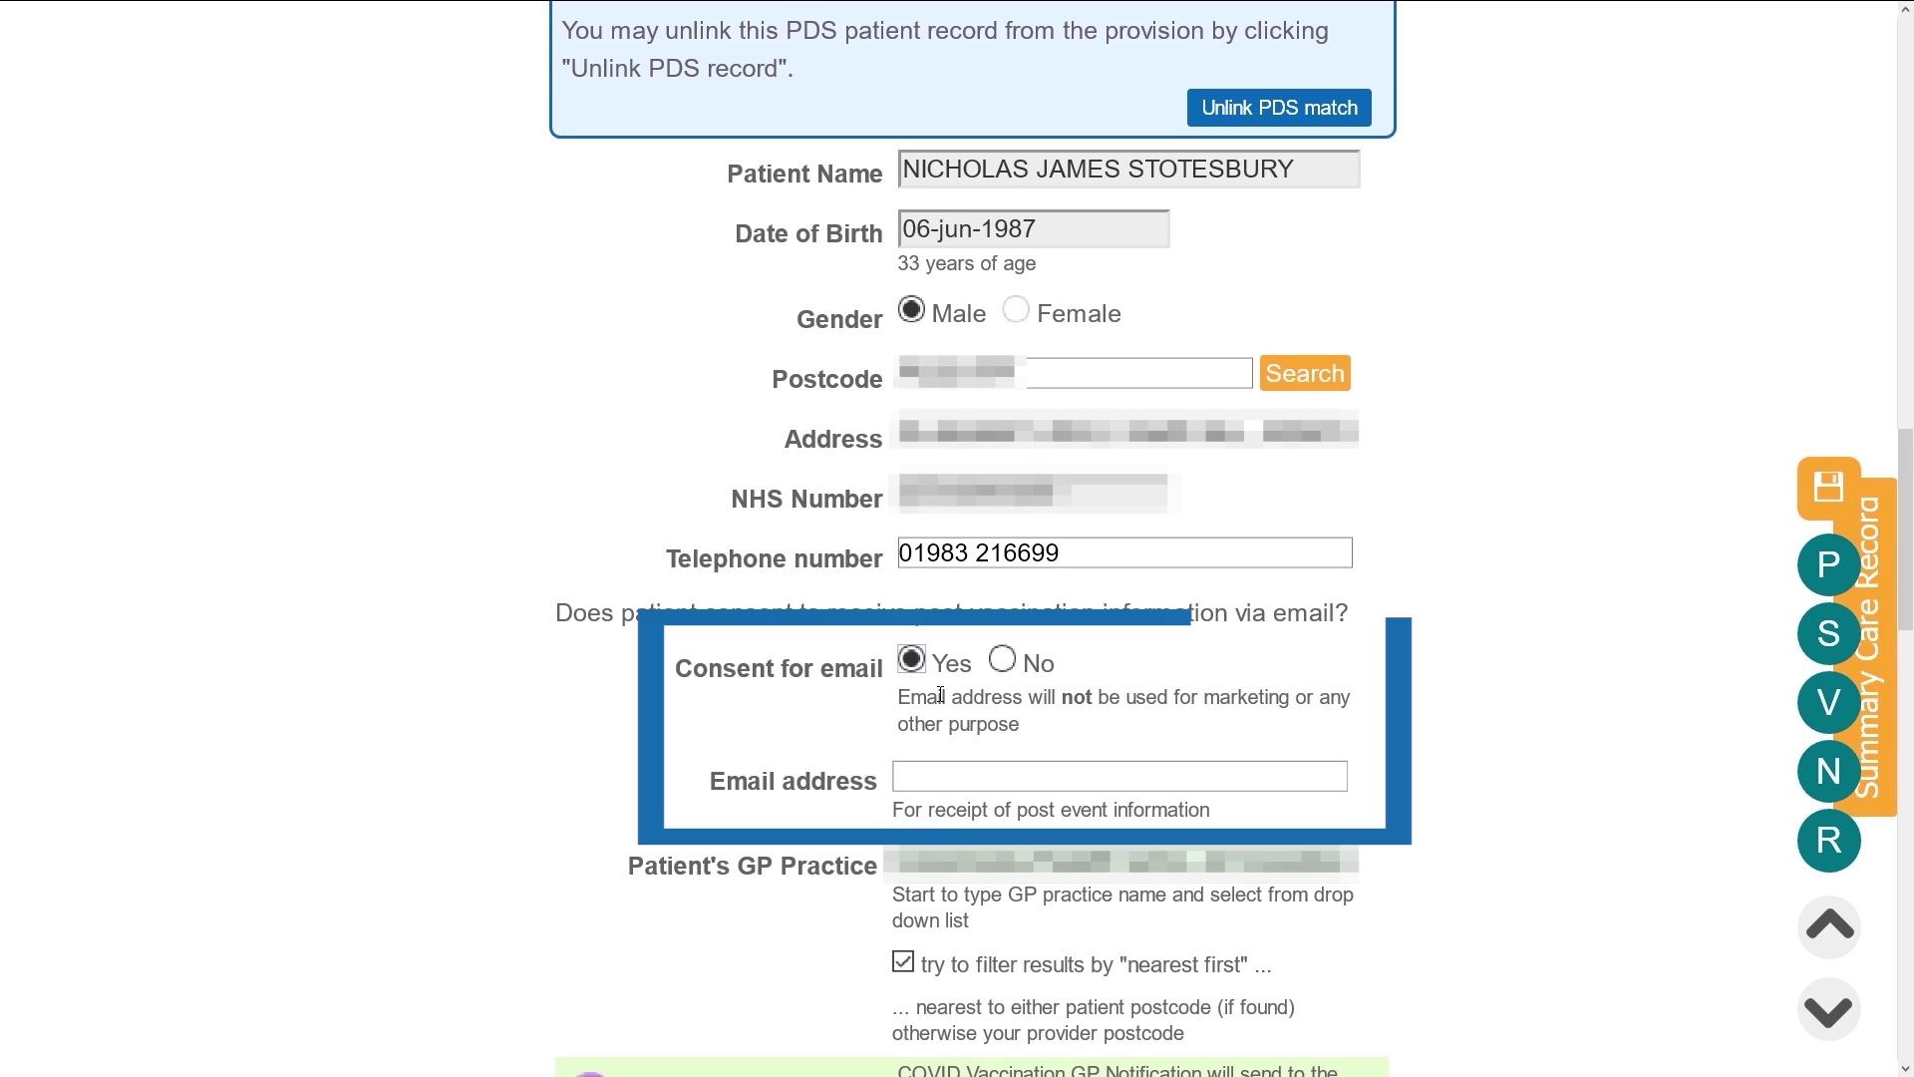
{"action": "left_click", "coordinate": [961, 771]}
{"action": "type", "text": "he"}
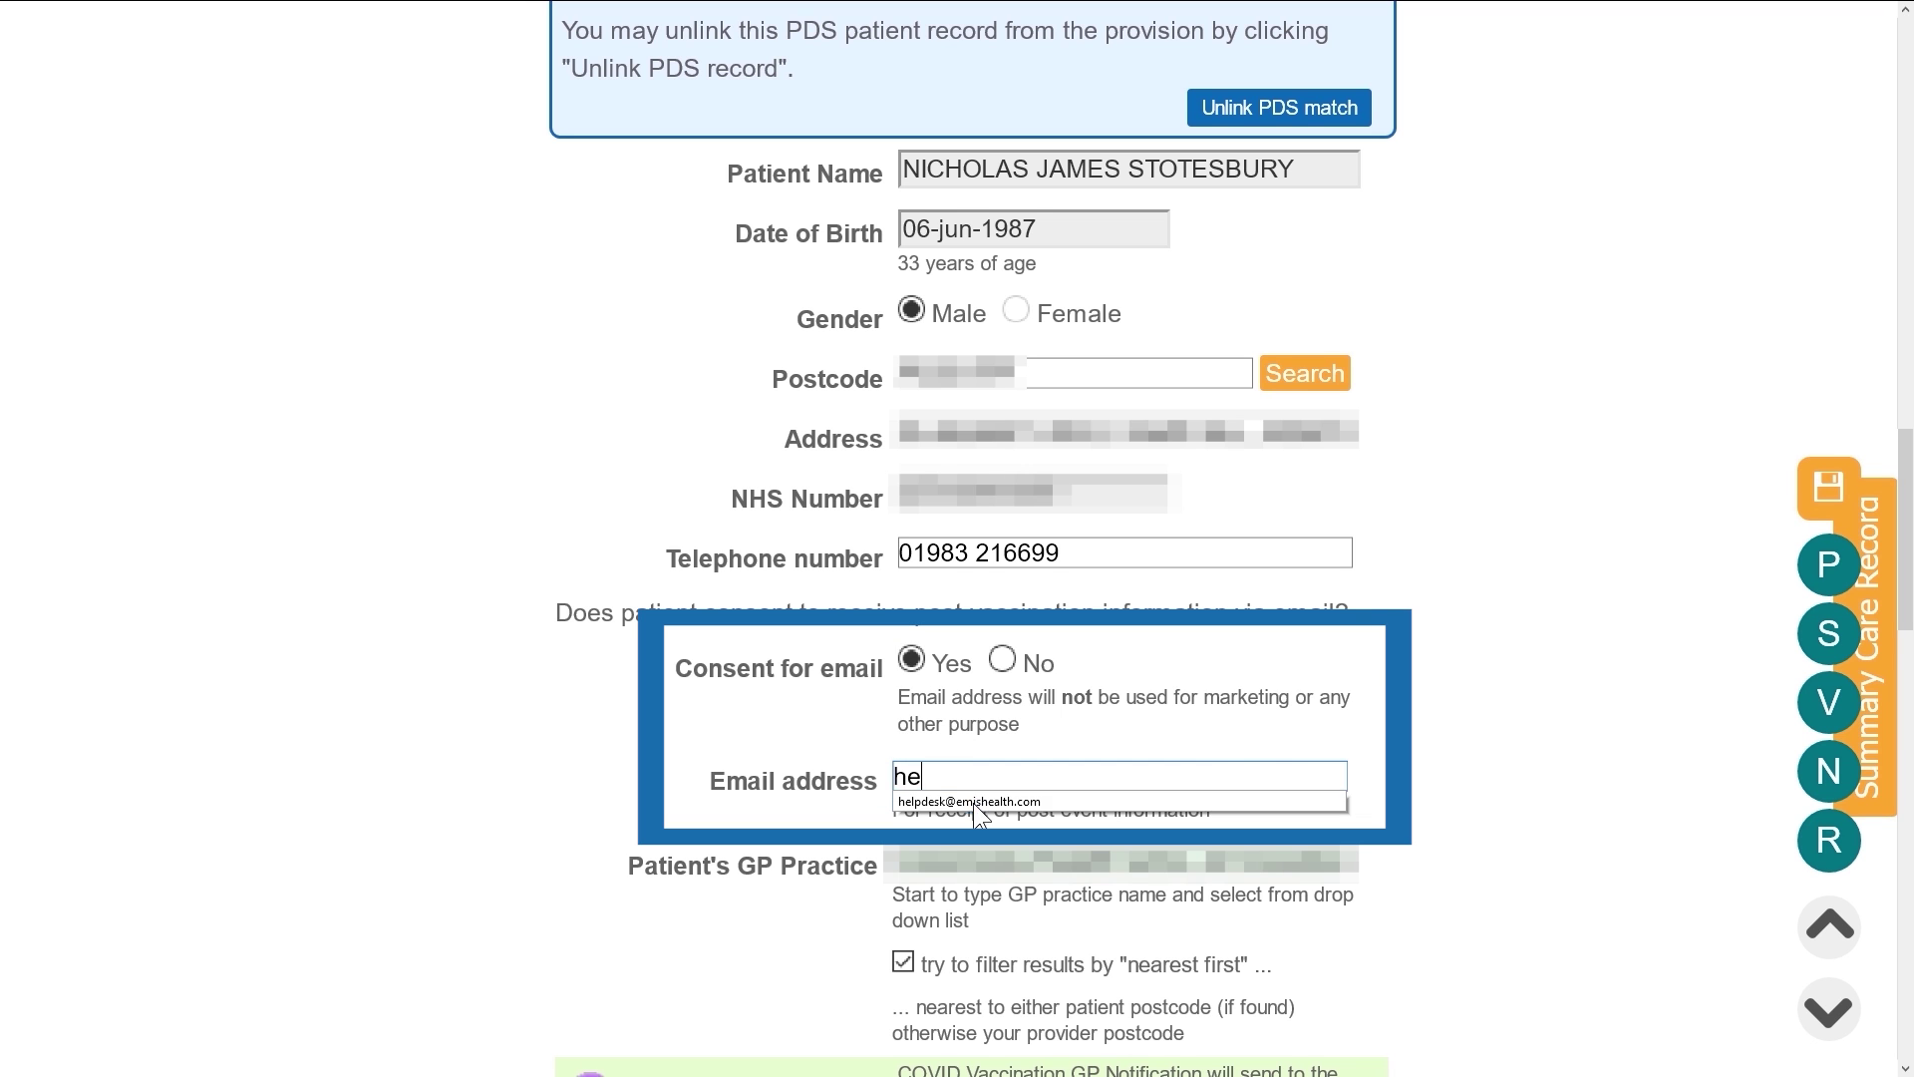
{"action": "left_click", "coordinate": [973, 803]}
{"action": "scroll", "coordinate": [1463, 708], "scroll_direction": "down", "scroll_amount": 3}
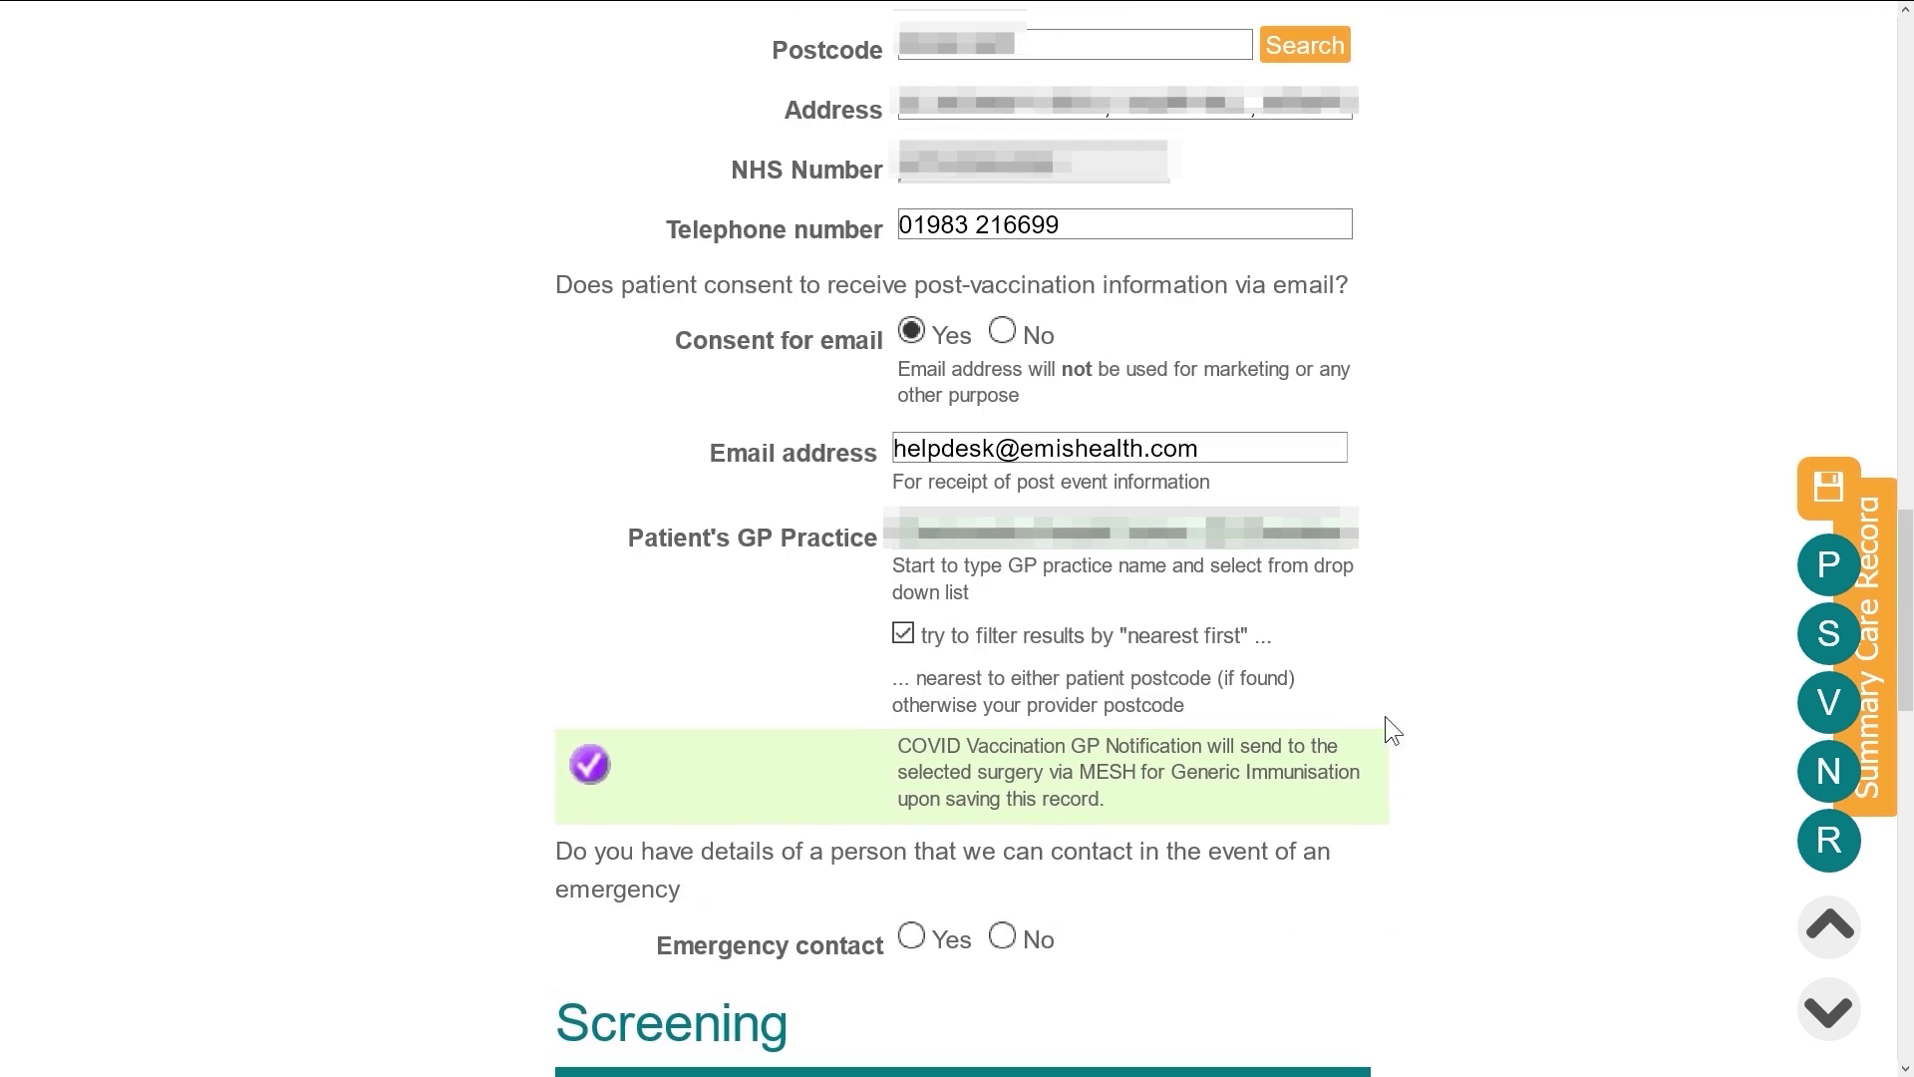
Add an emergency contact, filling their name and telephone number from the suggestions
{"action": "left_click", "coordinate": [911, 937]}
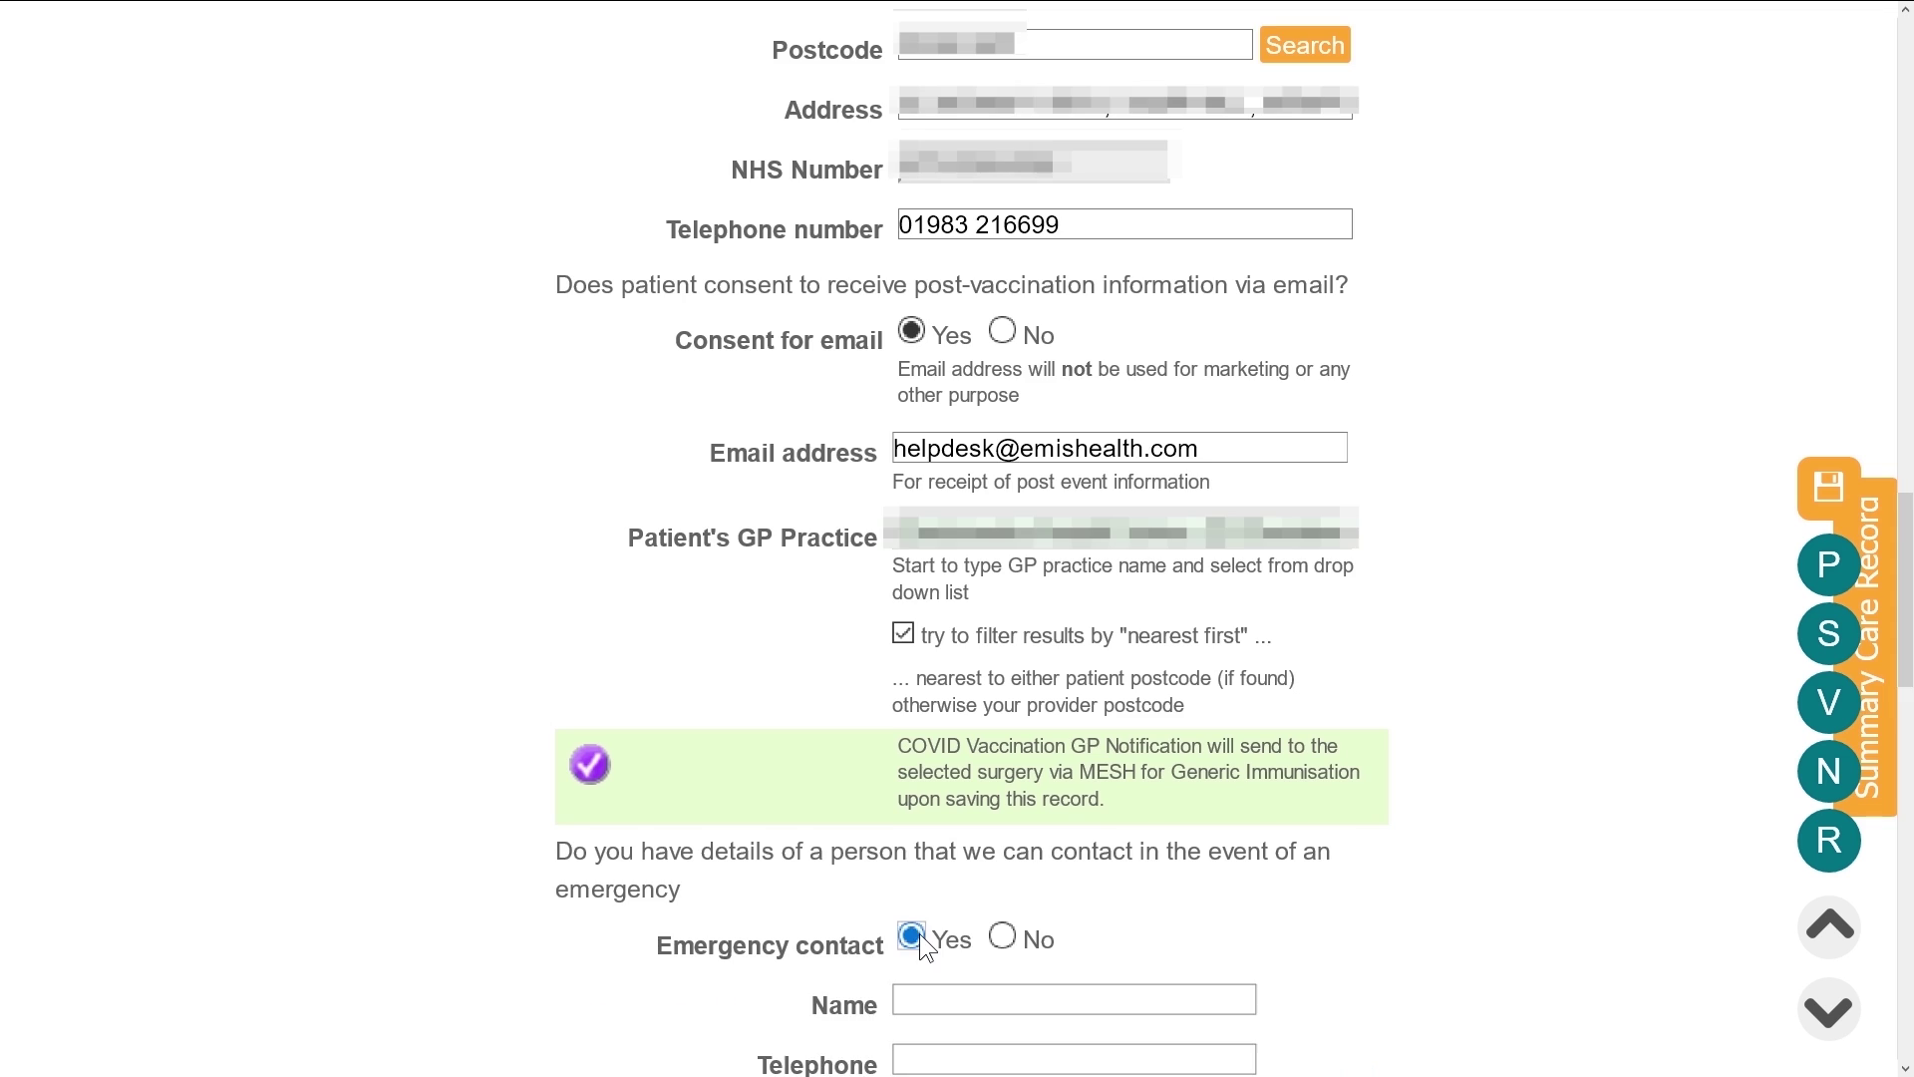
{"action": "scroll", "coordinate": [916, 897], "scroll_direction": "down", "scroll_amount": 2}
{"action": "left_click", "coordinate": [911, 816]}
{"action": "type", "text": "K"}
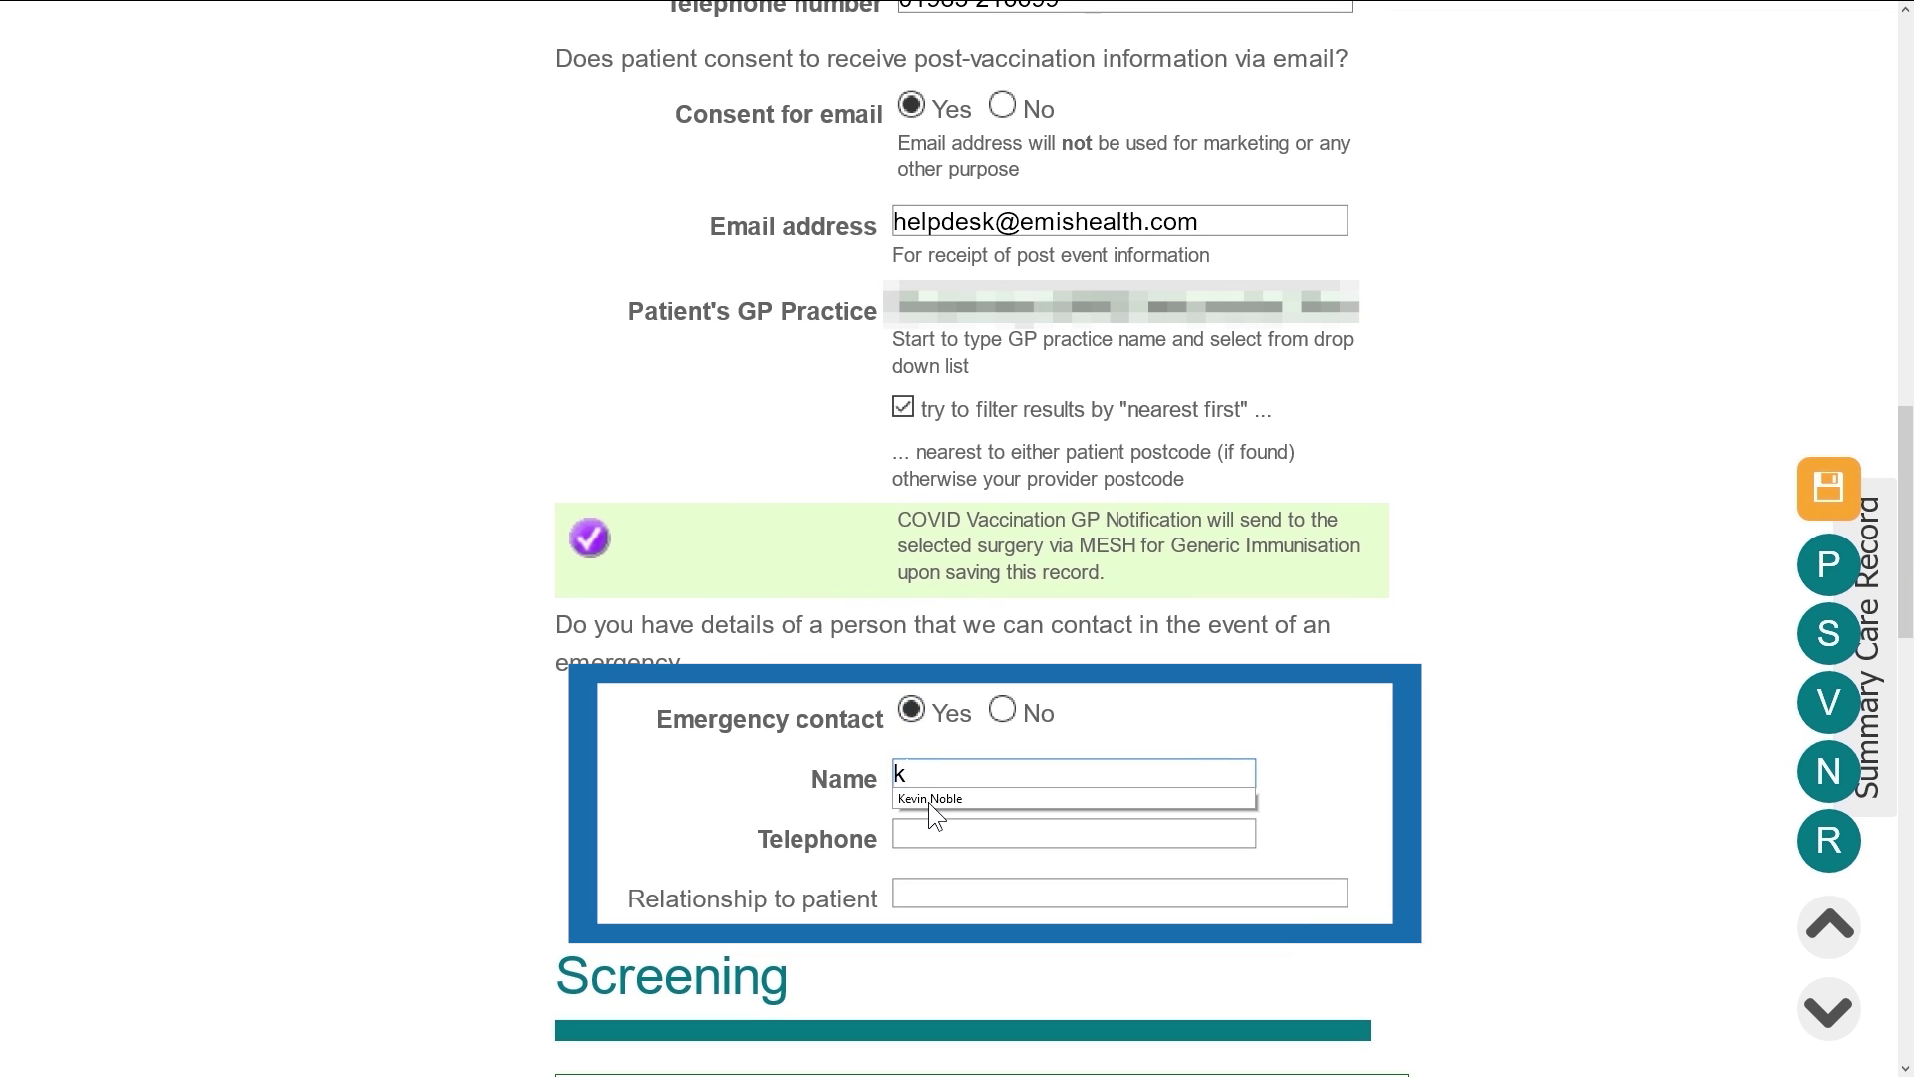
{"action": "left_click", "coordinate": [929, 802]}
{"action": "left_click", "coordinate": [927, 833]}
{"action": "type", "text": "0"}
{"action": "left_click", "coordinate": [918, 851]}
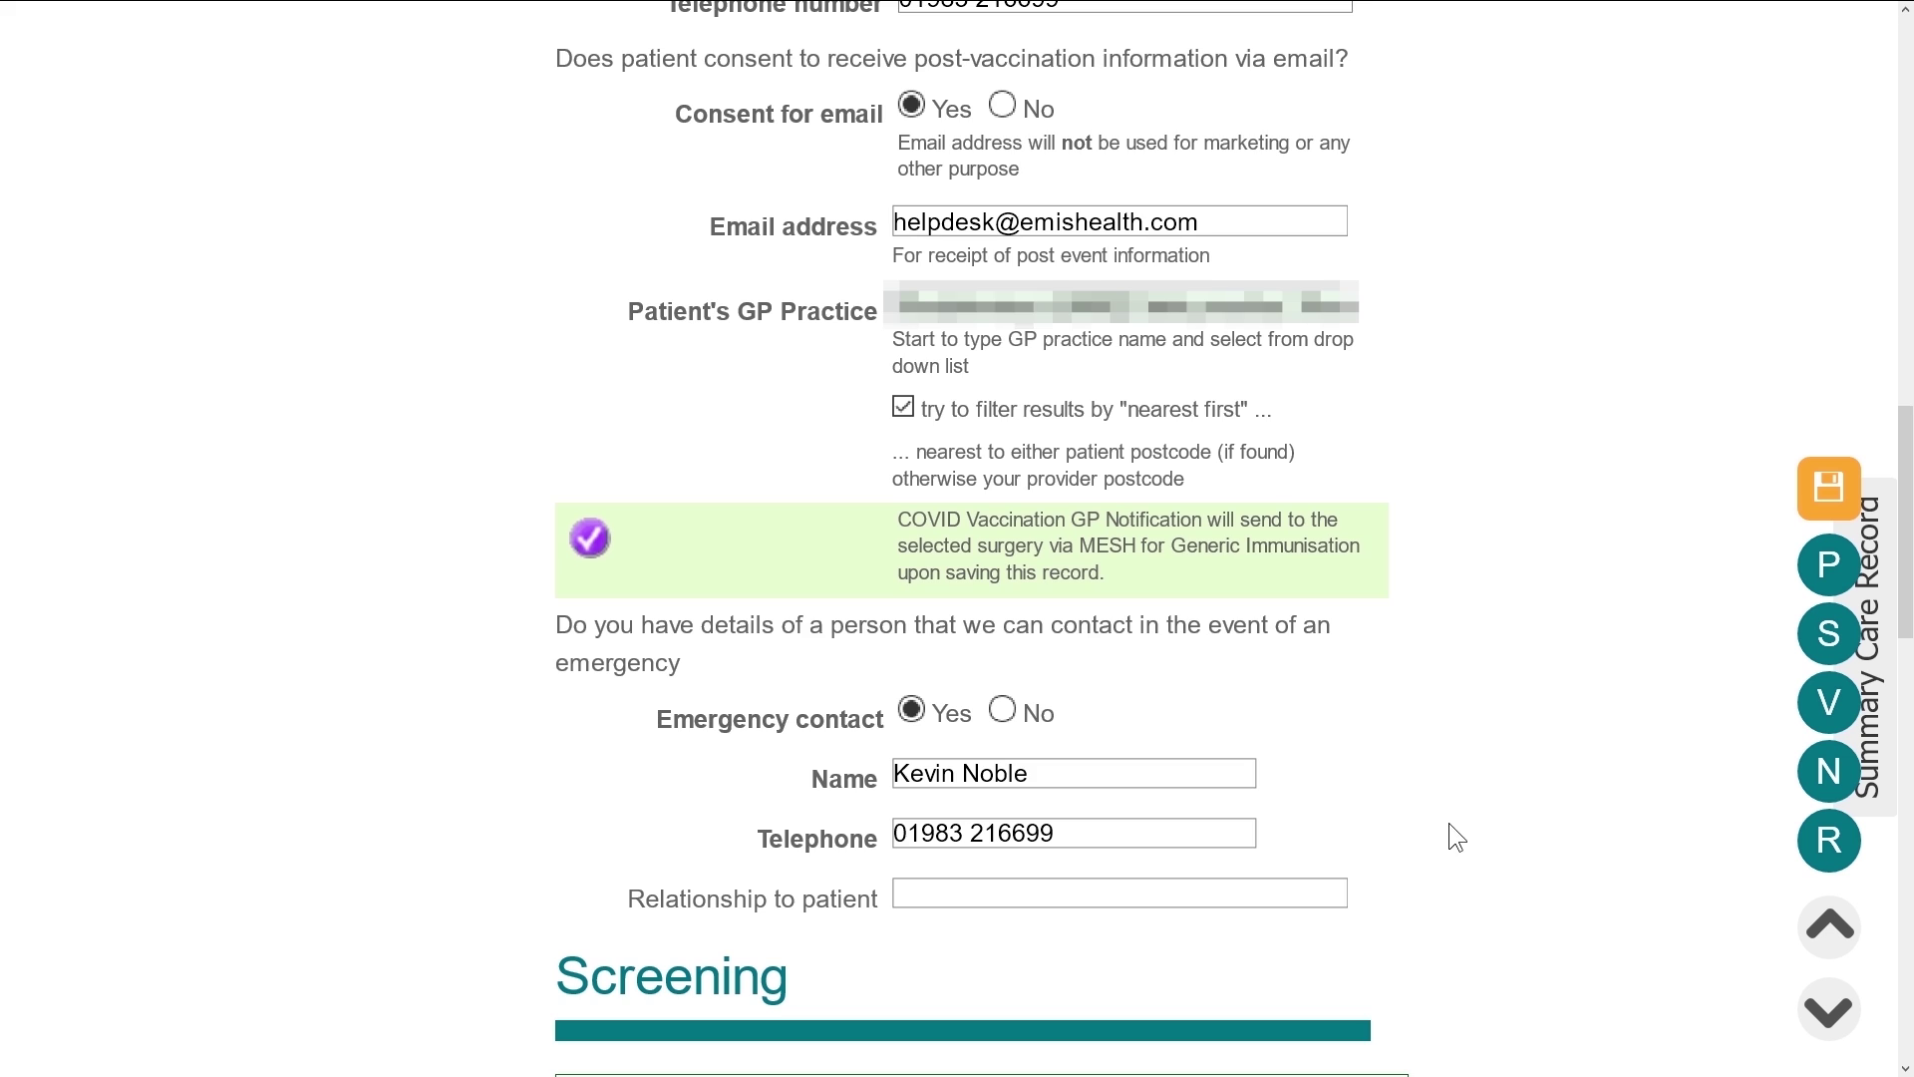
{"action": "scroll", "coordinate": [1448, 822], "scroll_direction": "down", "scroll_amount": 3}
{"action": "scroll", "coordinate": [1457, 813], "scroll_direction": "down", "scroll_amount": 5}
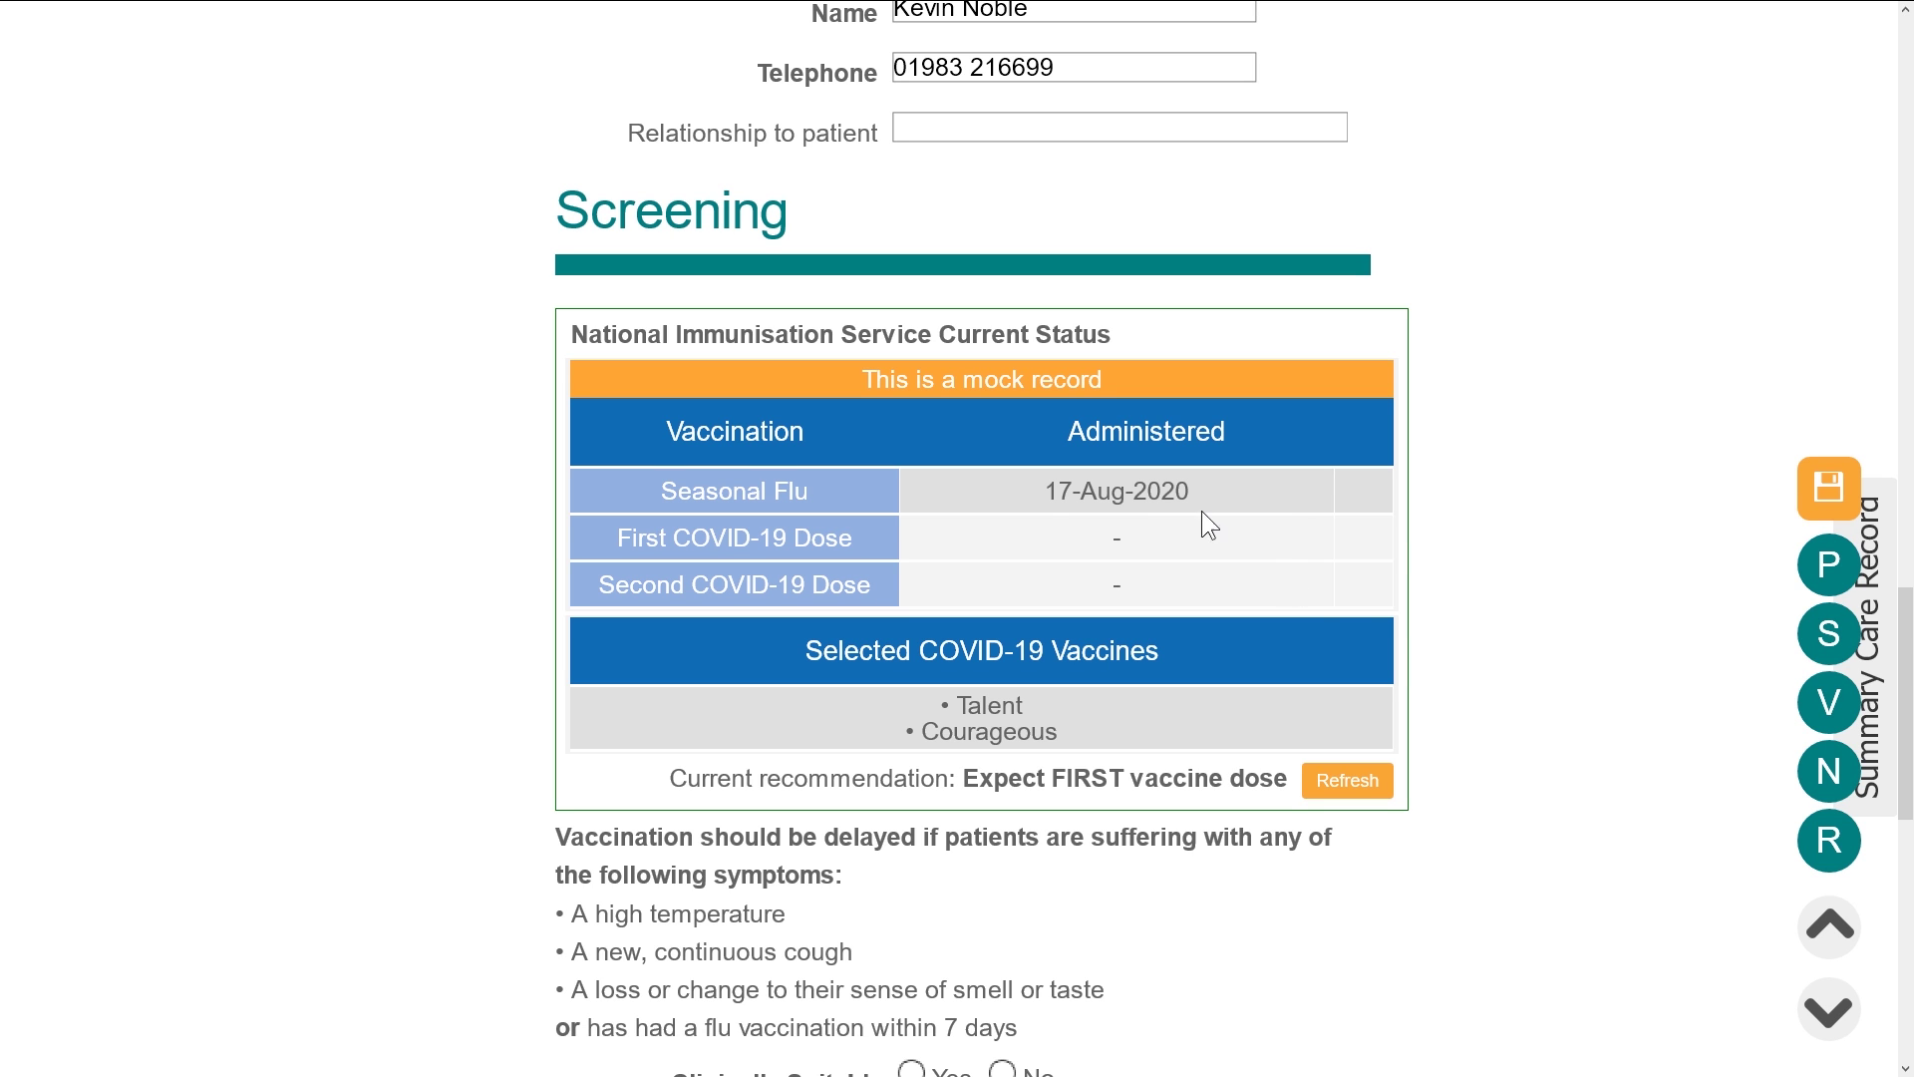
{"action": "left_click_drag", "start_coordinate": [1161, 490], "coordinate": [1038, 492]}
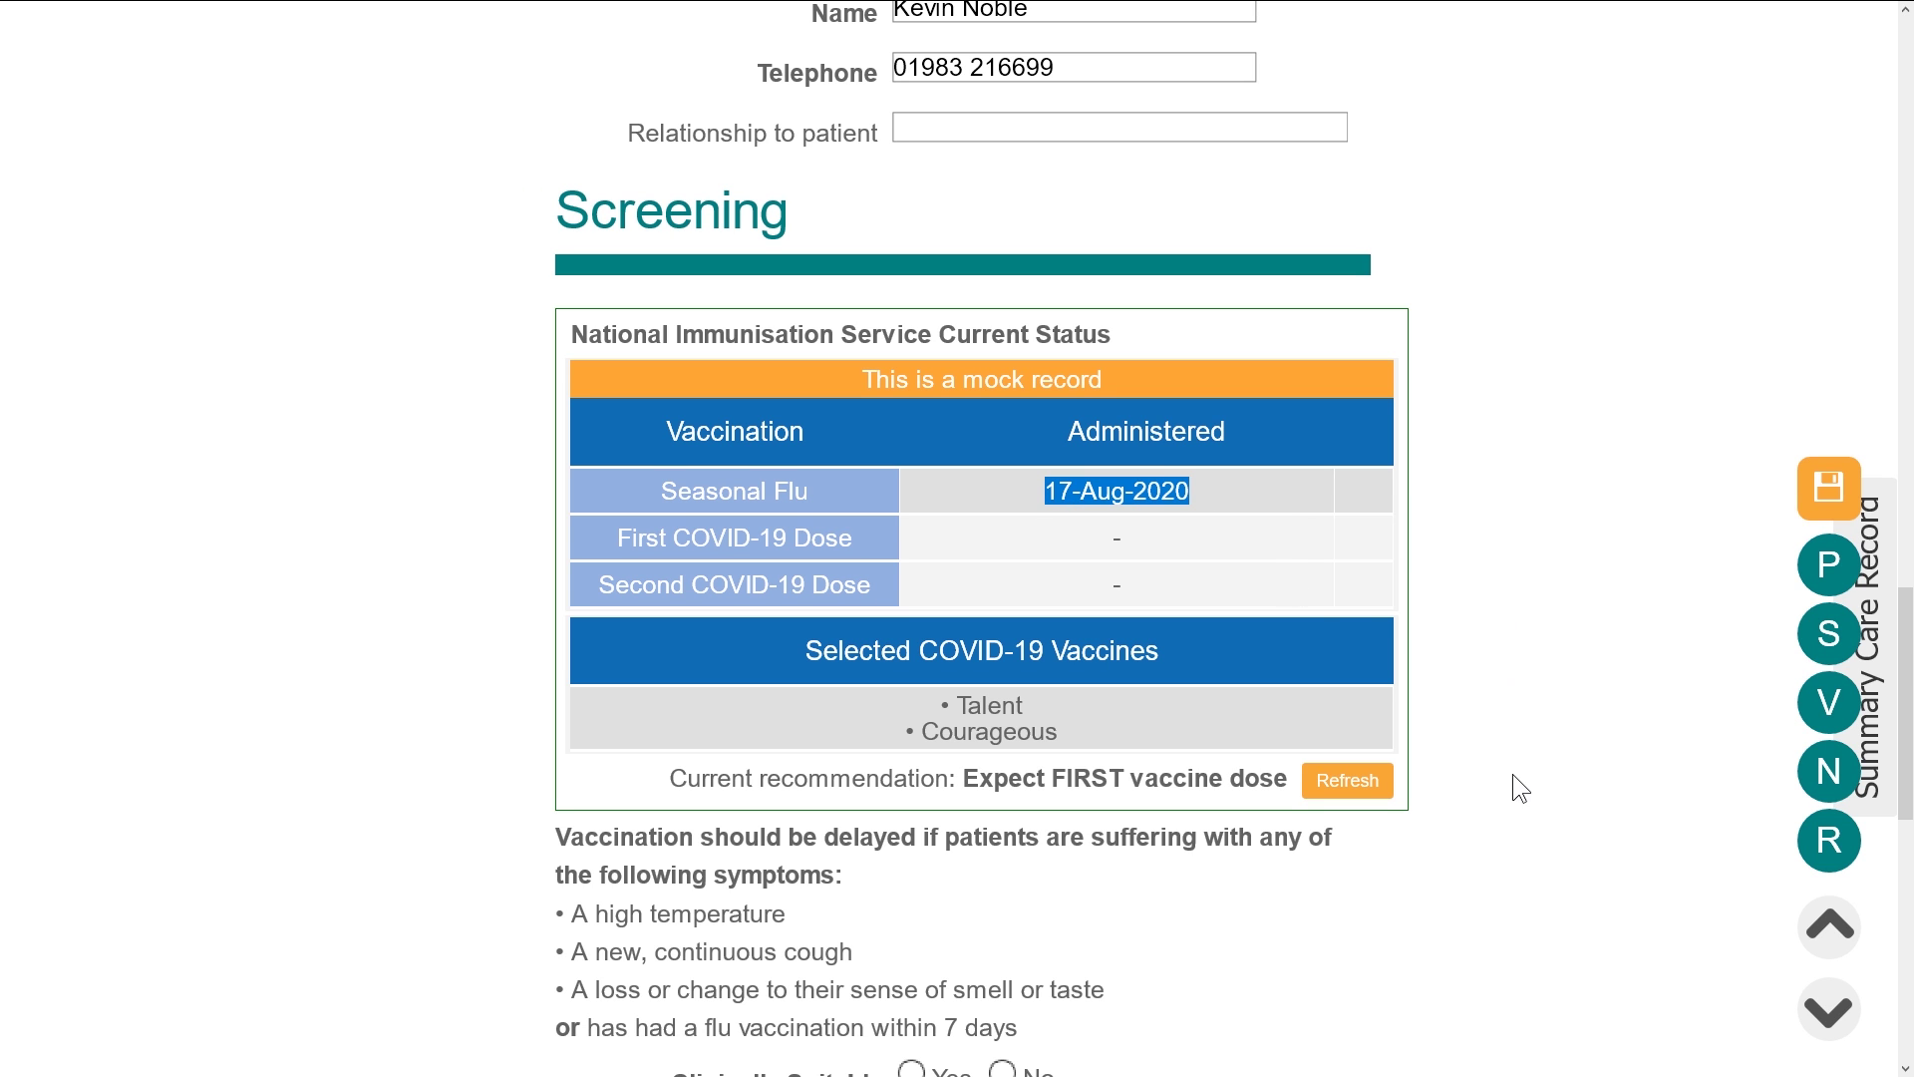
{"action": "left_click", "coordinate": [1483, 804]}
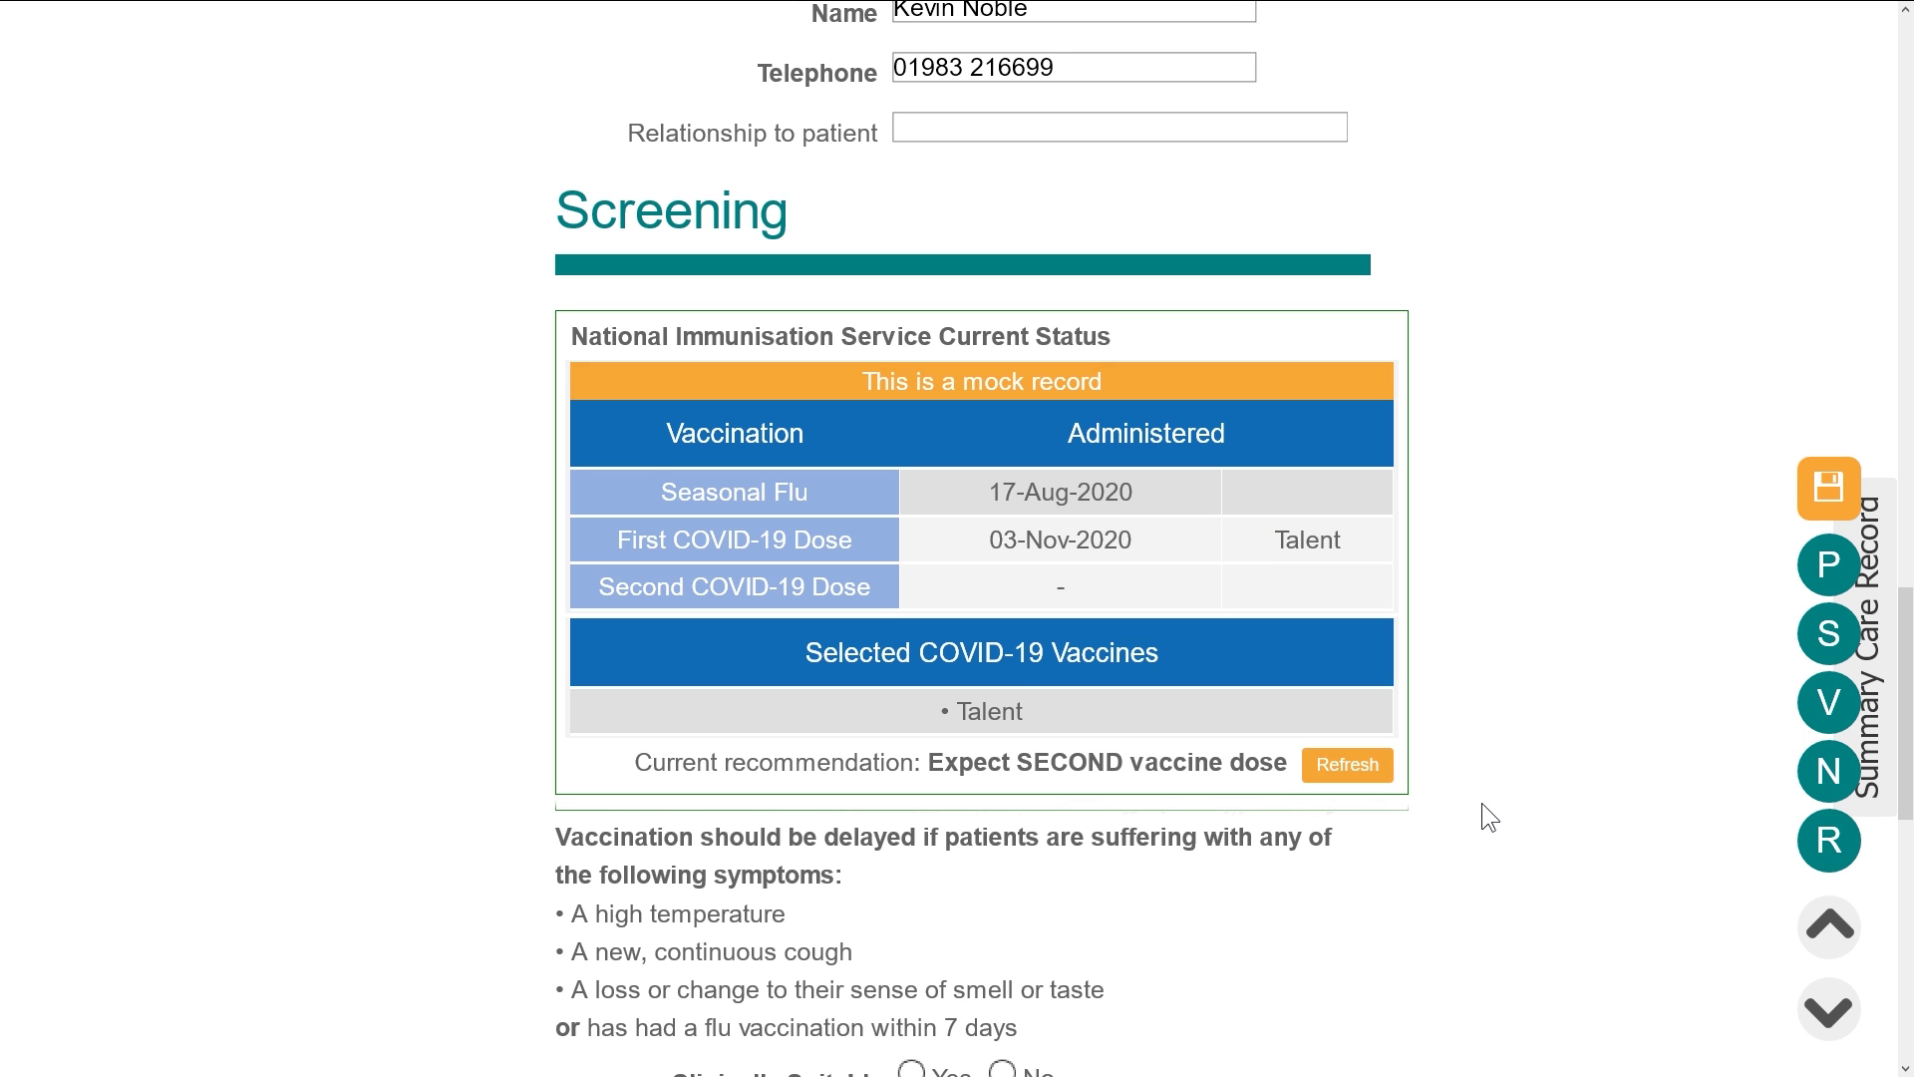
{"action": "double_click", "coordinate": [710, 778]}
{"action": "left_click_drag", "start_coordinate": [773, 798], "coordinate": [1284, 799]}
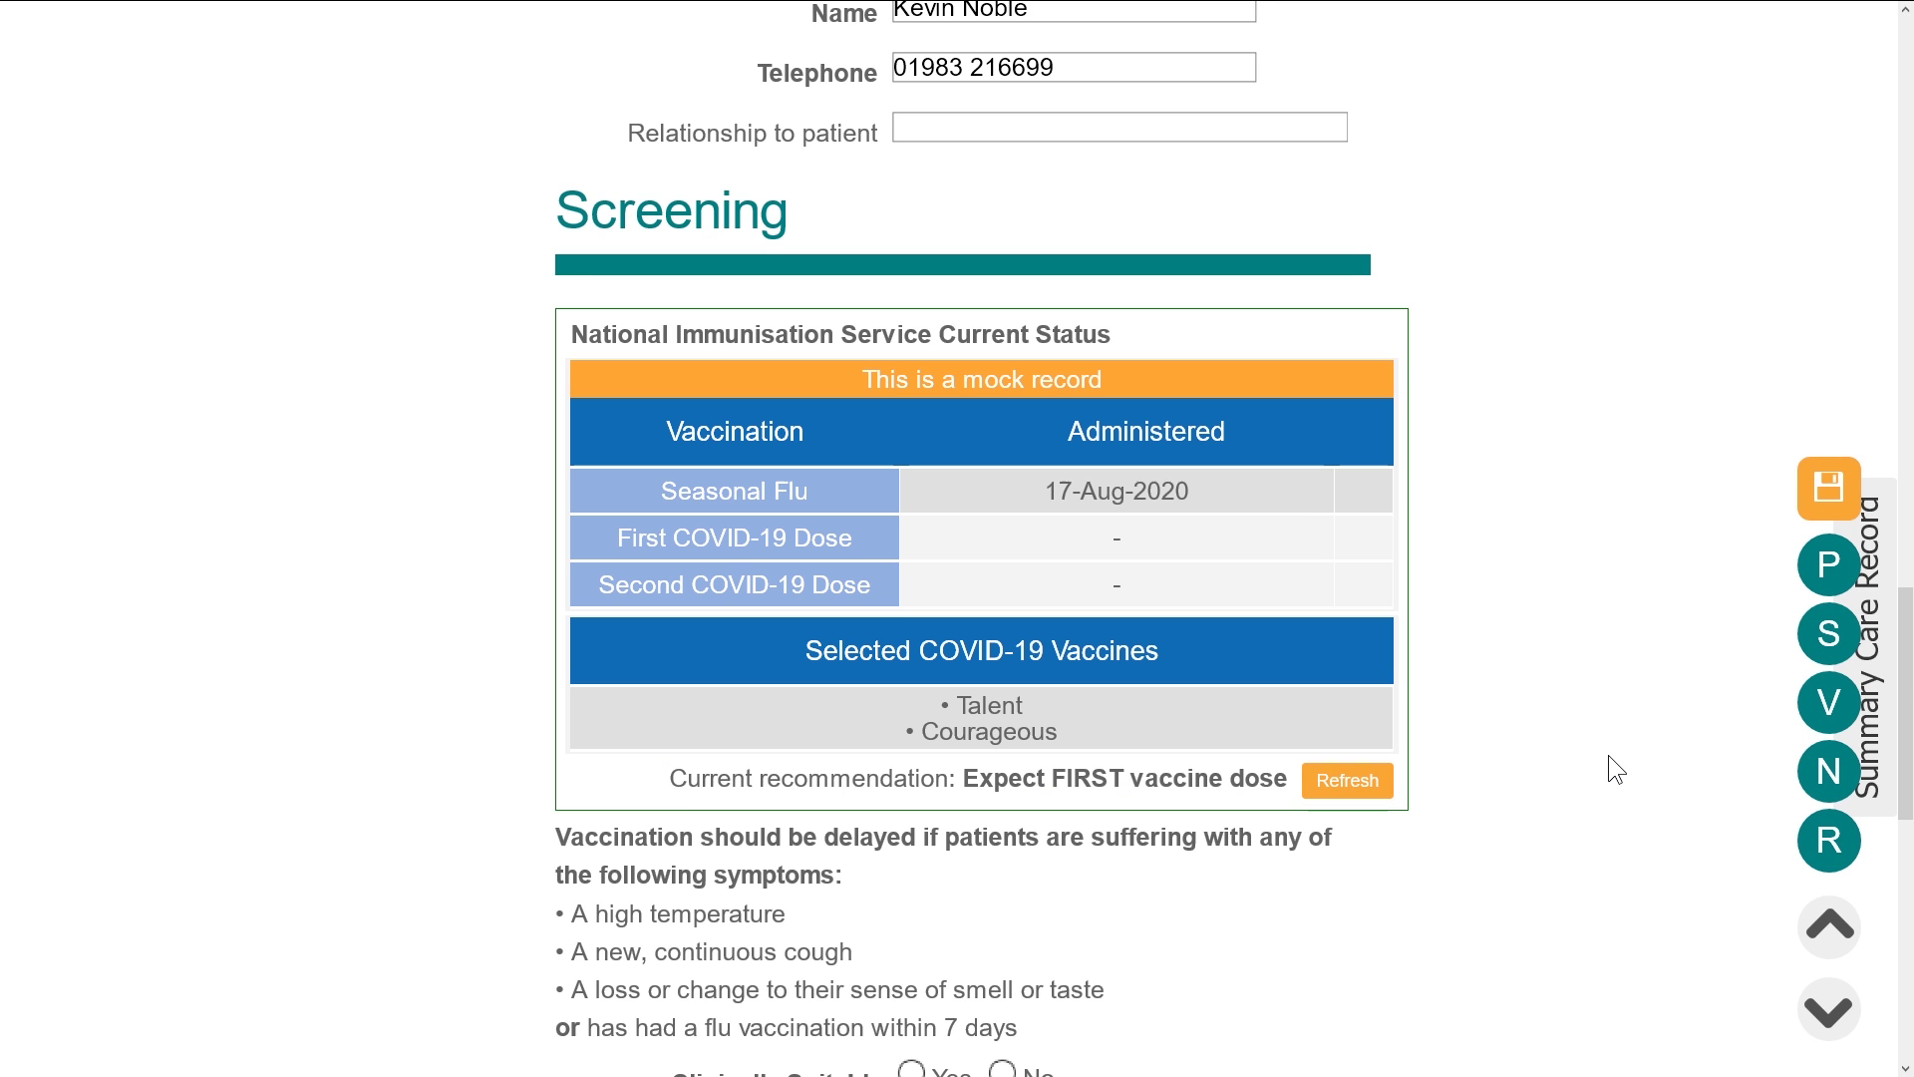
{"action": "scroll", "coordinate": [1608, 757], "scroll_direction": "down", "scroll_amount": 4}
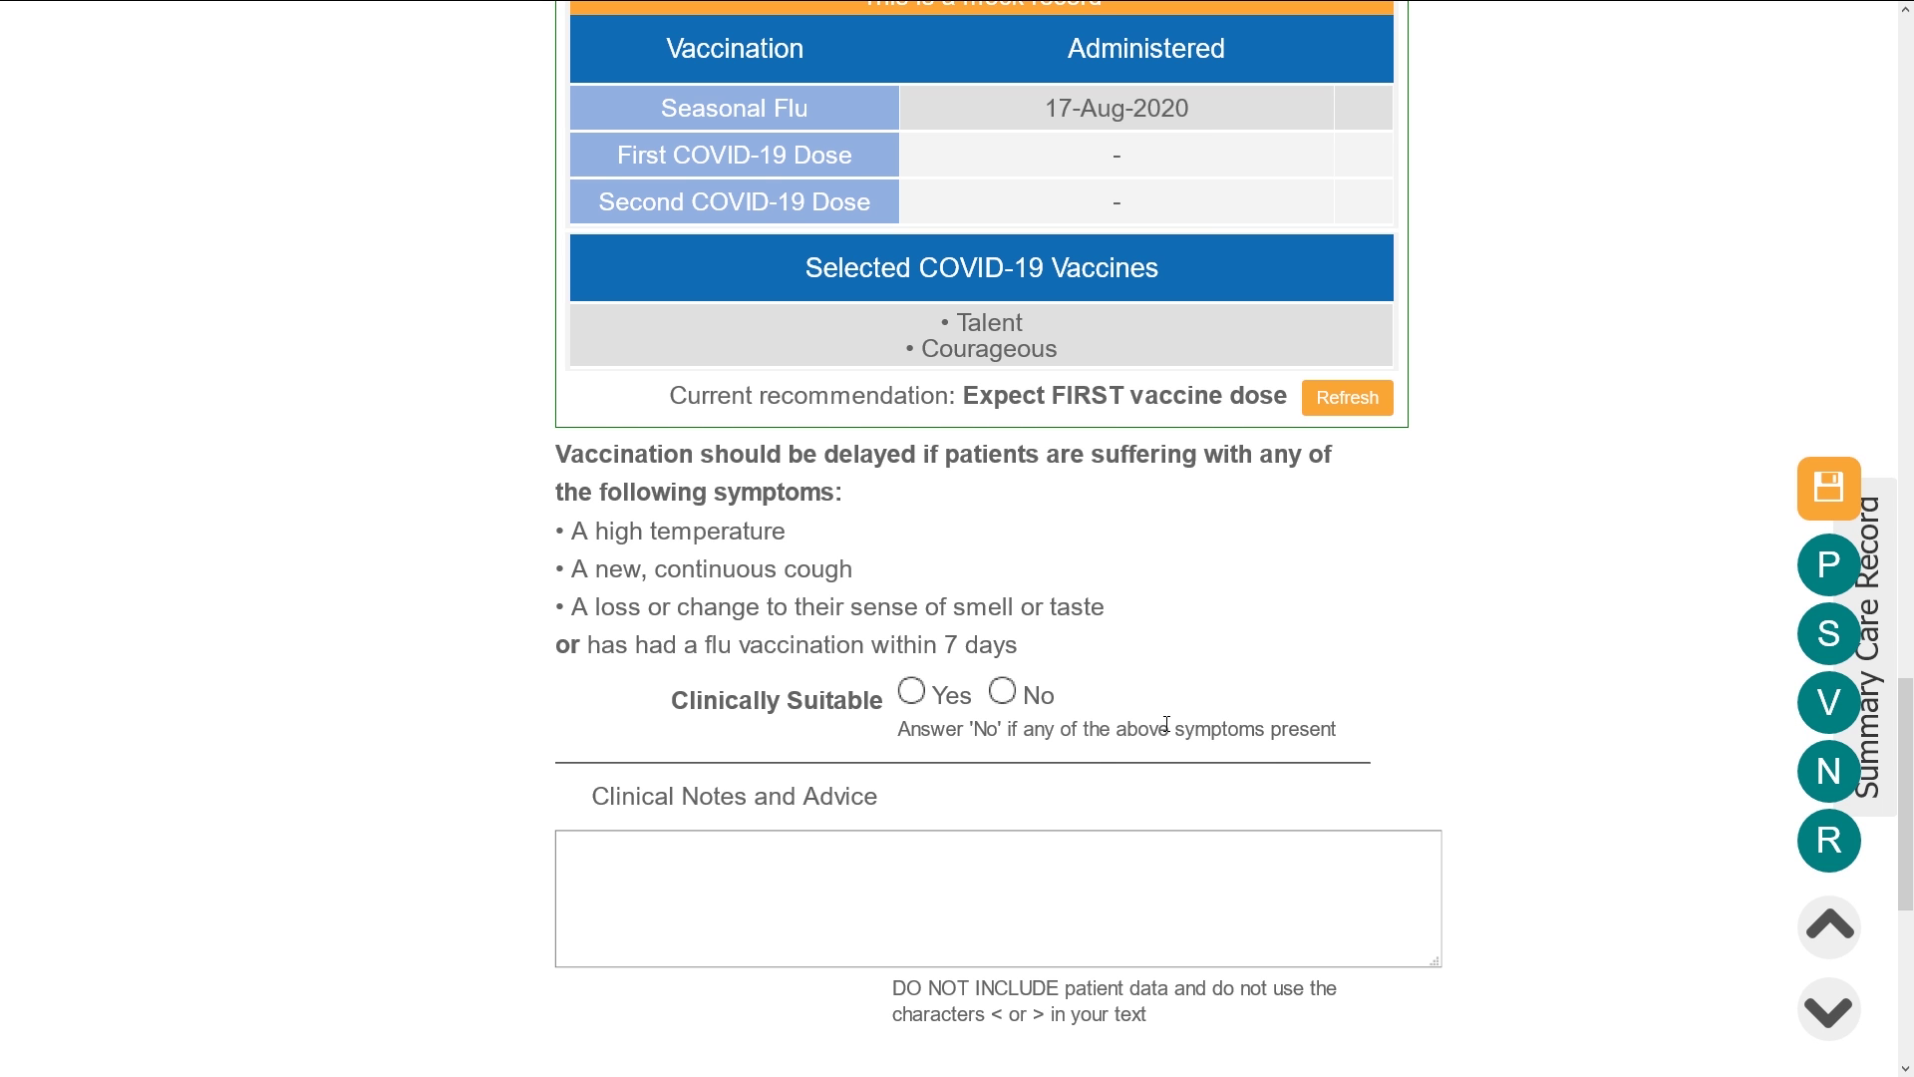
Mark the patient not clinically suitable, first vaccination not given for being symptomatic or generally unwell
{"action": "left_click", "coordinate": [1003, 691]}
{"action": "scroll", "coordinate": [1003, 691], "scroll_direction": "down", "scroll_amount": 3}
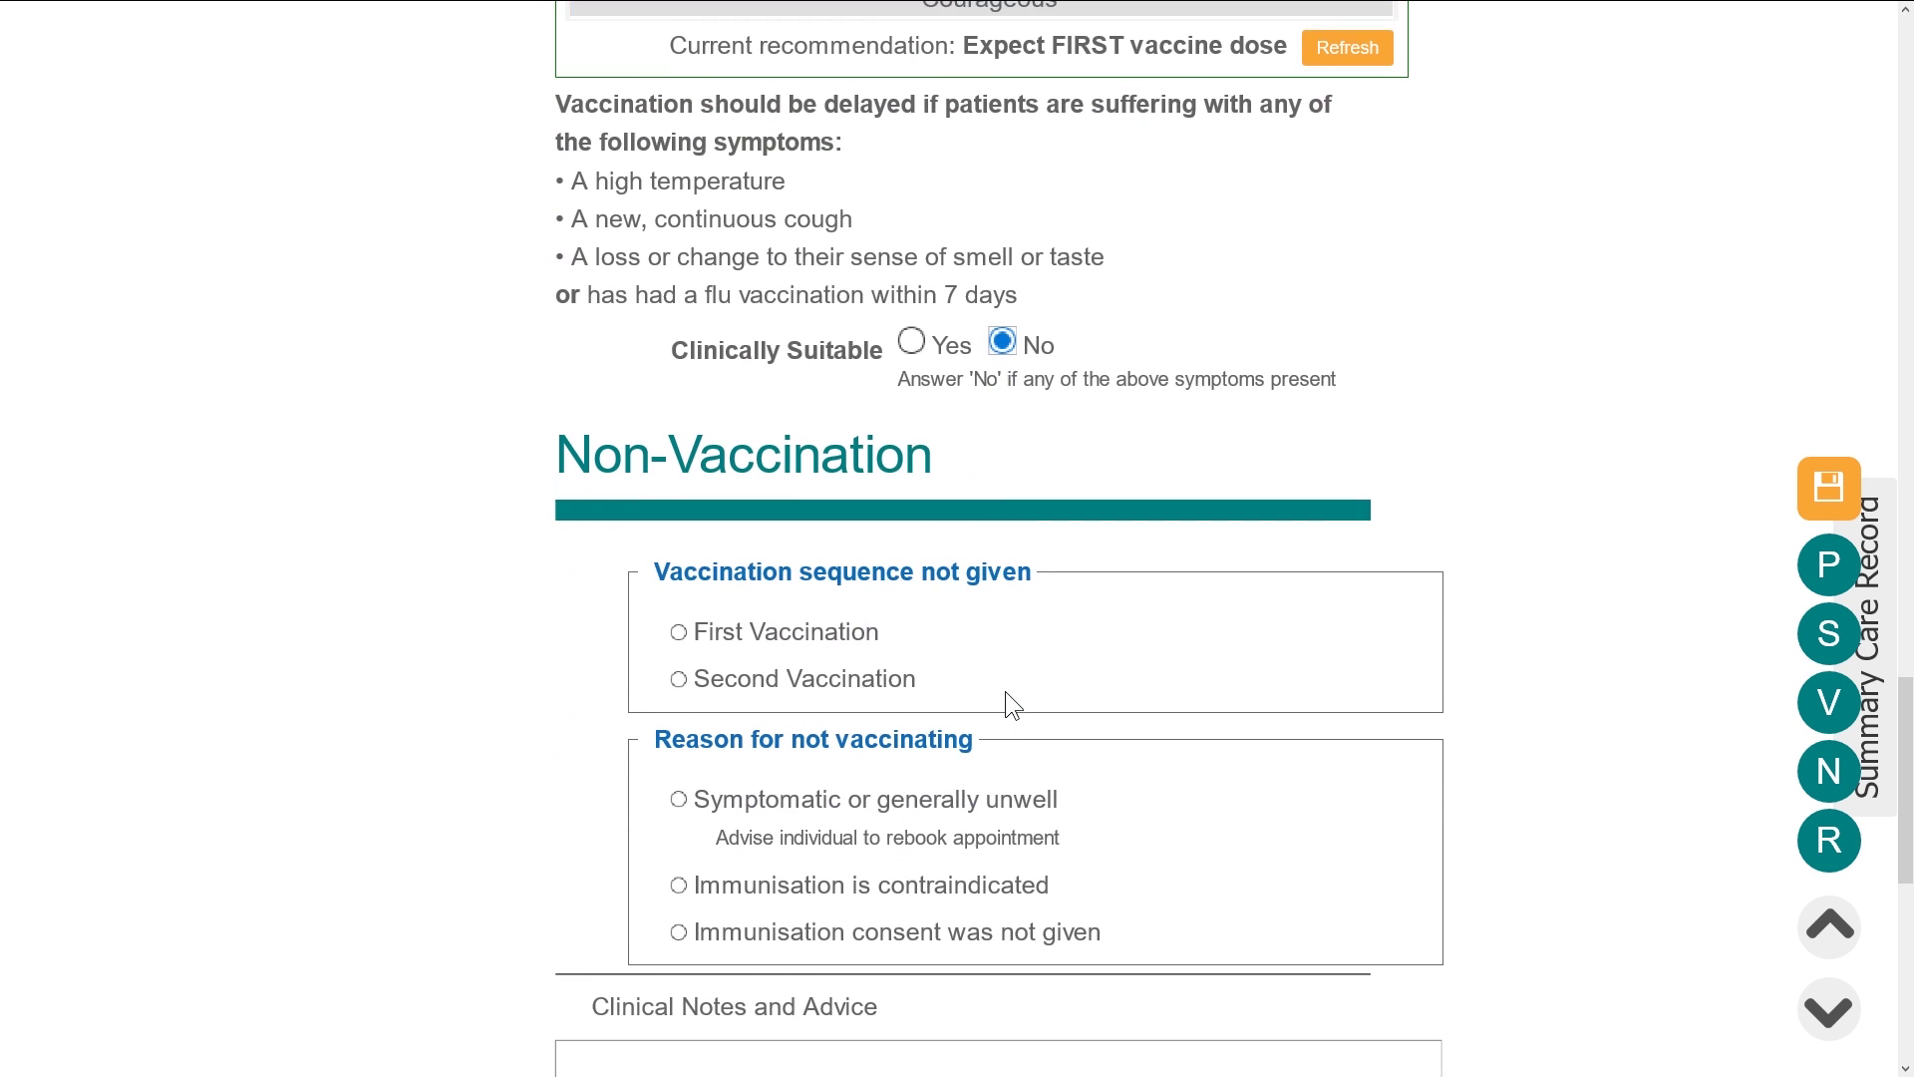
{"action": "left_click", "coordinate": [678, 599]}
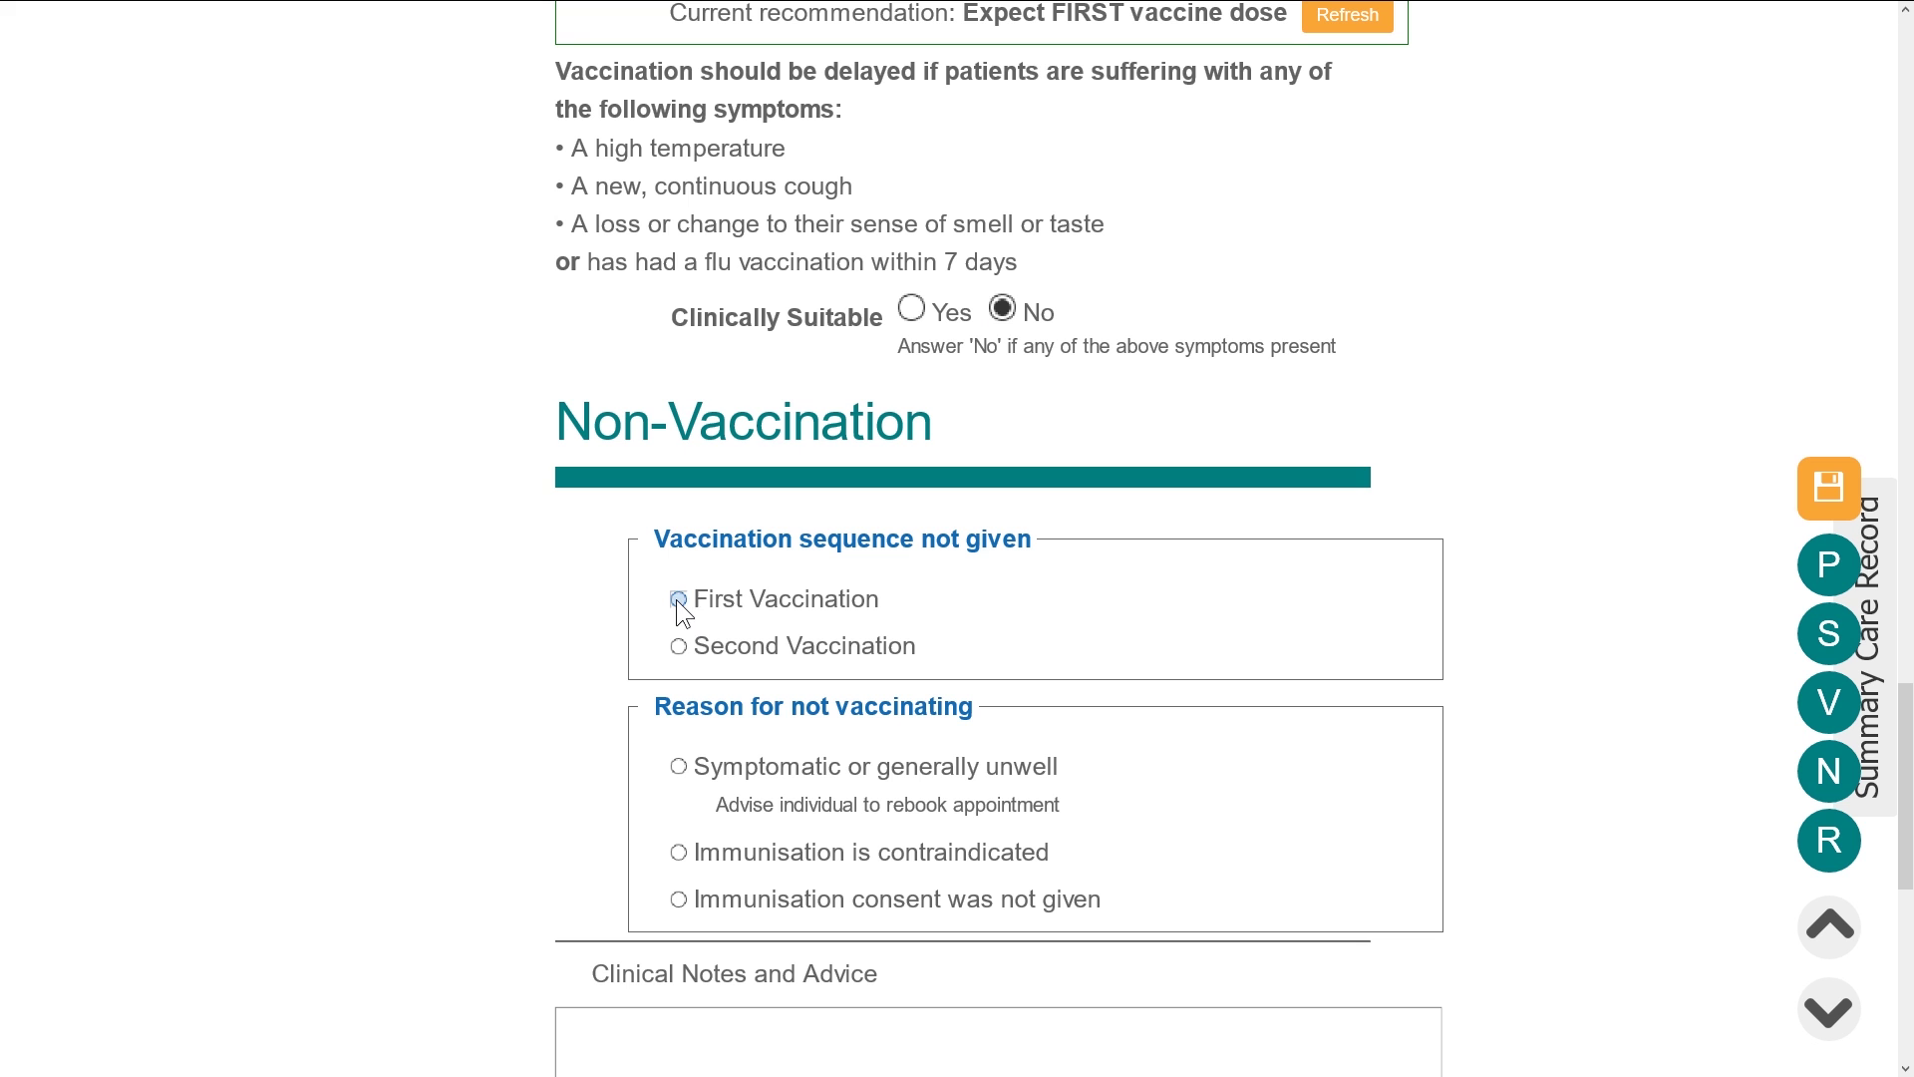
{"action": "left_click", "coordinate": [680, 766]}
{"action": "scroll", "coordinate": [686, 773], "scroll_direction": "down", "scroll_amount": 3}
{"action": "left_click_drag", "start_coordinate": [592, 590], "coordinate": [927, 592]}
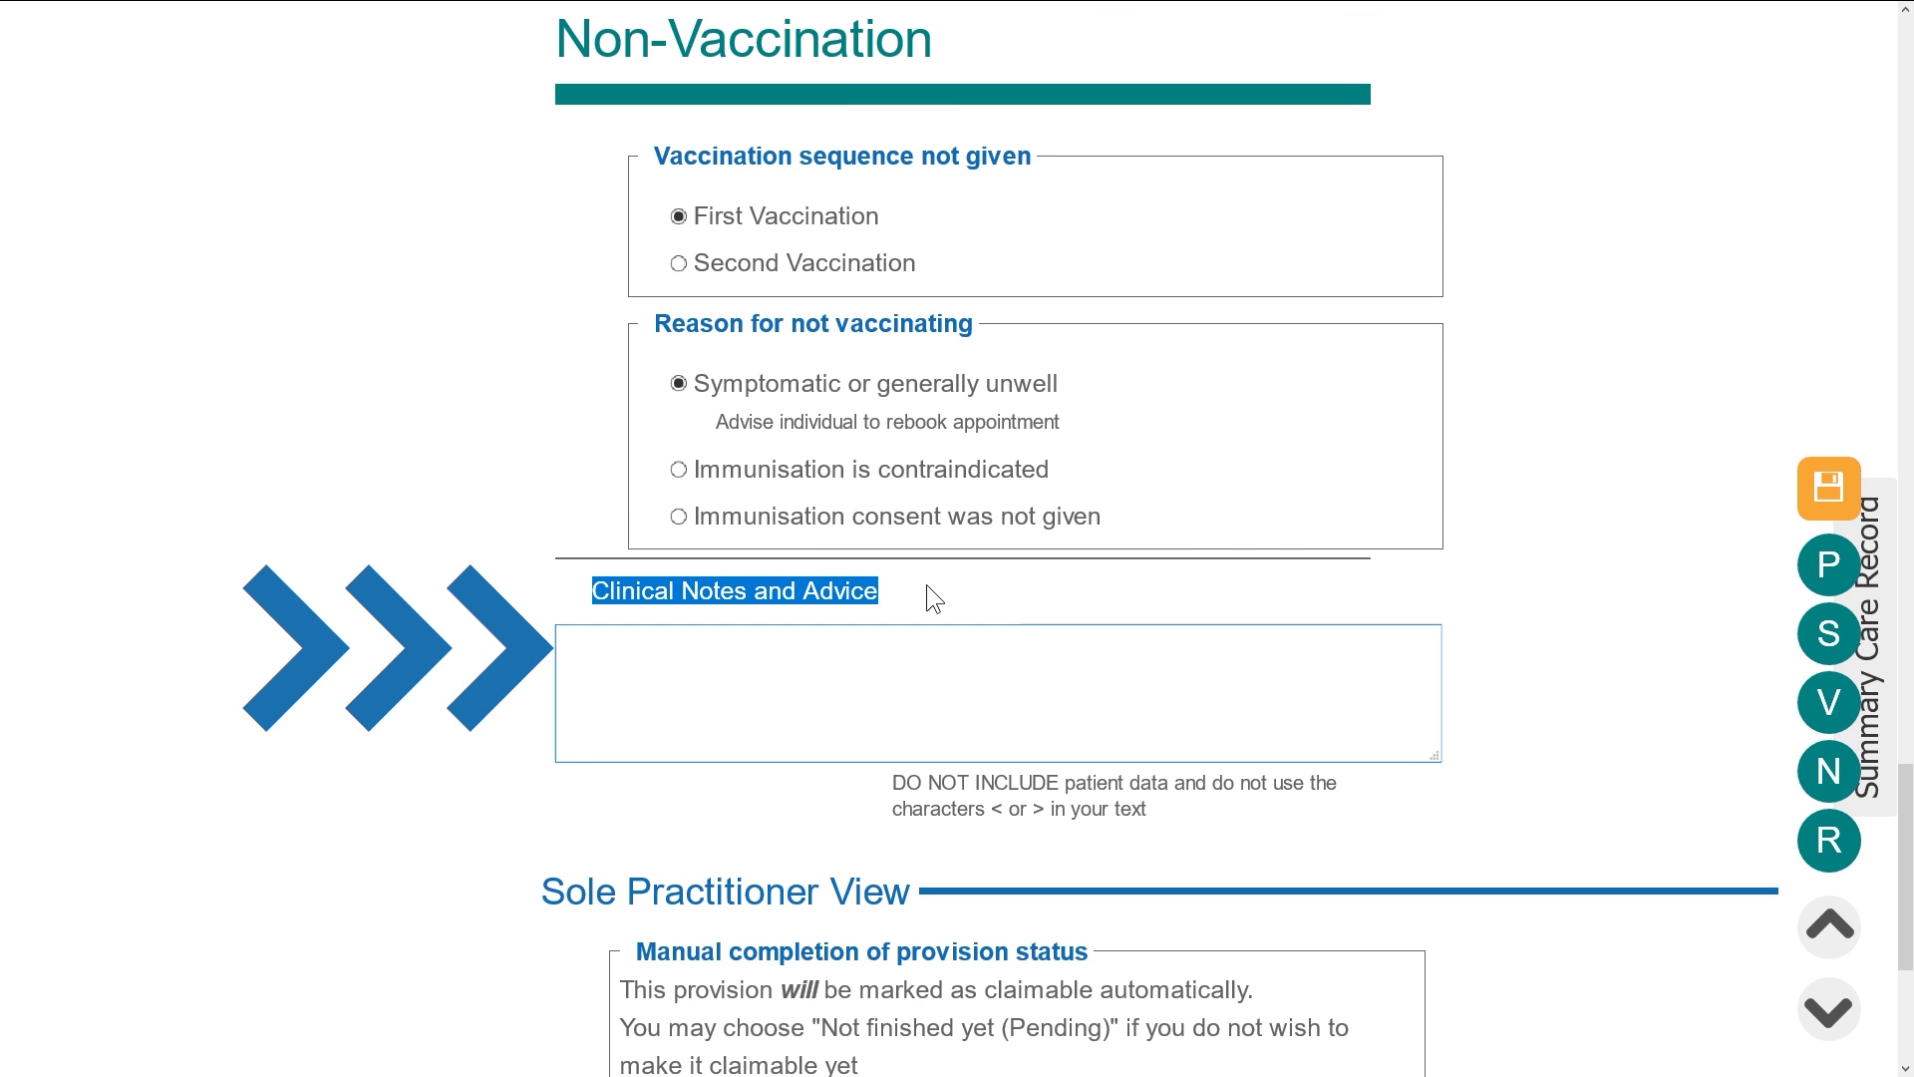
{"action": "left_click", "coordinate": [1488, 714]}
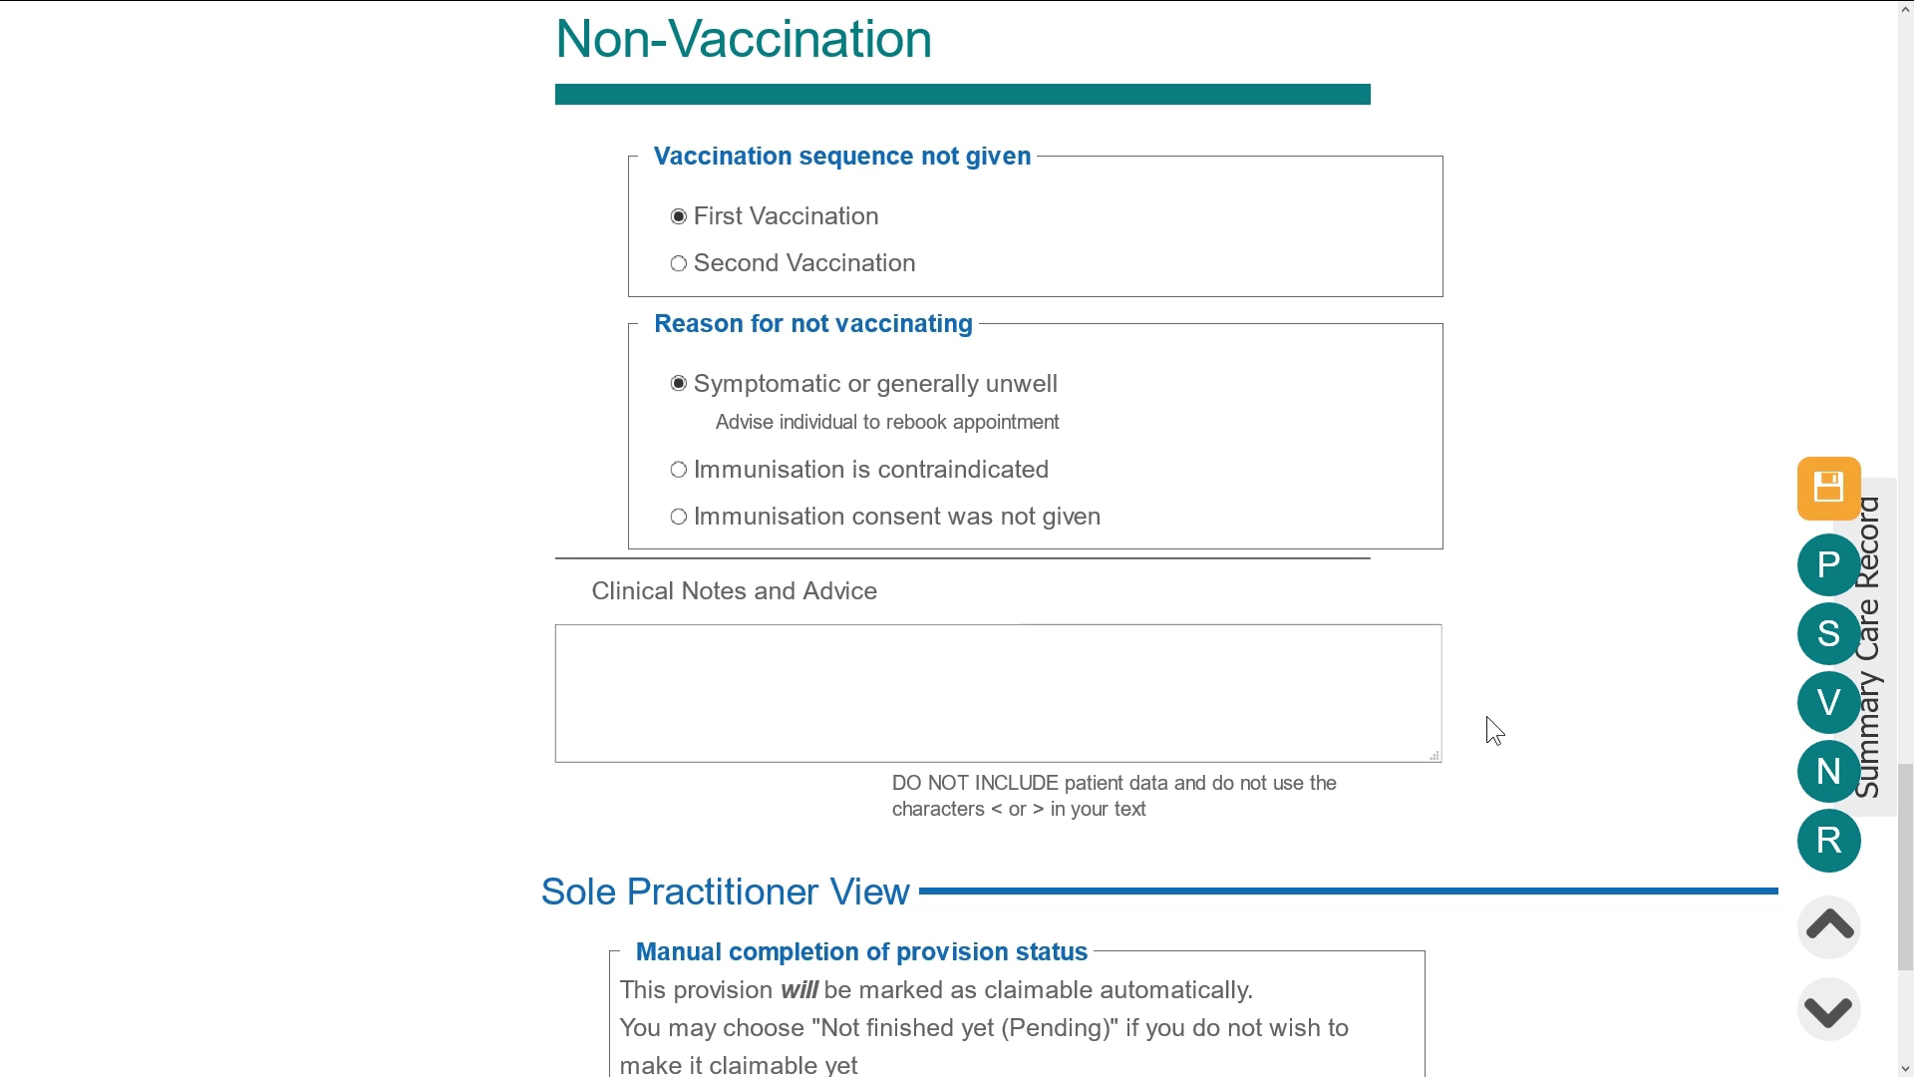
Change Clinically Suitable to Yes so the Vaccination consent section appears
{"action": "scroll", "coordinate": [1475, 716], "scroll_direction": "down", "scroll_amount": 3}
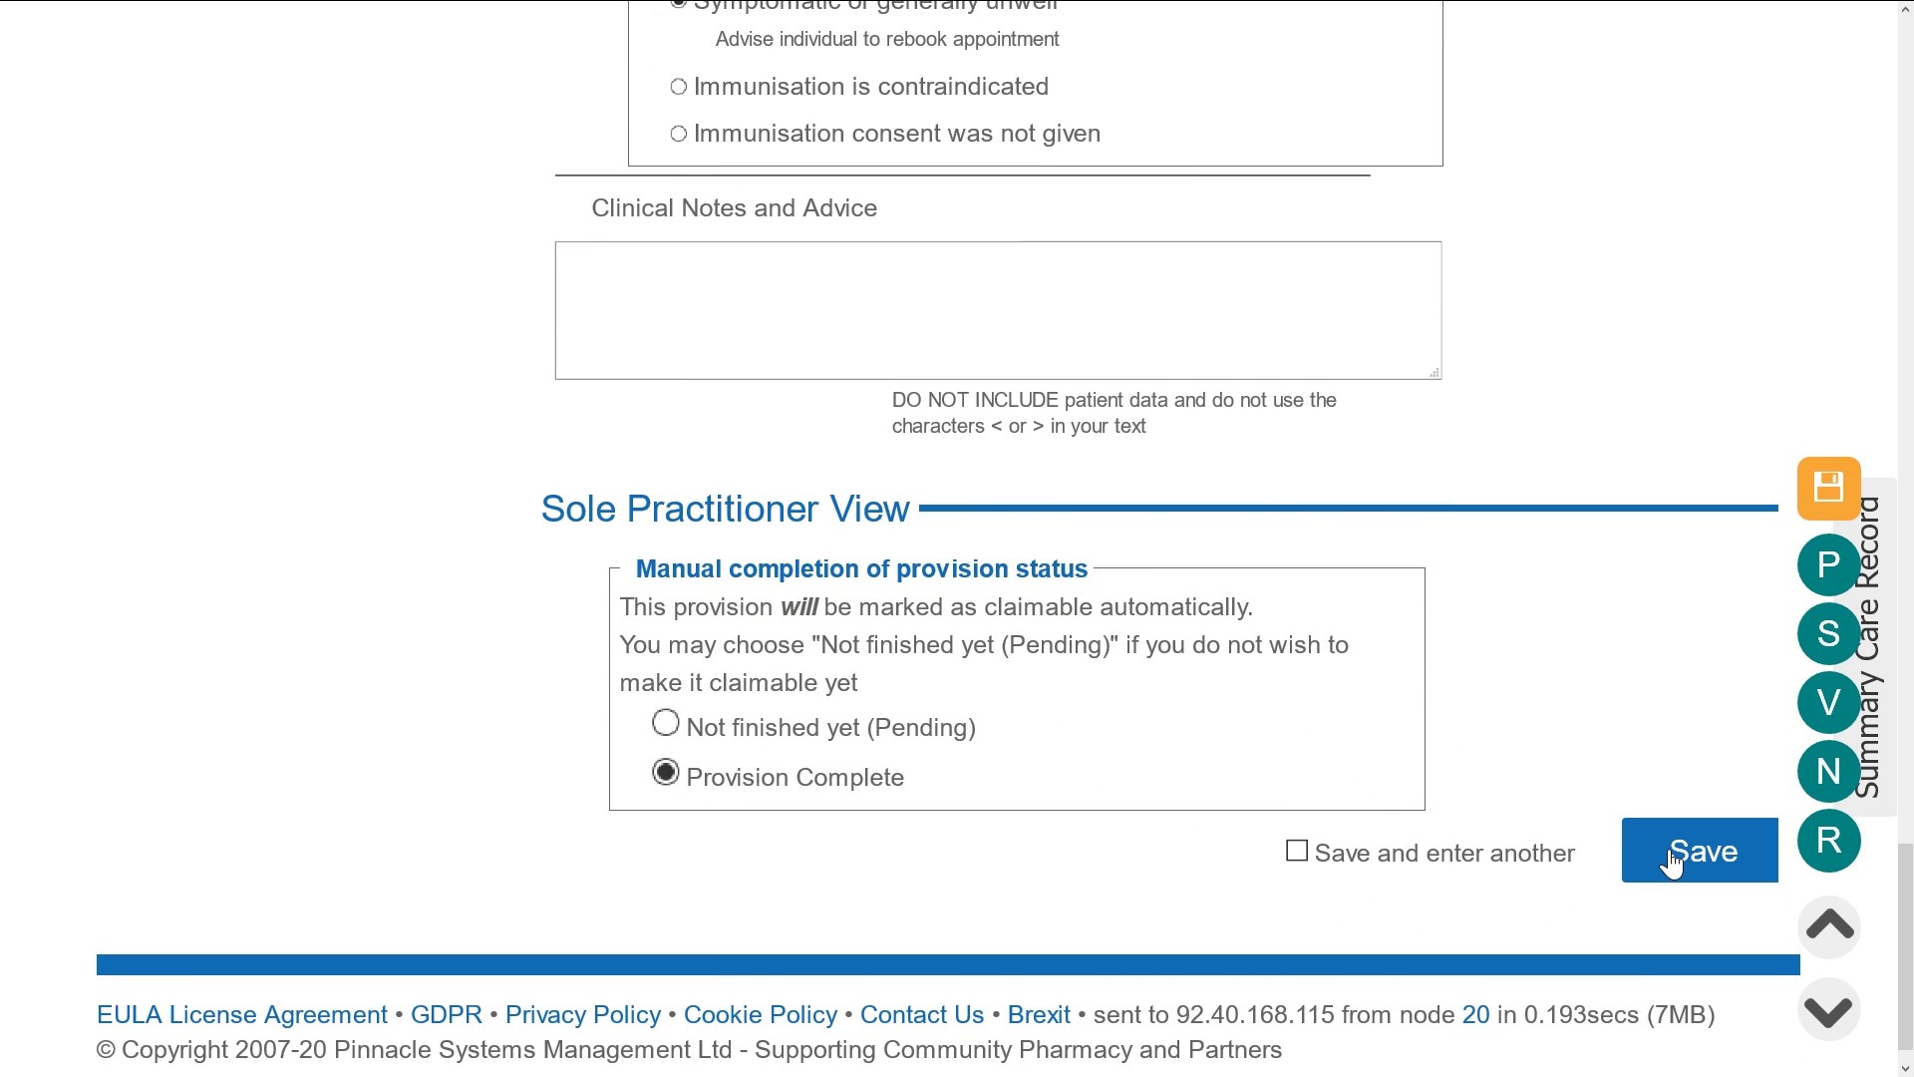
{"action": "scroll", "coordinate": [1421, 638], "scroll_direction": "up", "scroll_amount": 6}
{"action": "left_click", "coordinate": [904, 312]}
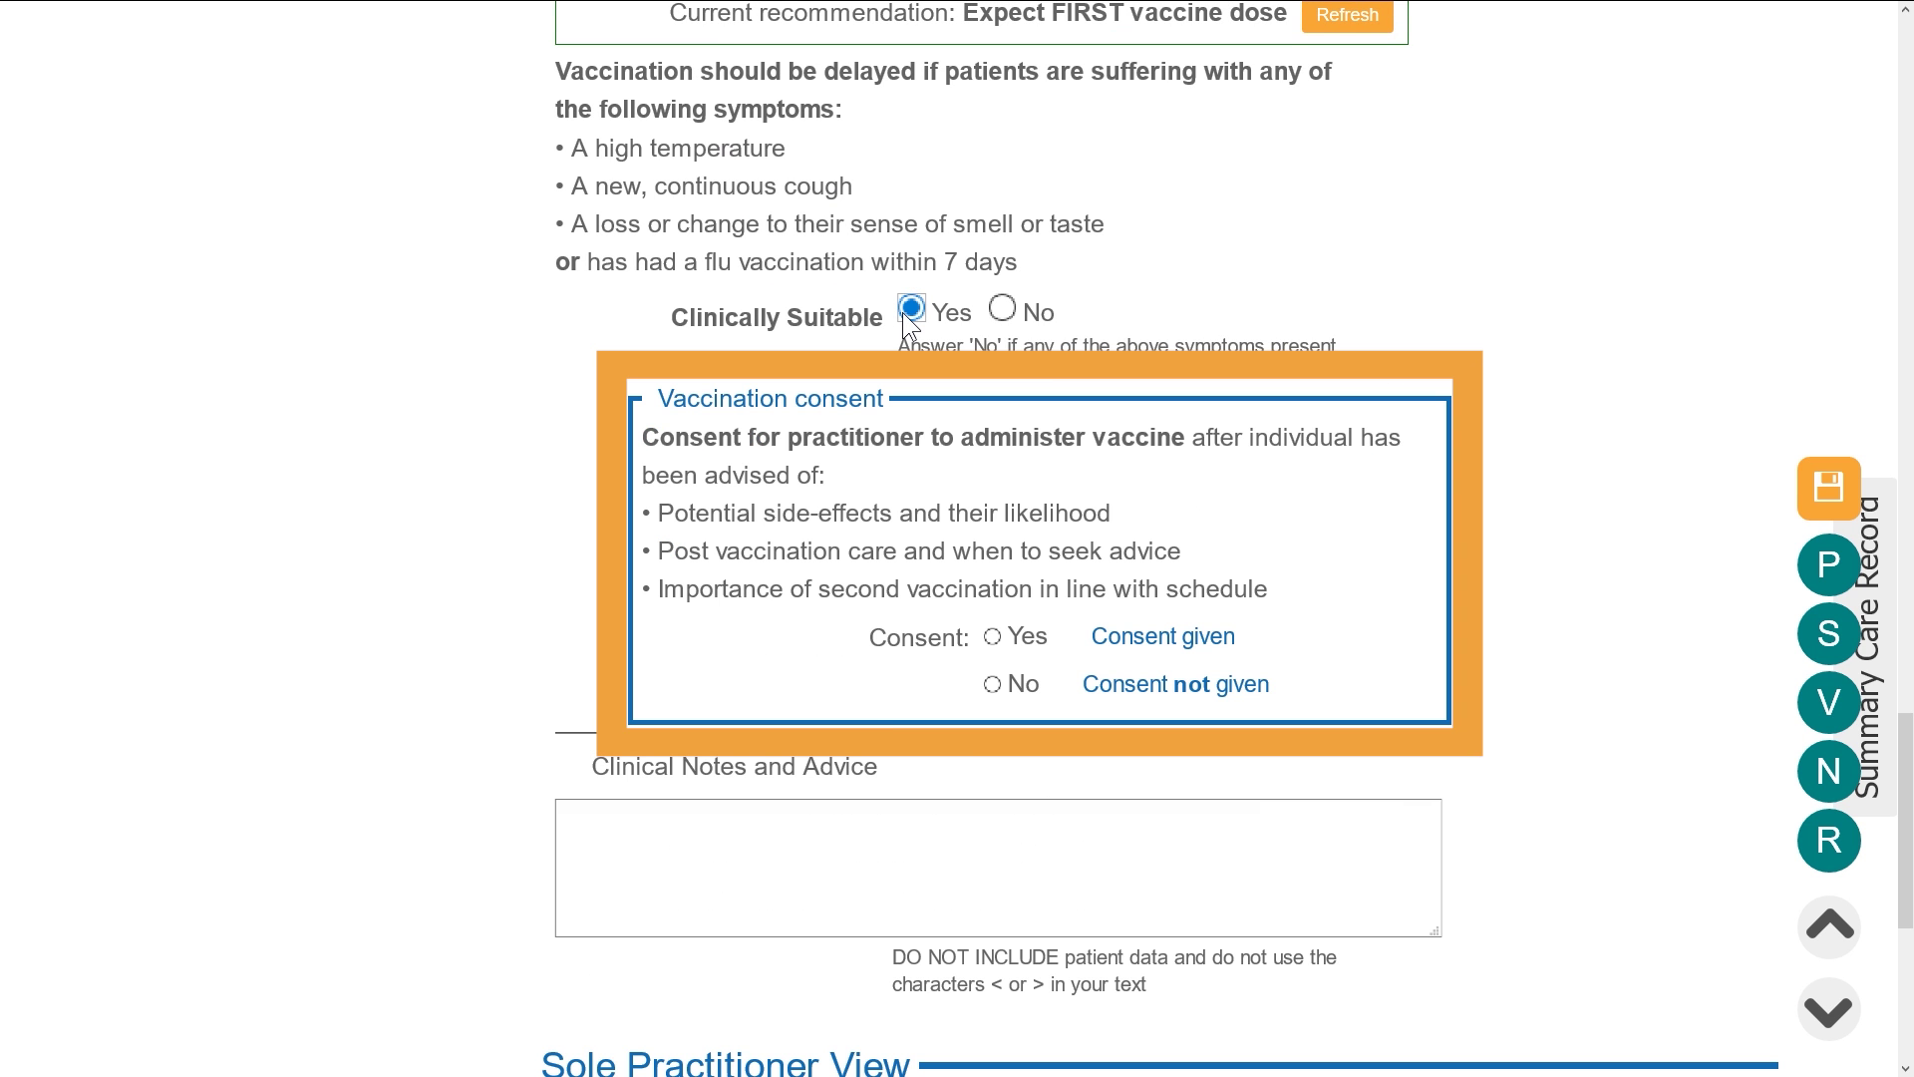
Record vaccination consent as Yes, given by the Patient rather than a Lasting Power of Attorney
{"action": "left_click", "coordinate": [993, 635]}
{"action": "scroll", "coordinate": [994, 636], "scroll_direction": "down", "scroll_amount": 2}
{"action": "scroll", "coordinate": [993, 634], "scroll_direction": "down", "scroll_amount": 2}
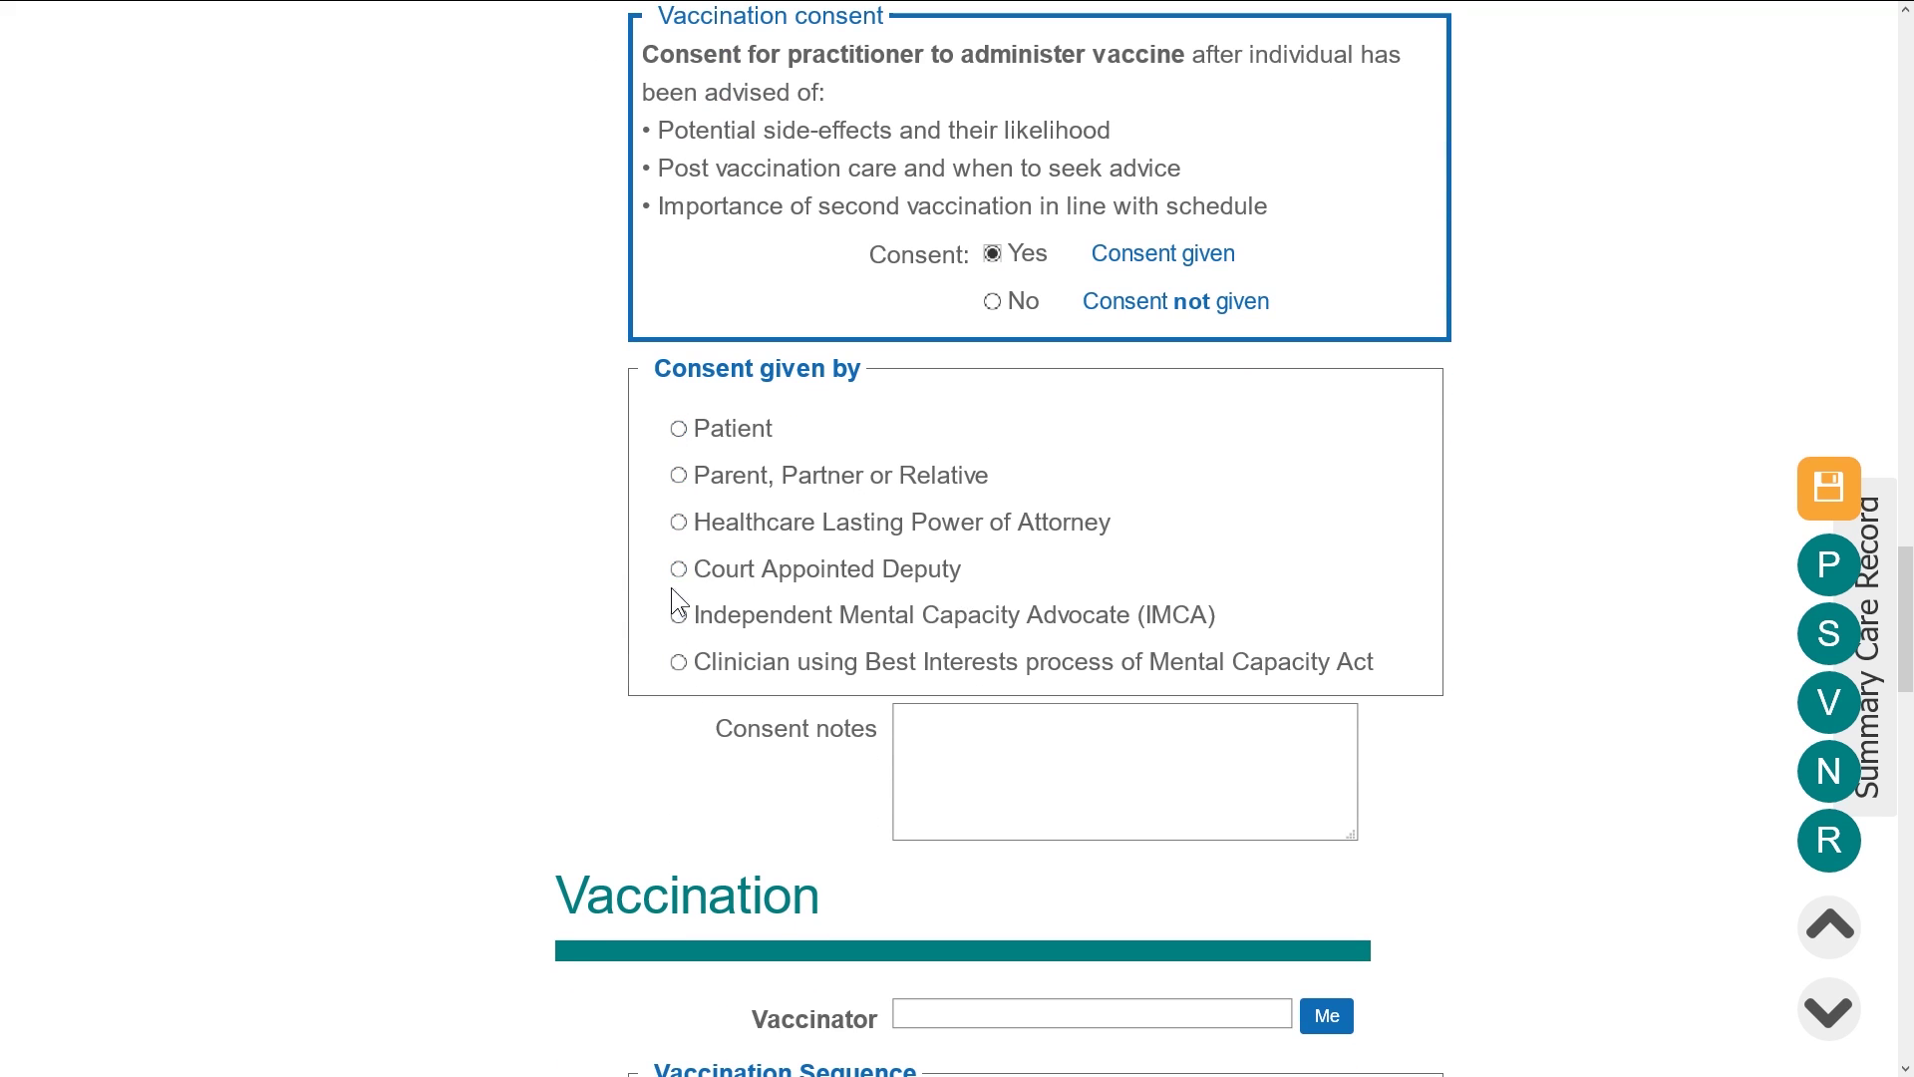
{"action": "left_click", "coordinate": [679, 522]}
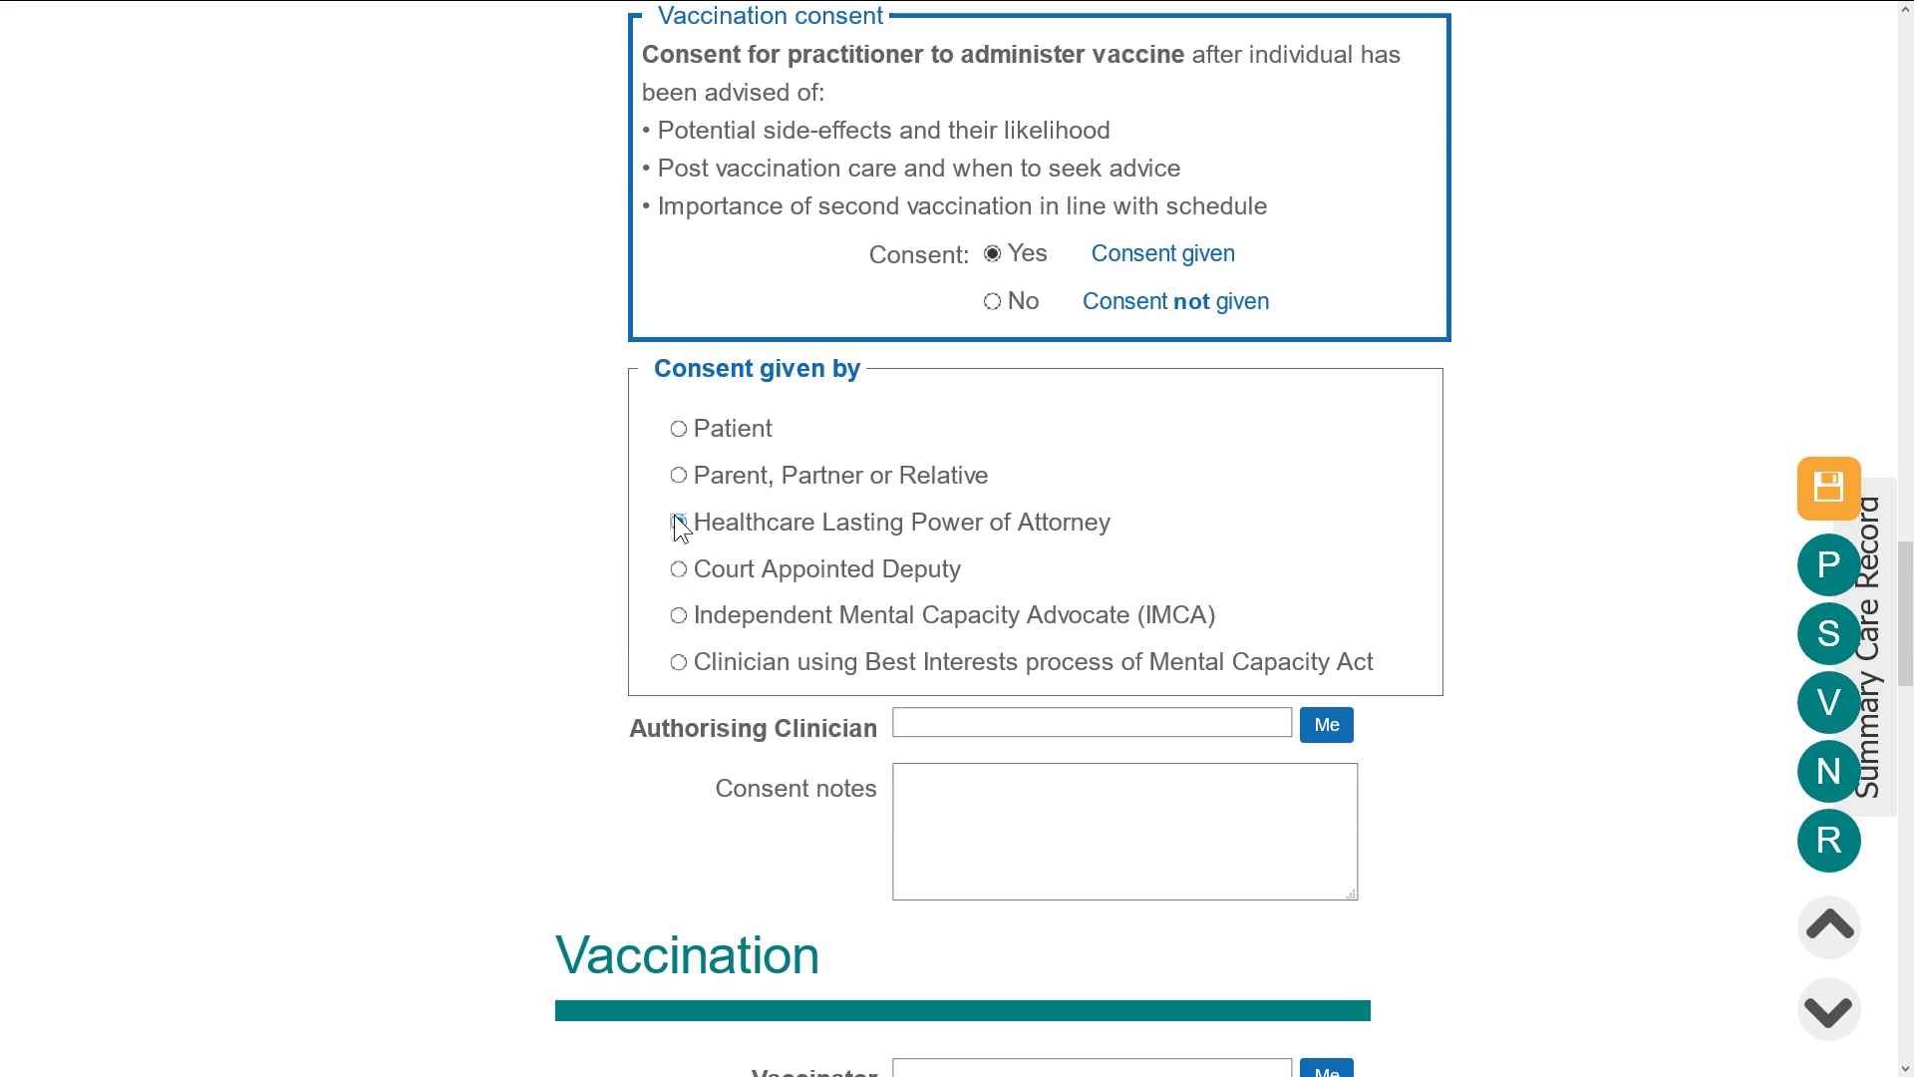
{"action": "left_click", "coordinate": [679, 430]}
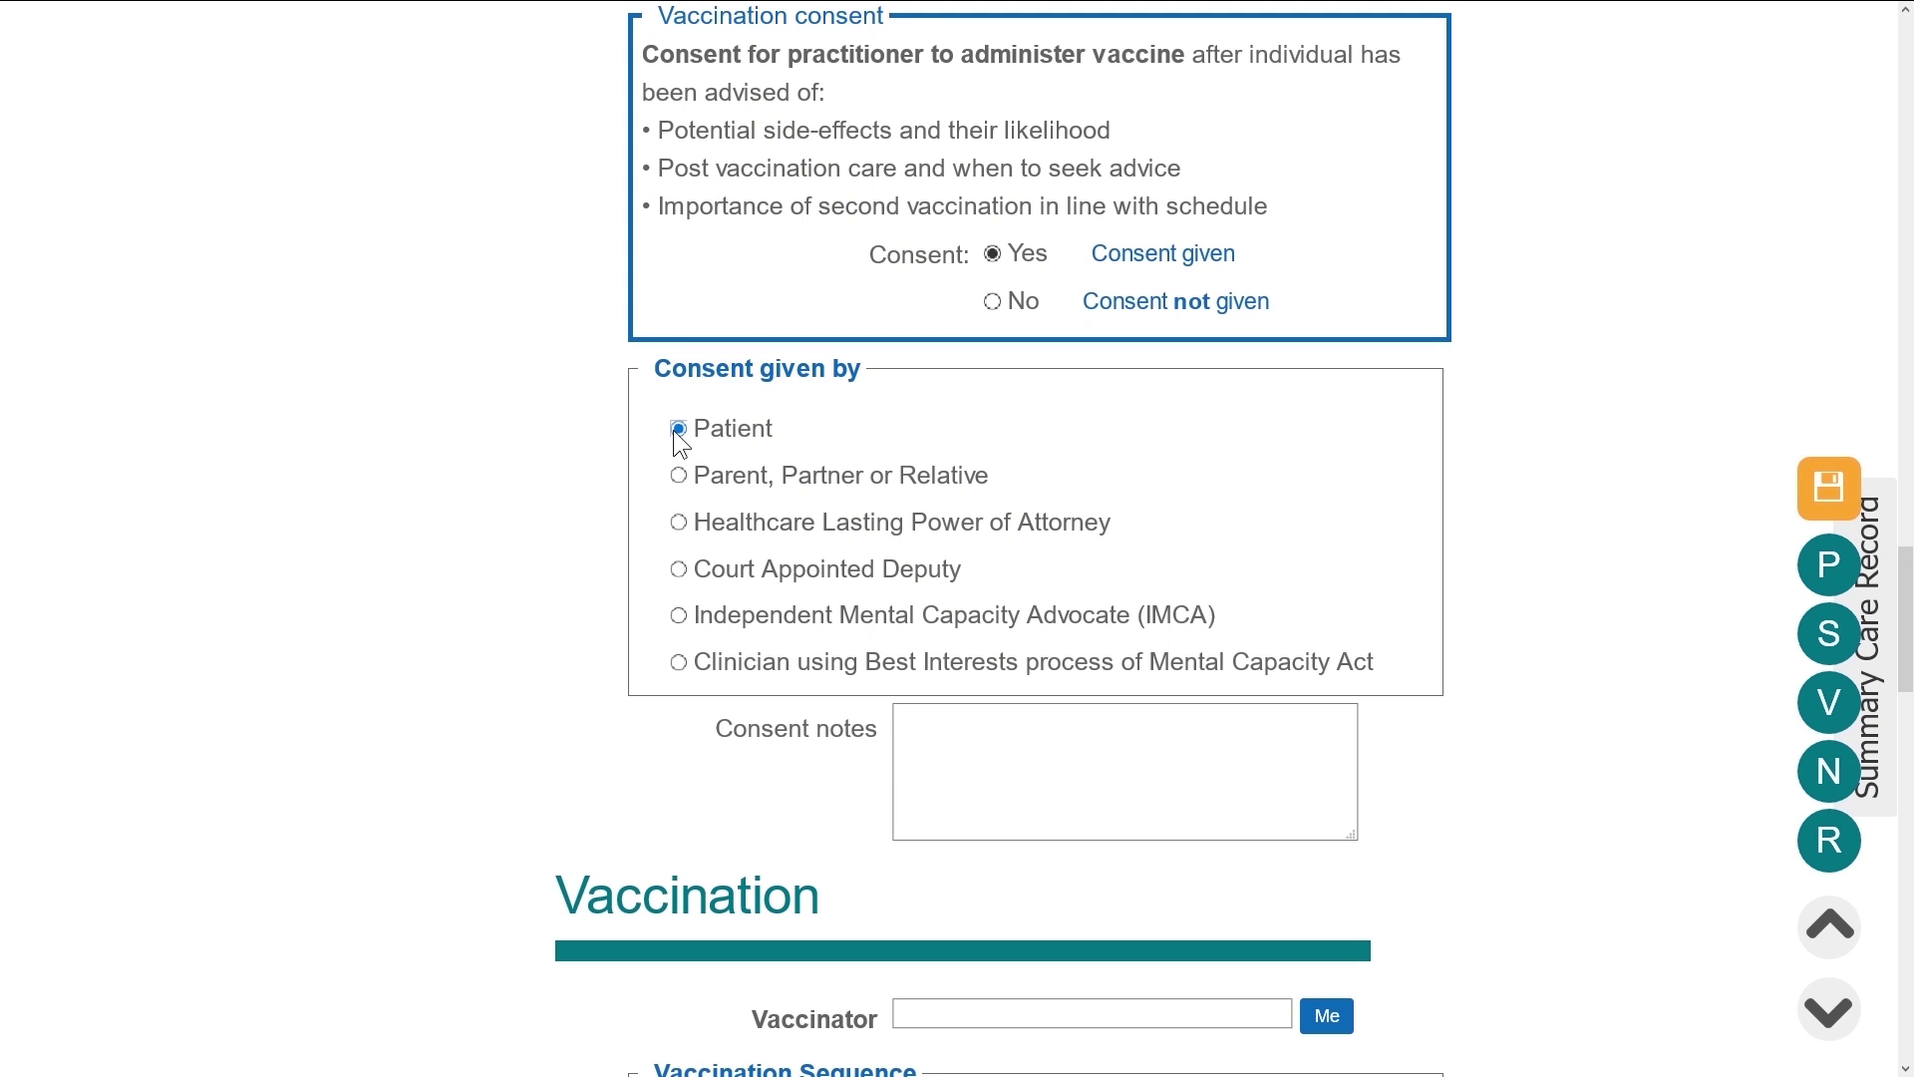
{"action": "scroll", "coordinate": [1511, 785], "scroll_direction": "down", "scroll_amount": 5}
{"action": "scroll", "coordinate": [1508, 782], "scroll_direction": "down", "scroll_amount": 4}
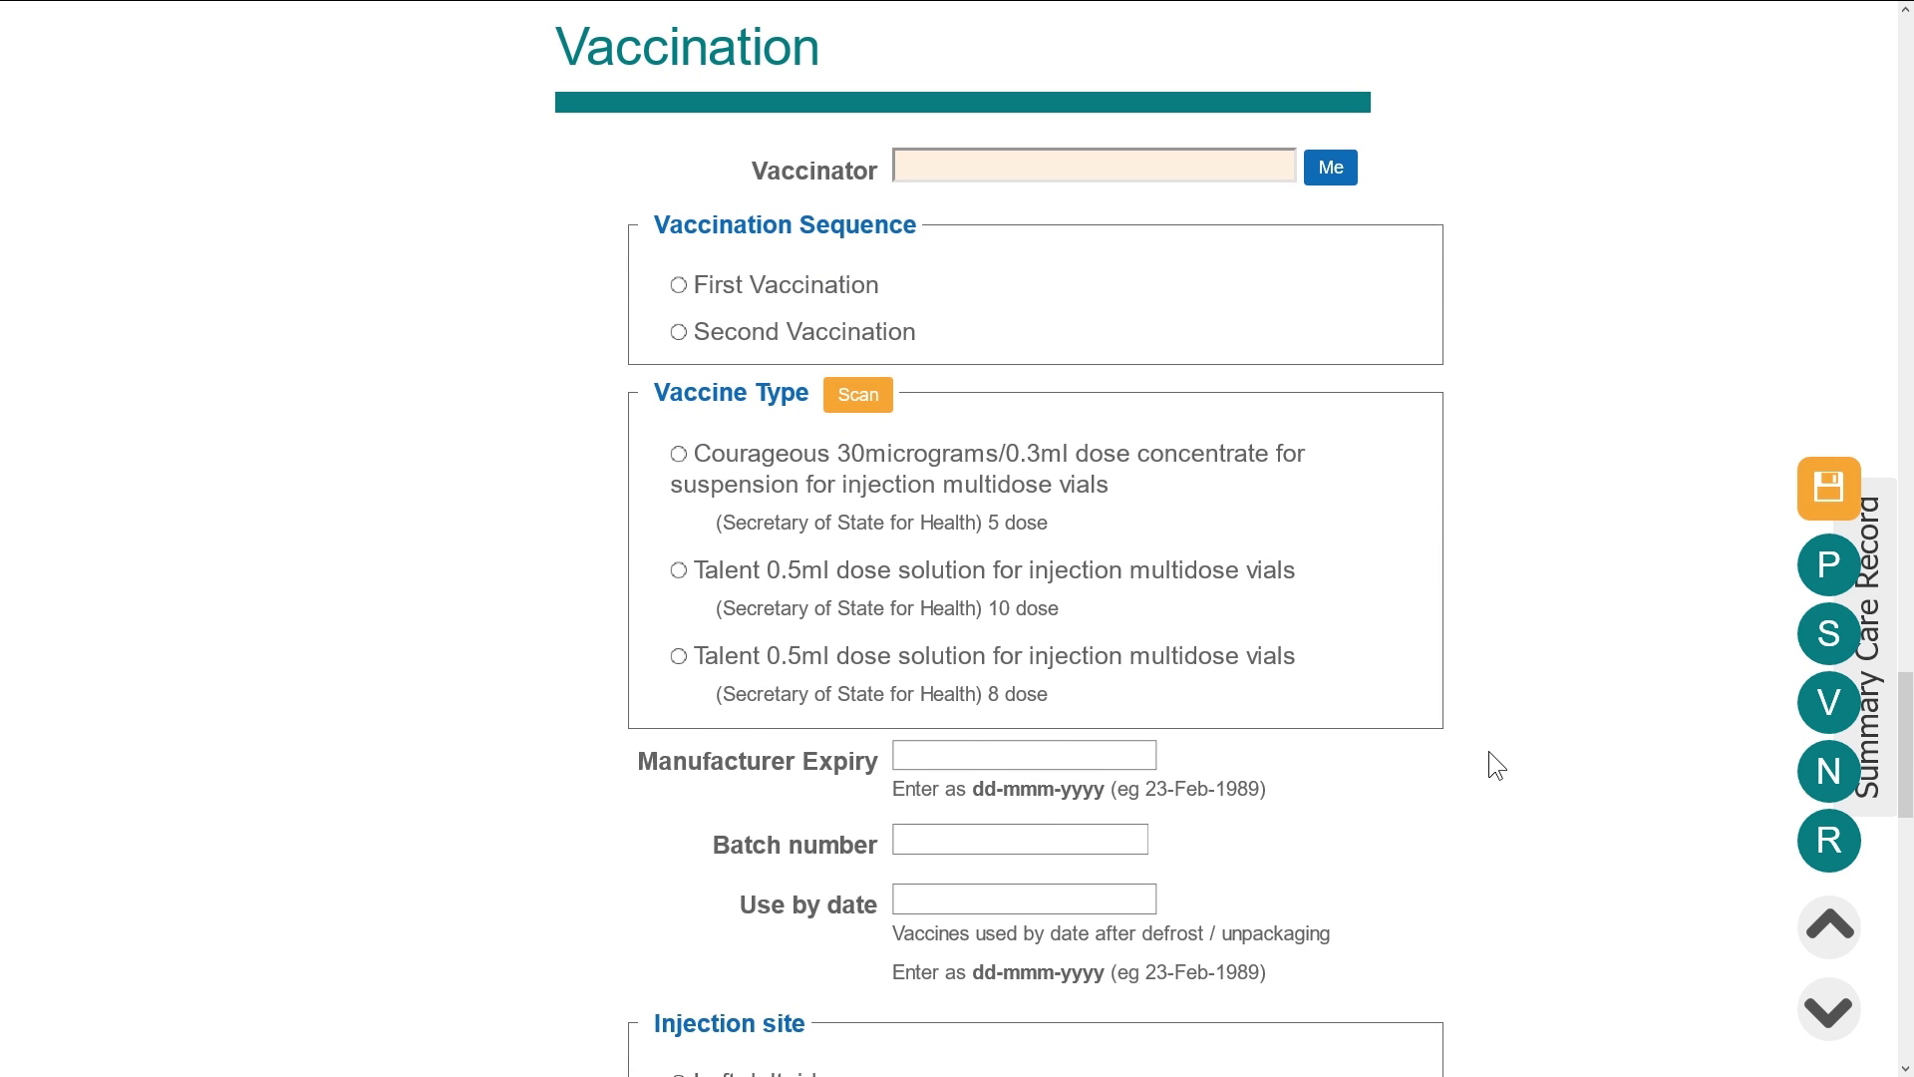
{"action": "left_click", "coordinate": [945, 163]}
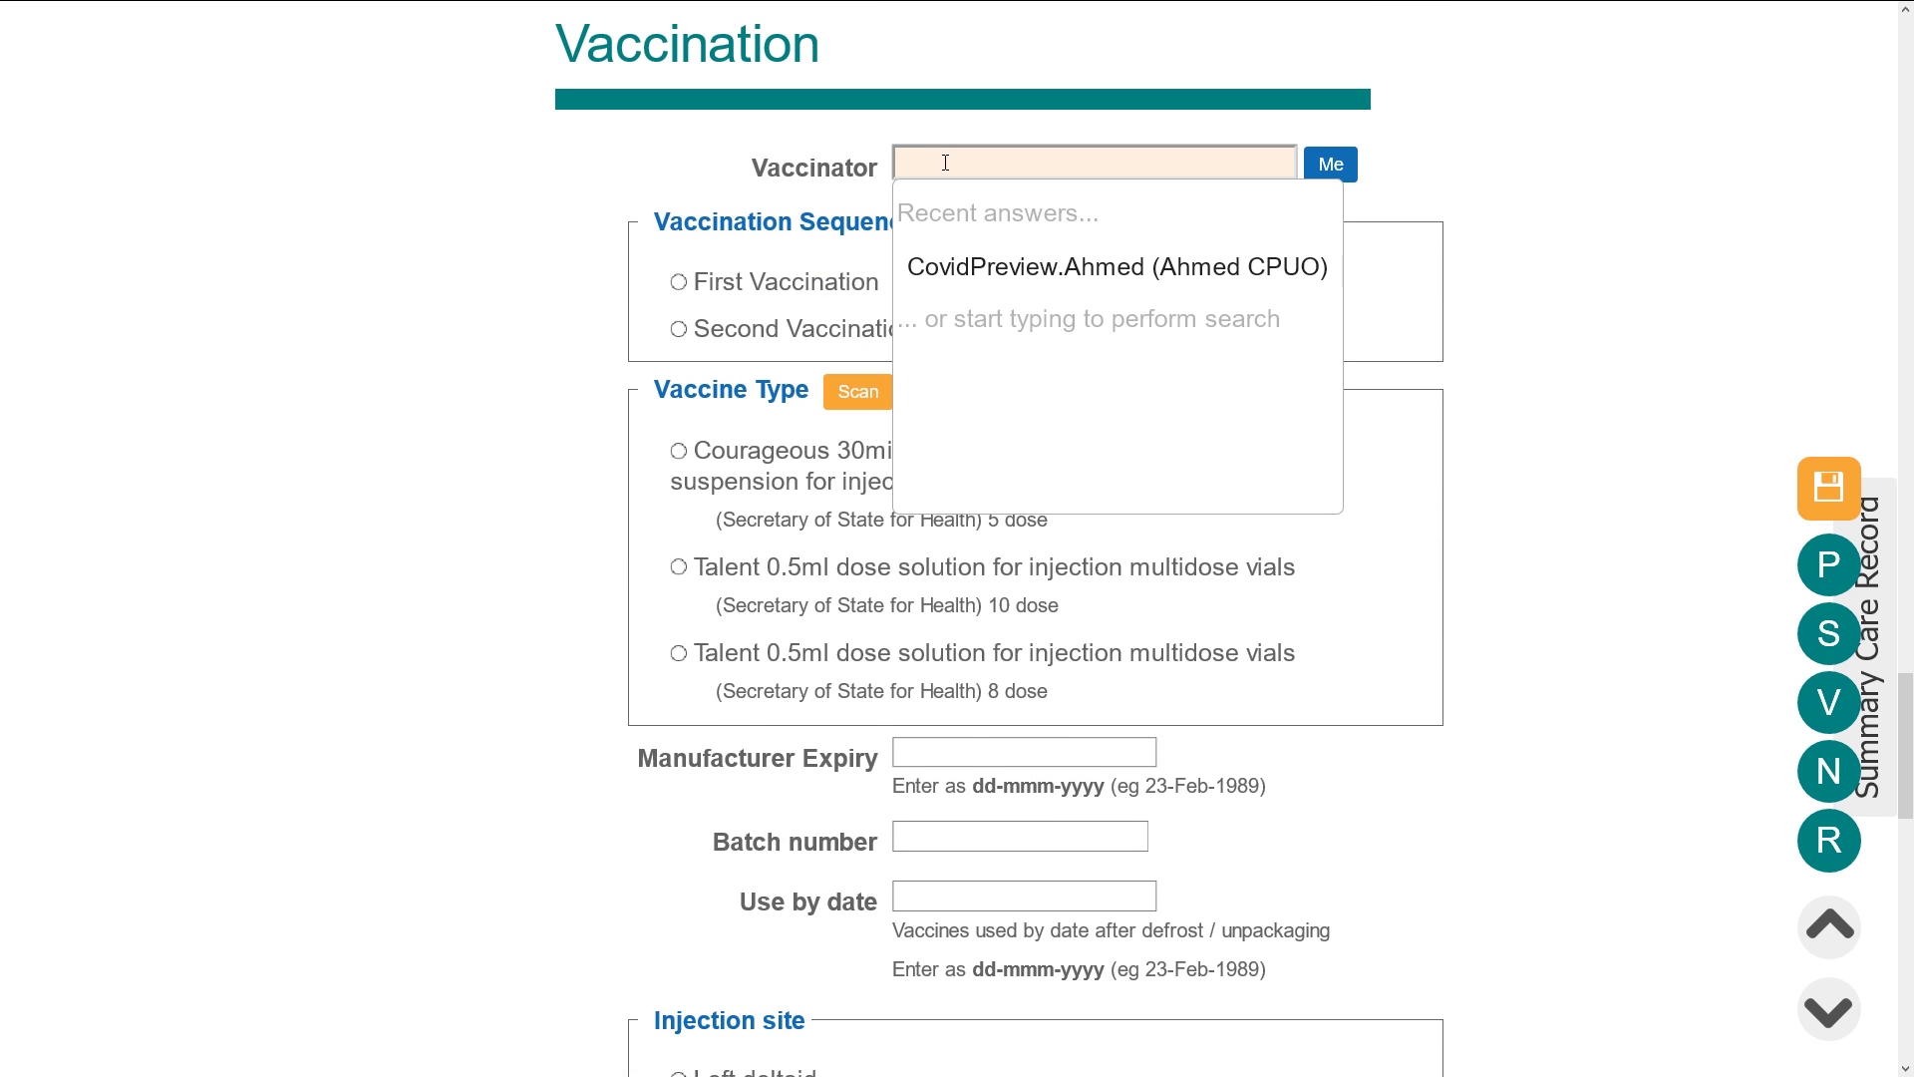
Pick the vaccinator, choose First Vaccination, and scan the Talent 10-dose vaccine (expiry 30-Nov-2021, batch 51119)
{"action": "left_click", "coordinate": [1001, 282]}
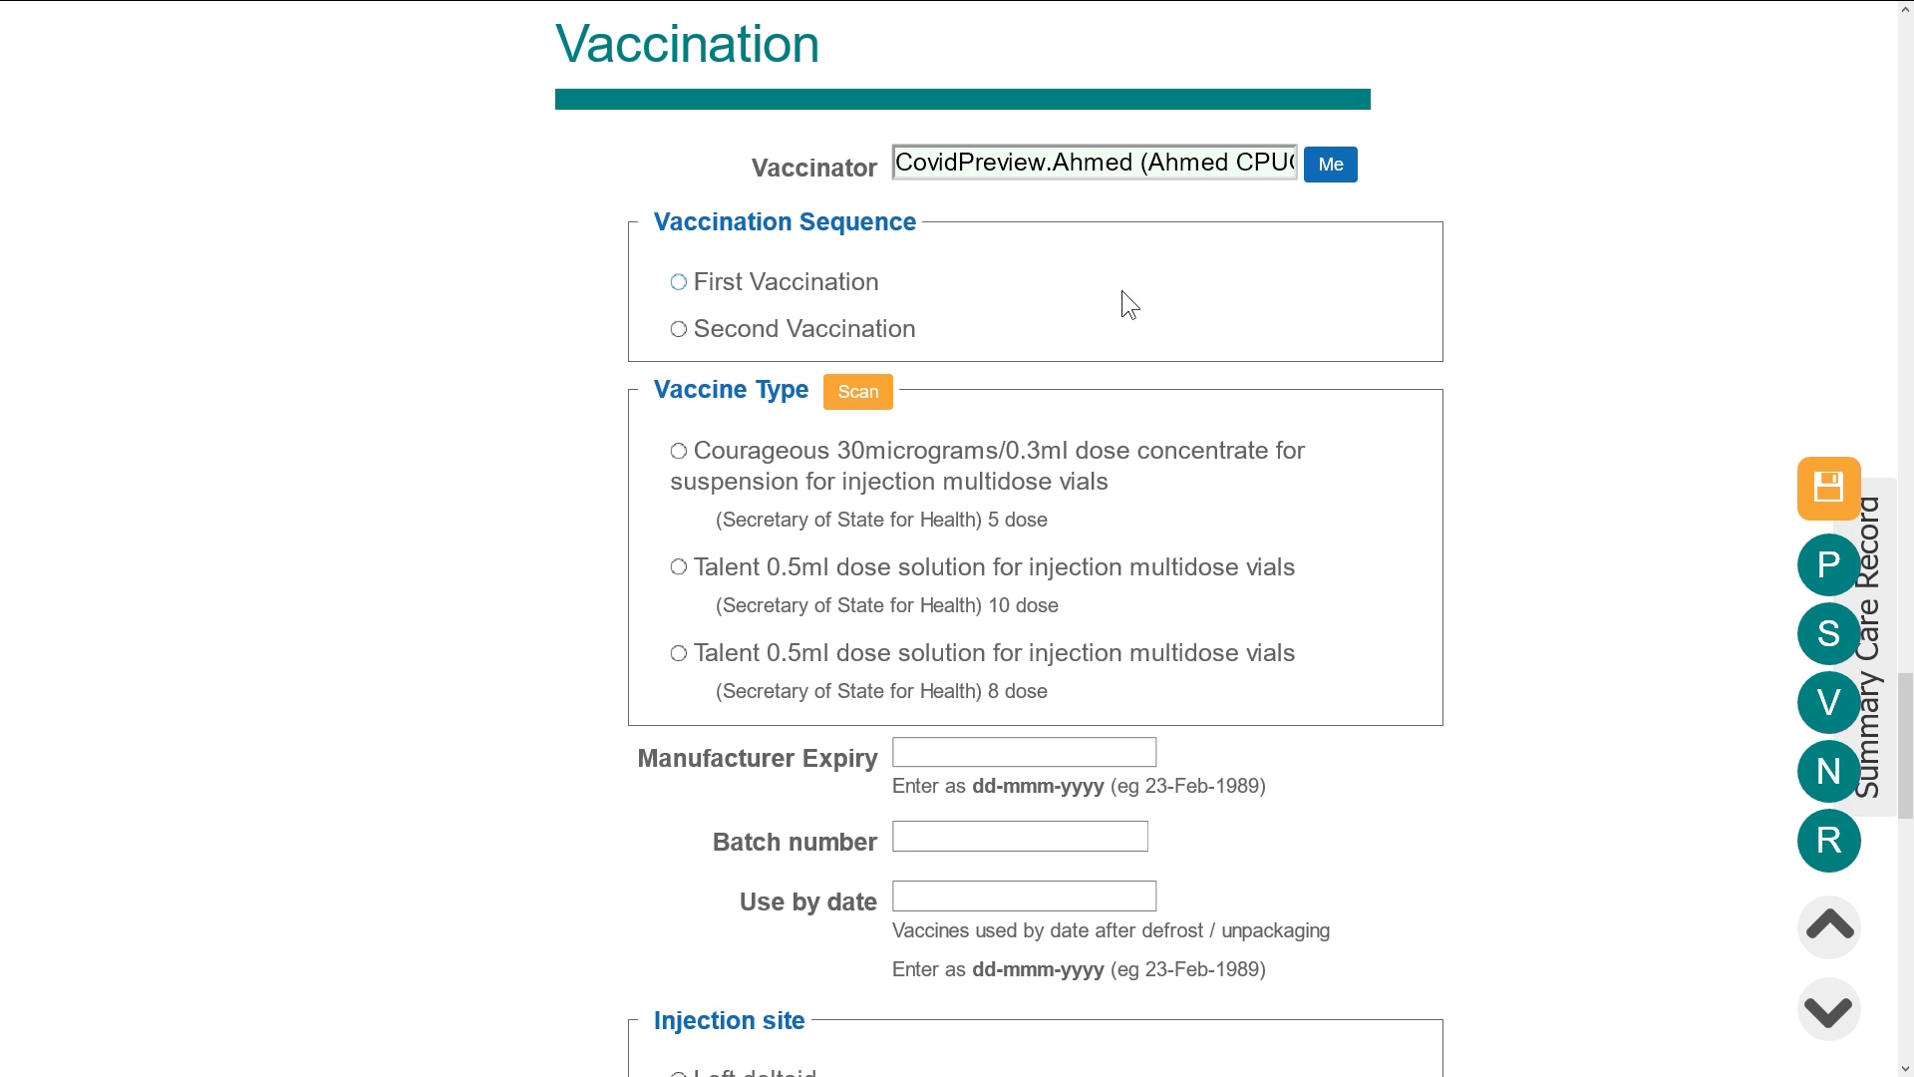
{"action": "left_click", "coordinate": [679, 283]}
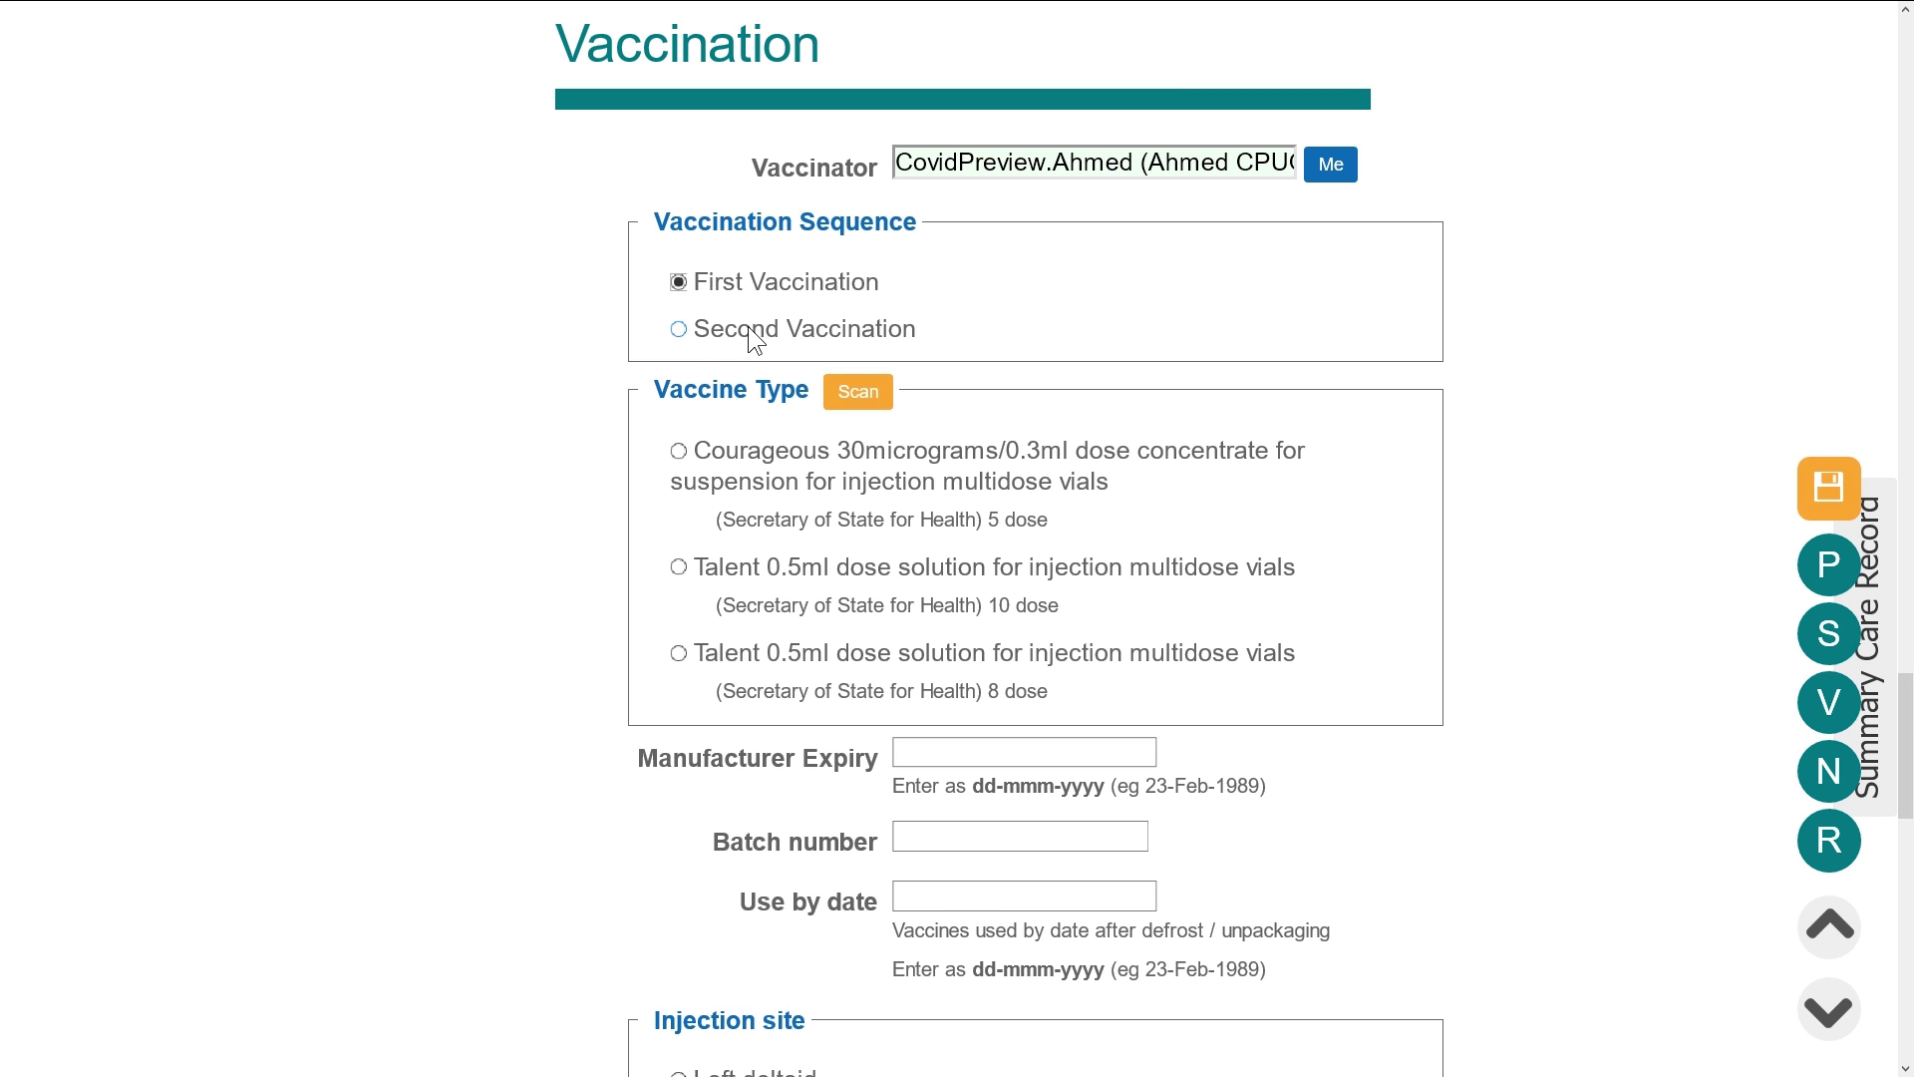
{"action": "left_click", "coordinate": [841, 396]}
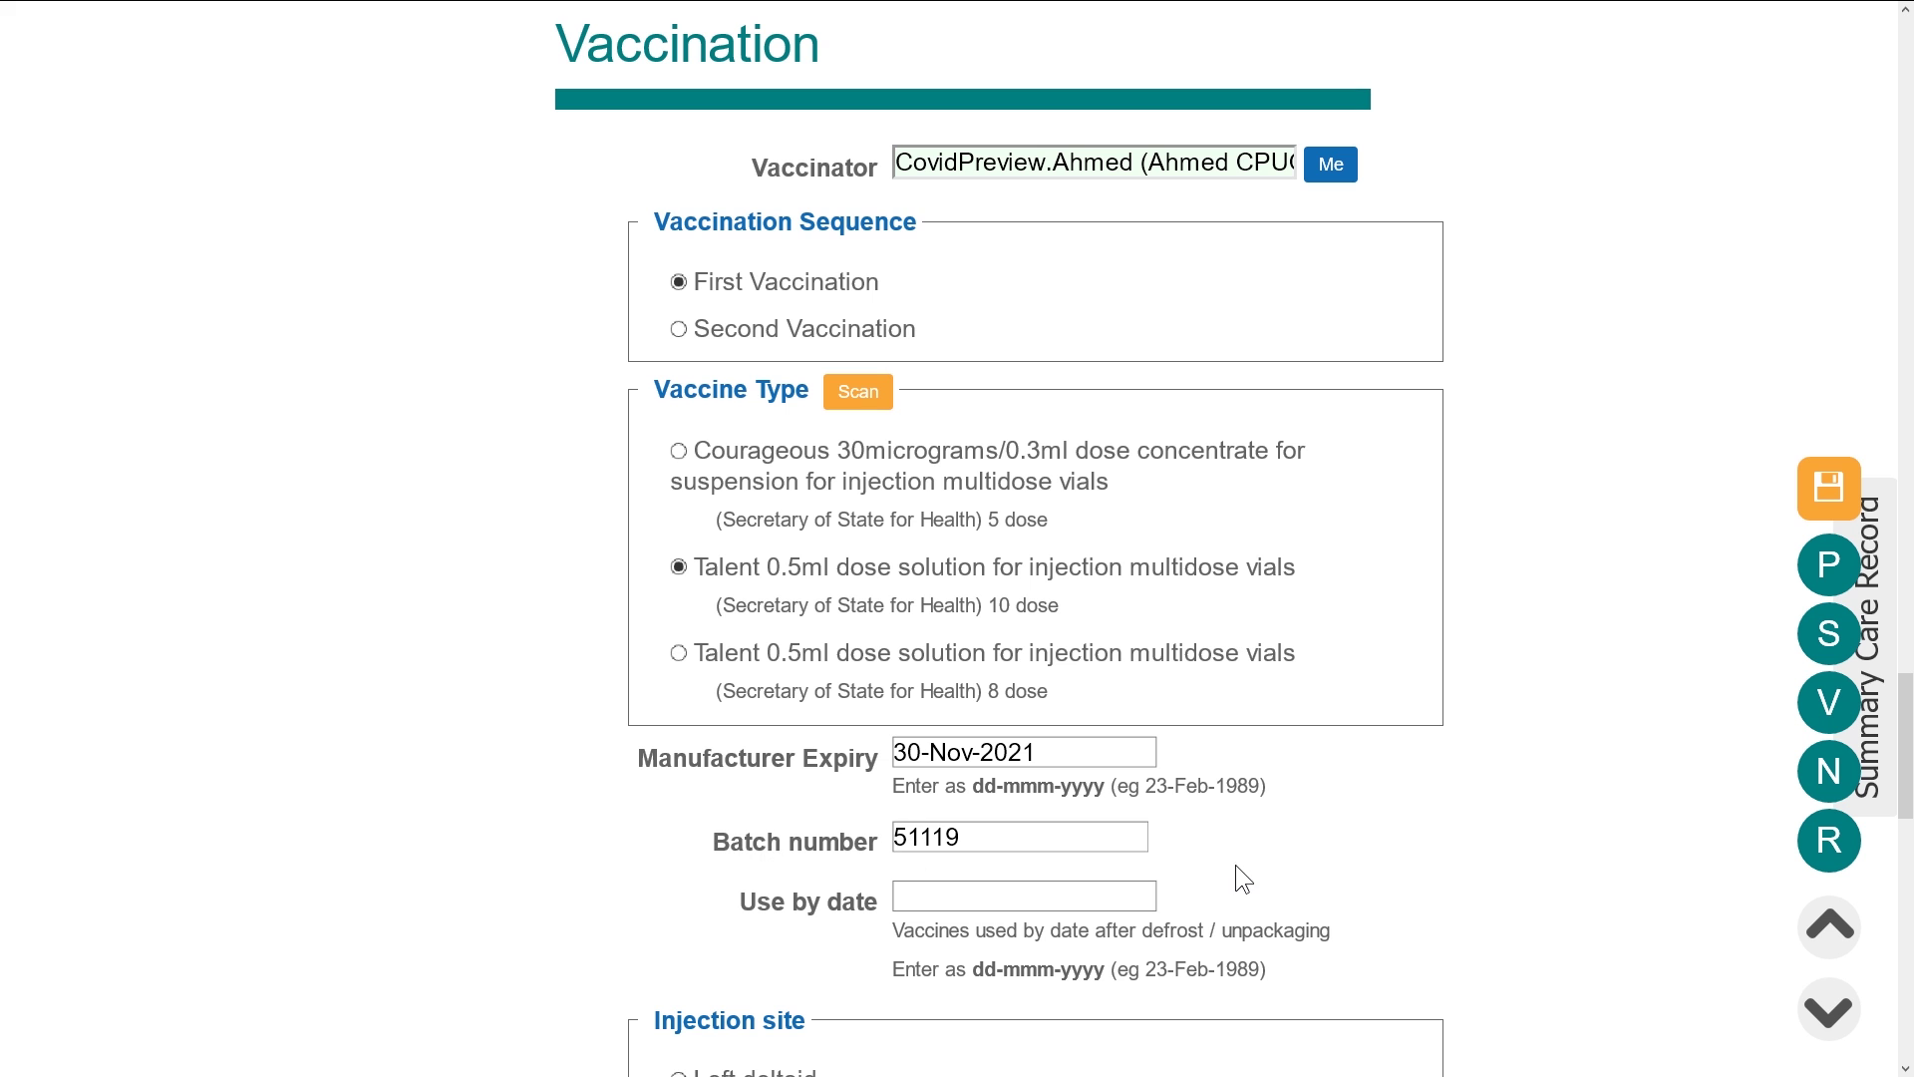
{"action": "scroll", "coordinate": [1236, 856], "scroll_direction": "down", "scroll_amount": 4}
{"action": "scroll", "coordinate": [1236, 855], "scroll_direction": "down", "scroll_amount": 1}
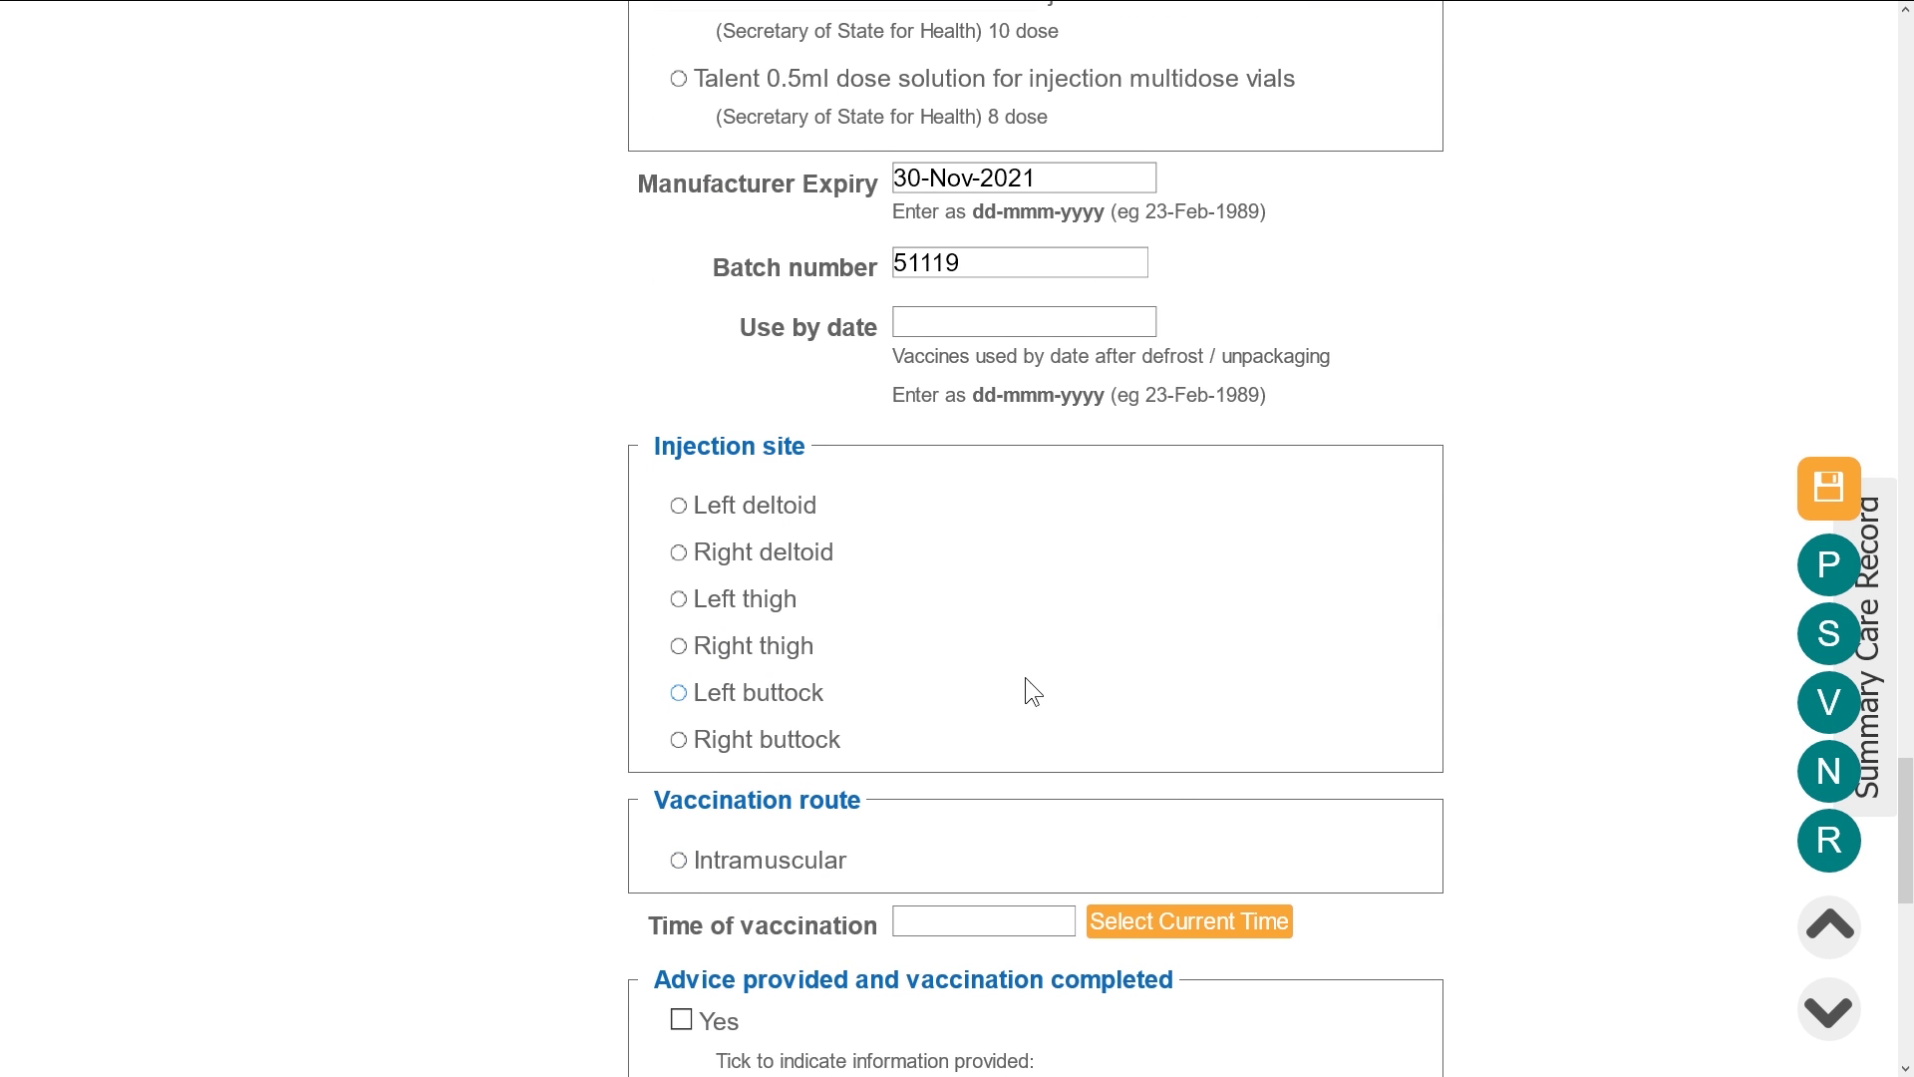
Set use-by date 02-Dec-2020, injection site left deltoid, intramuscular route and the current vaccination time
{"action": "left_click", "coordinate": [969, 335]}
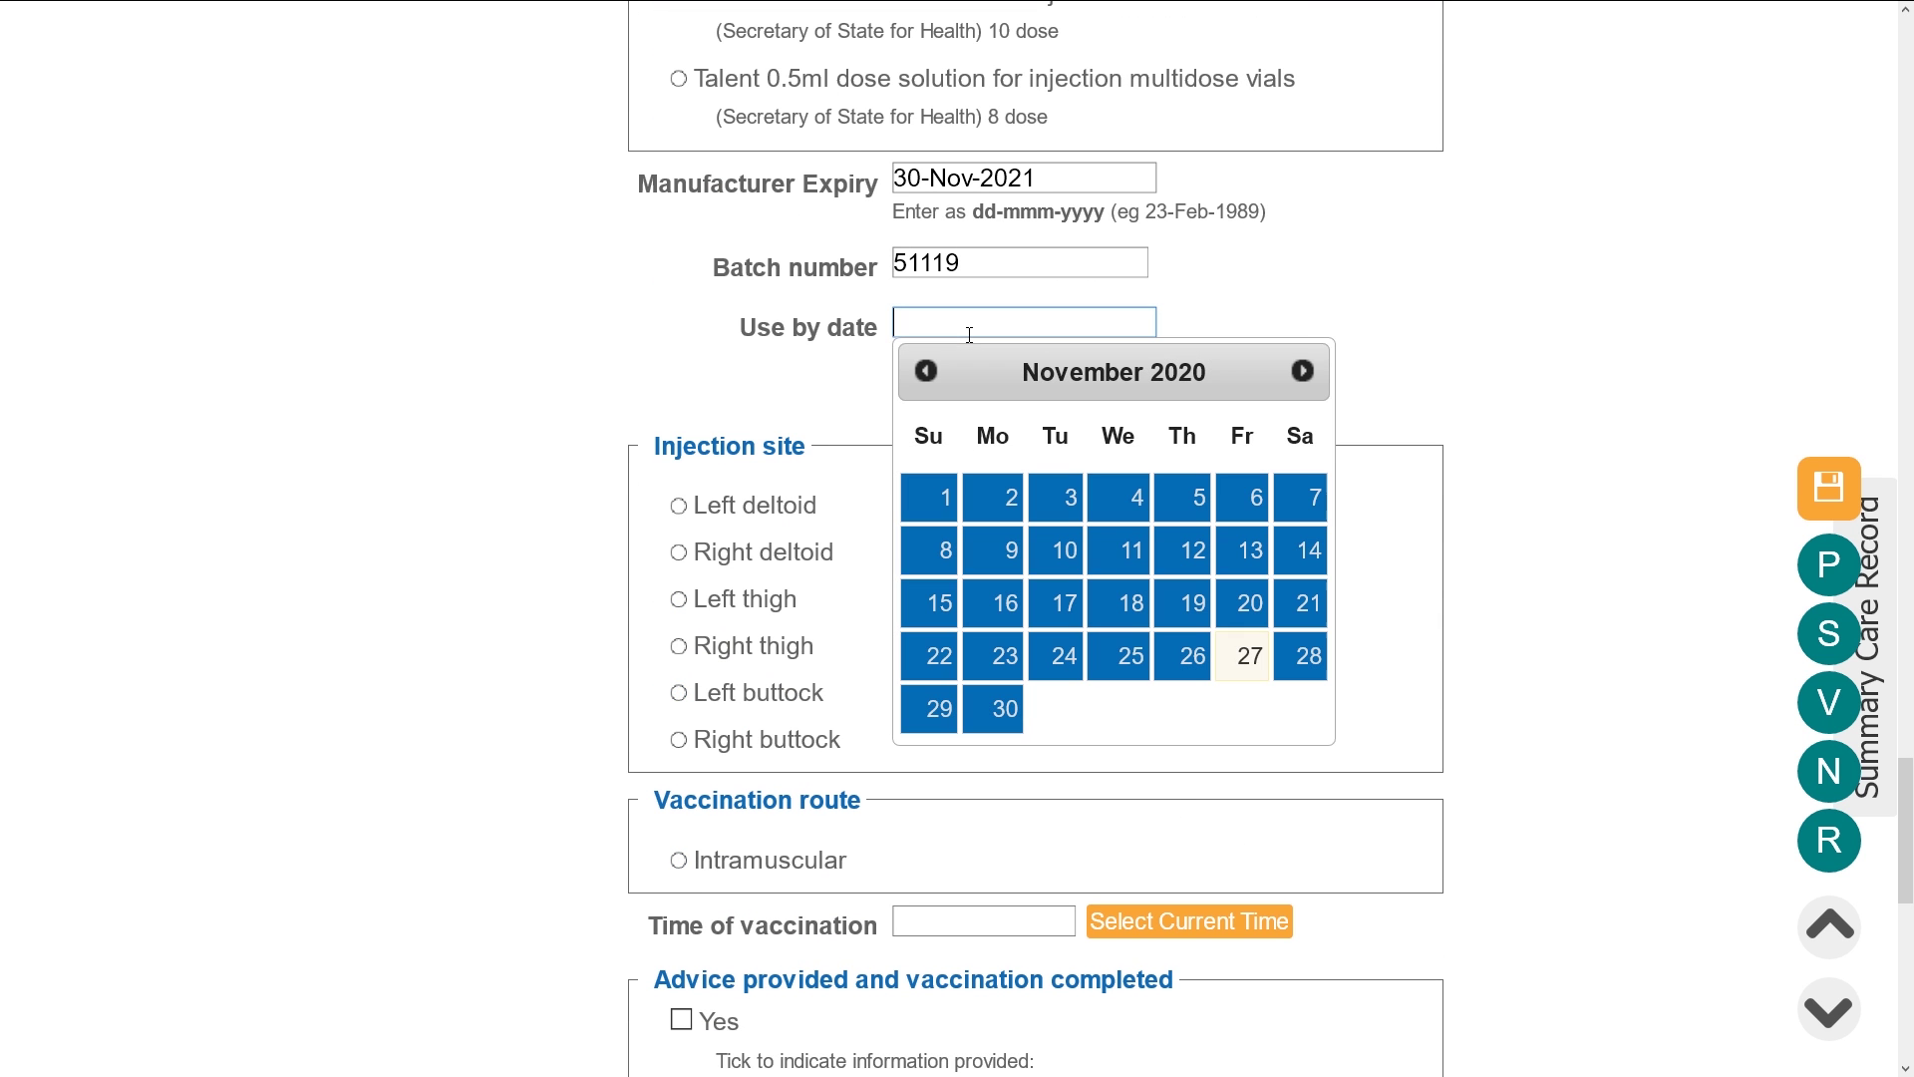
{"action": "left_click", "coordinate": [1303, 371]}
{"action": "left_click", "coordinate": [1120, 498]}
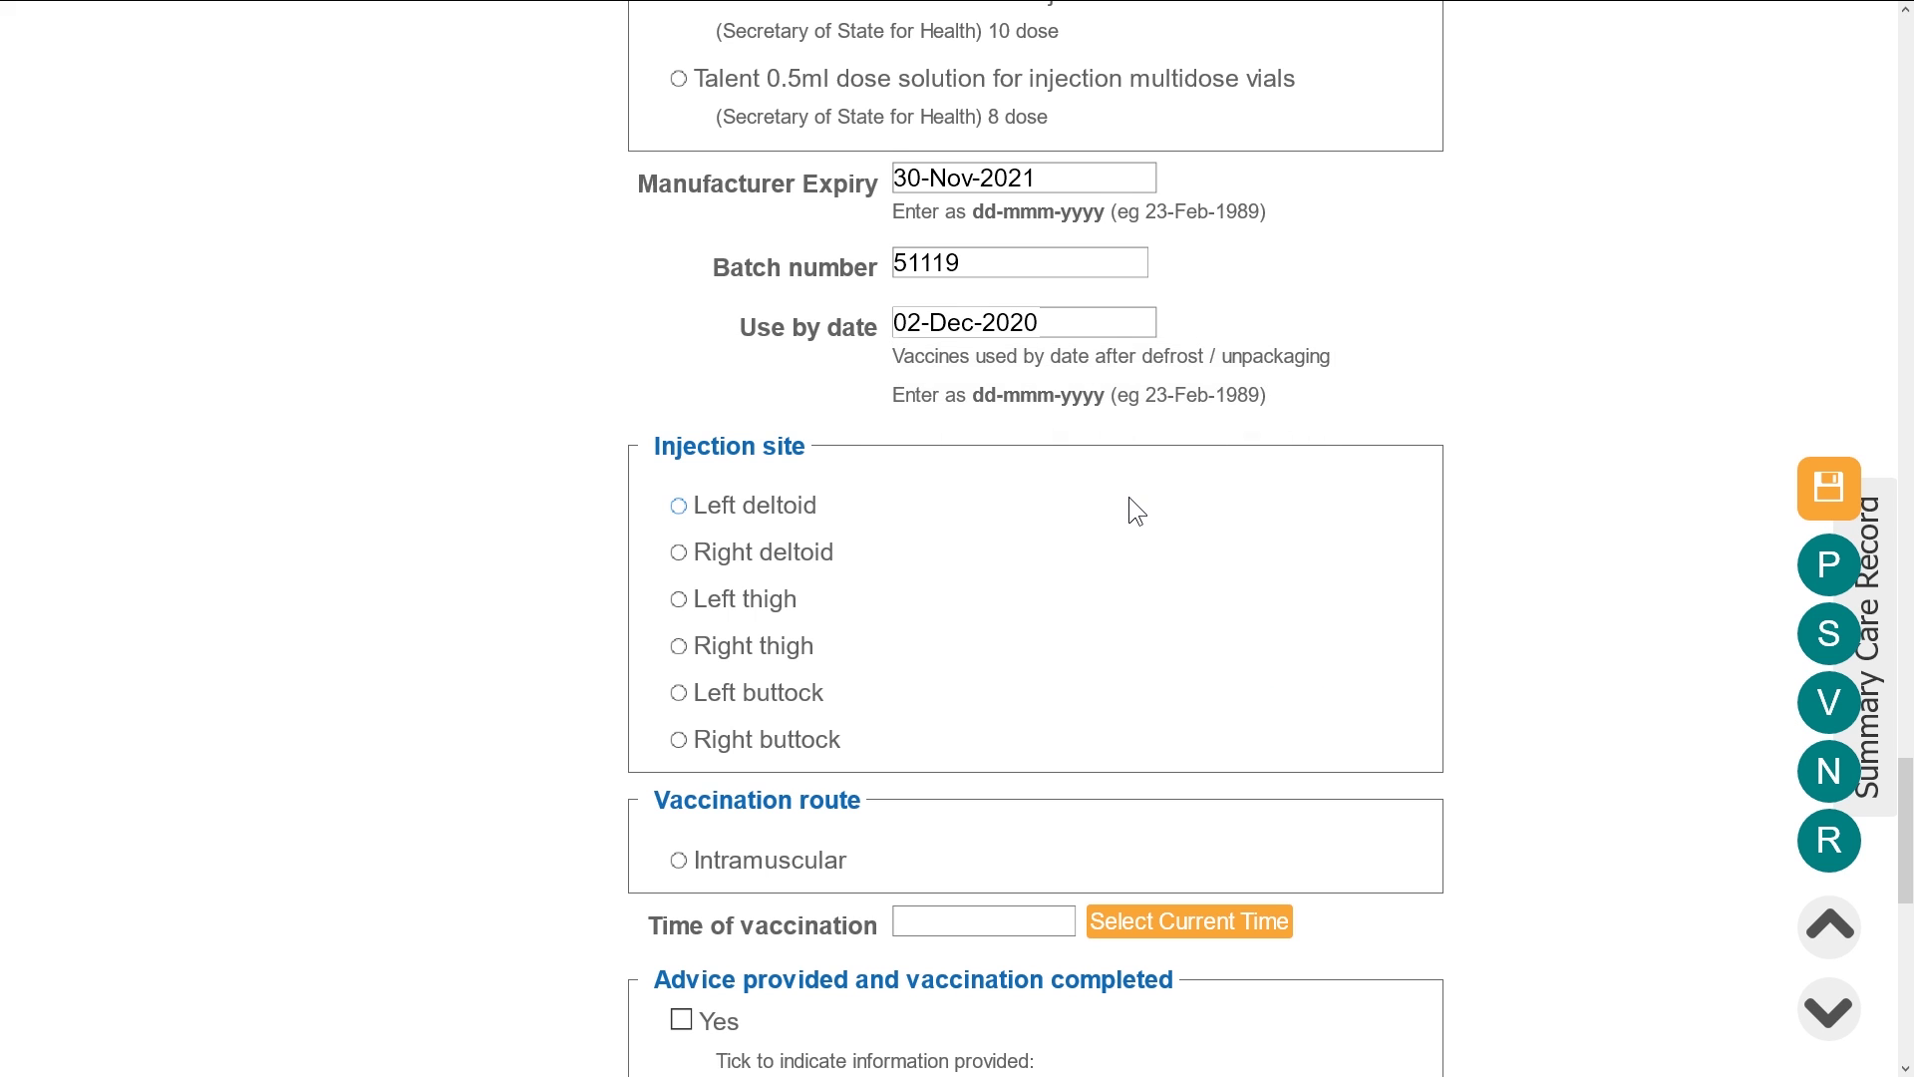
{"action": "scroll", "coordinate": [1128, 497], "scroll_direction": "down", "scroll_amount": 2}
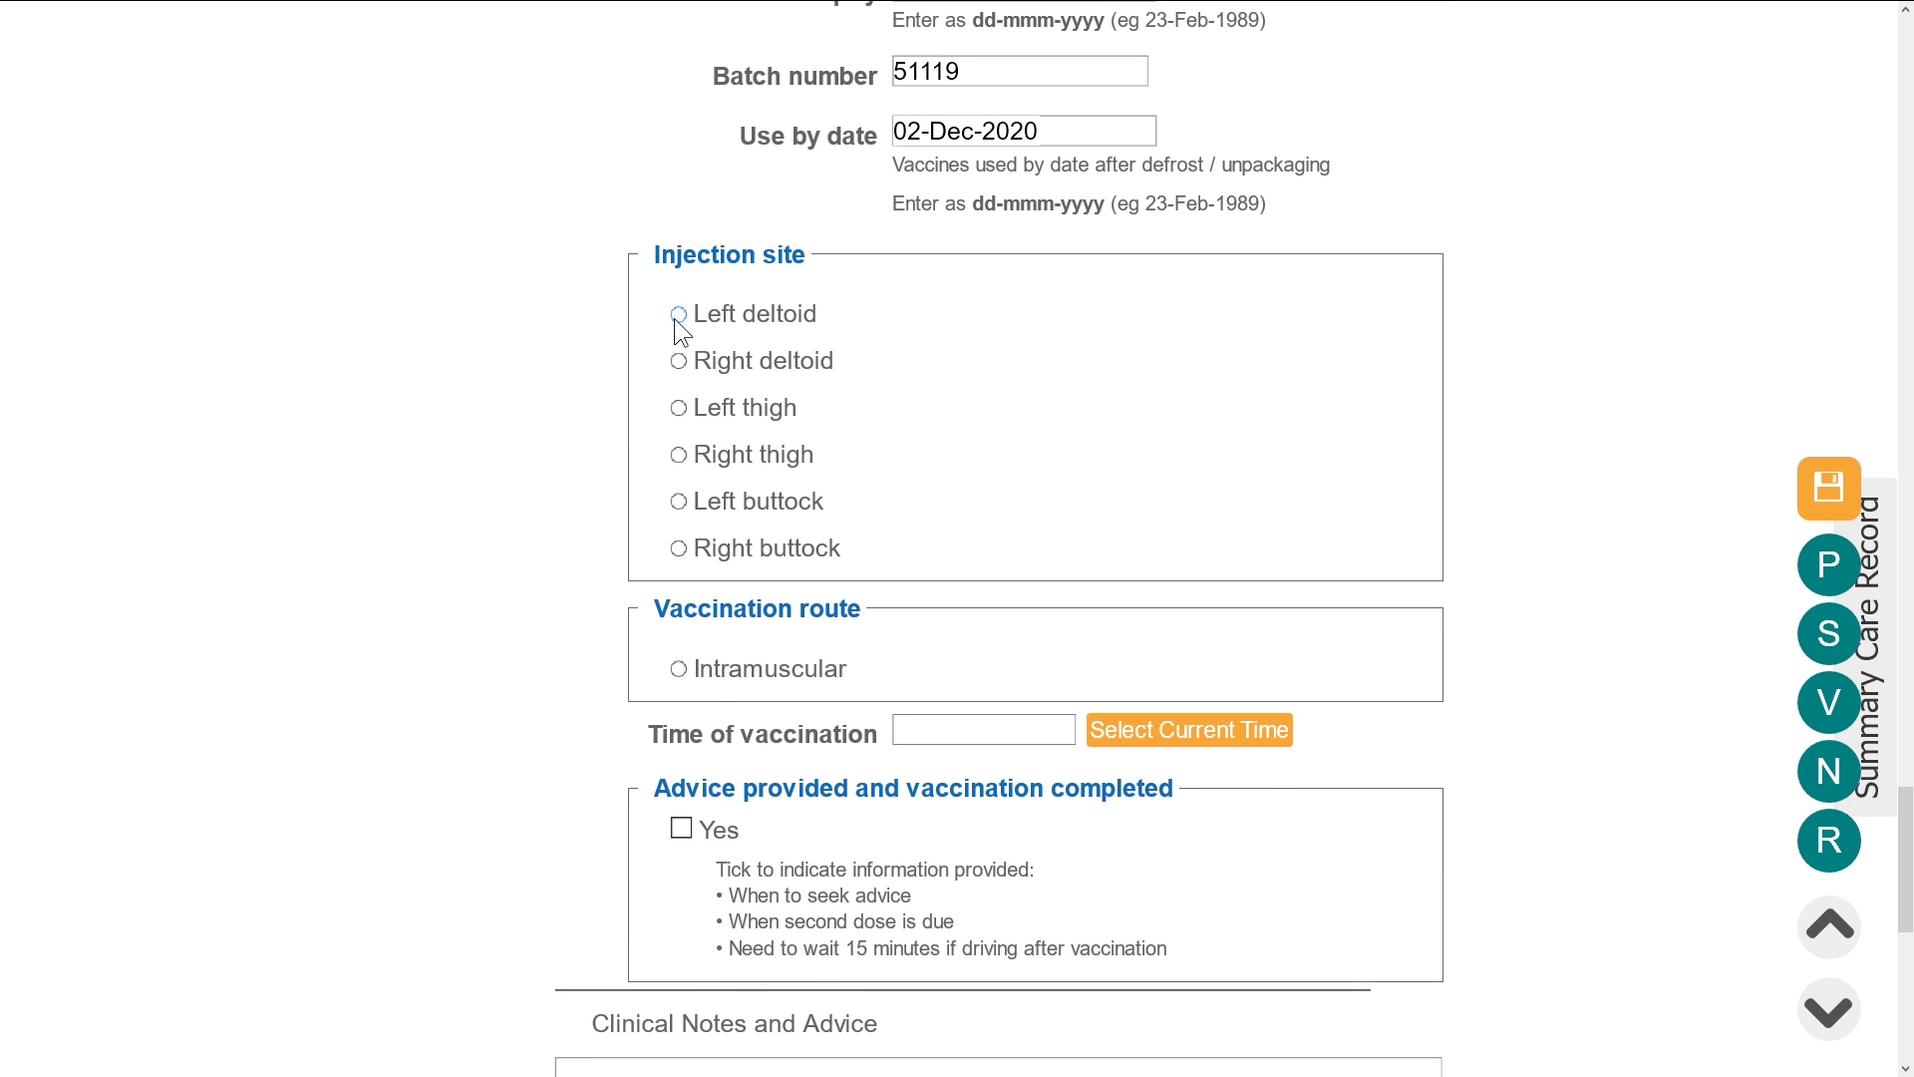
{"action": "left_click", "coordinate": [681, 408]}
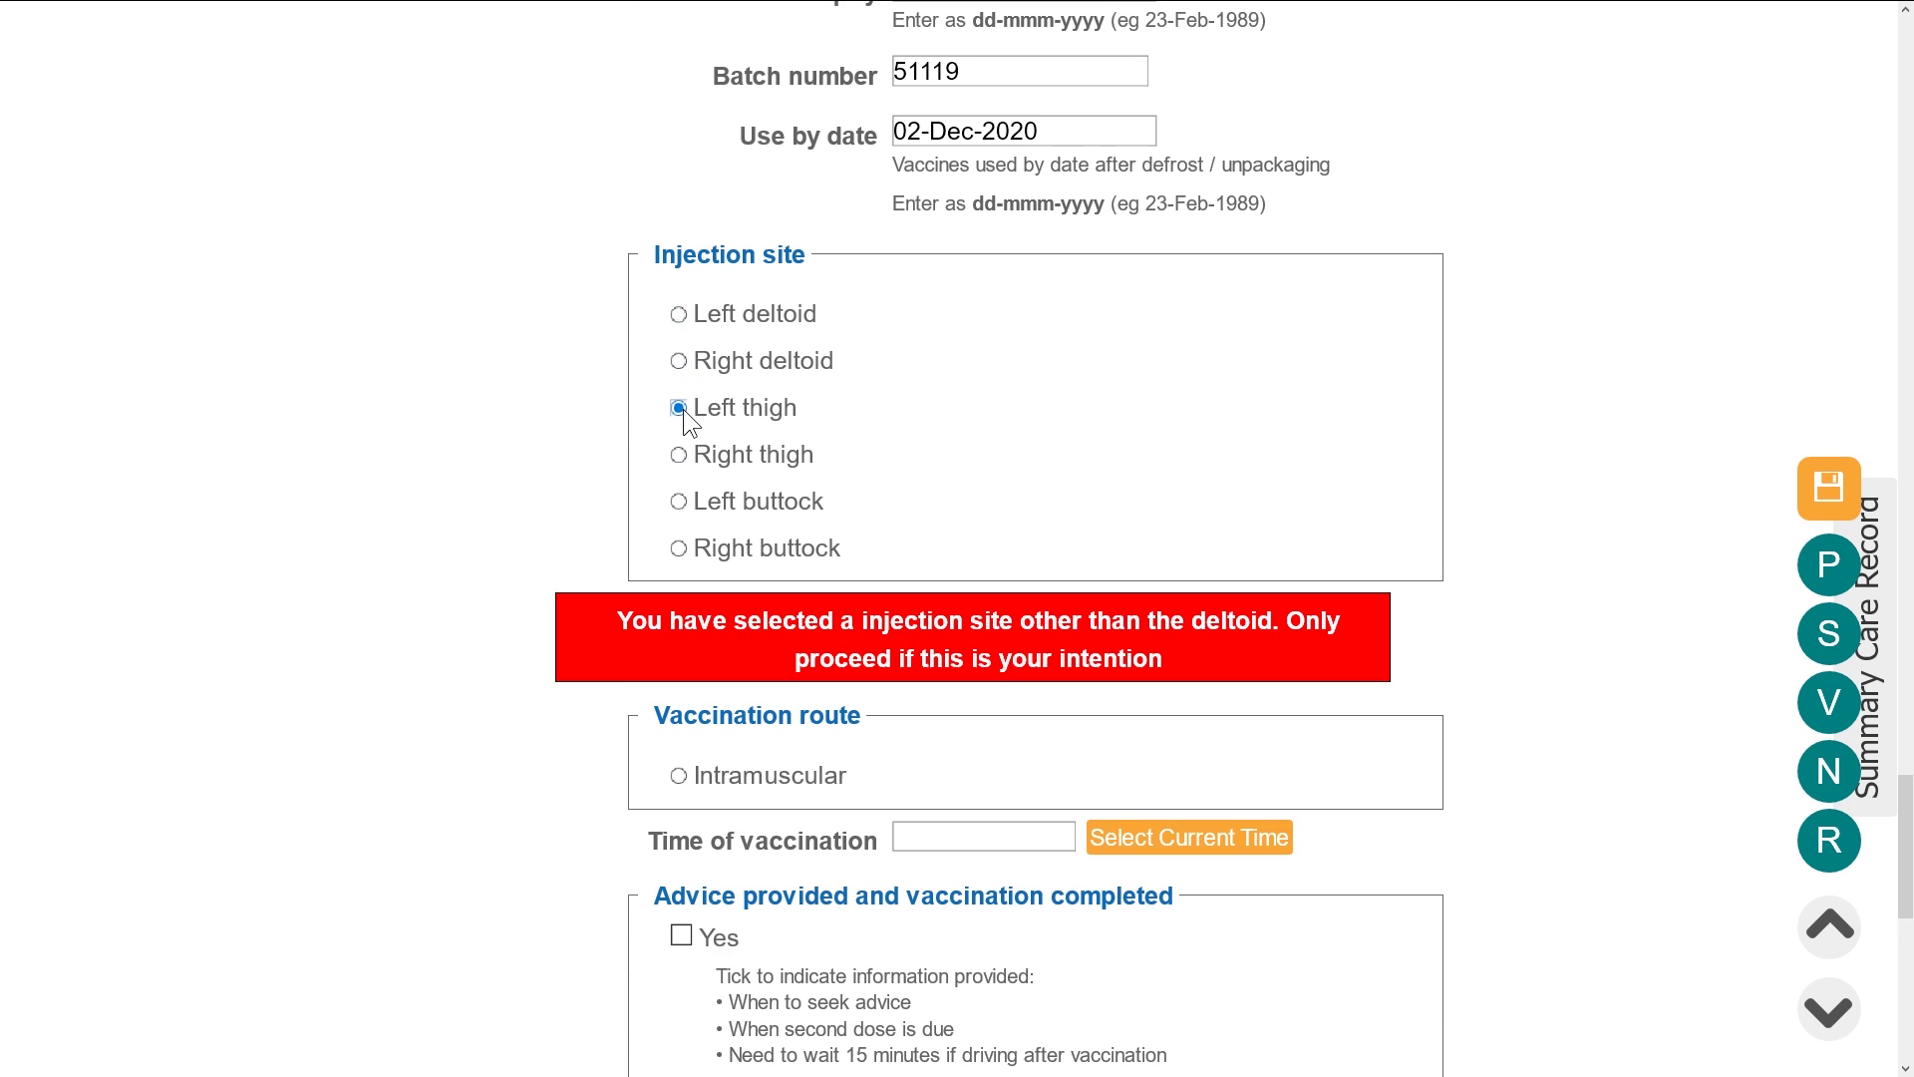
{"action": "left_click", "coordinate": [679, 315]}
{"action": "left_click", "coordinate": [680, 668]}
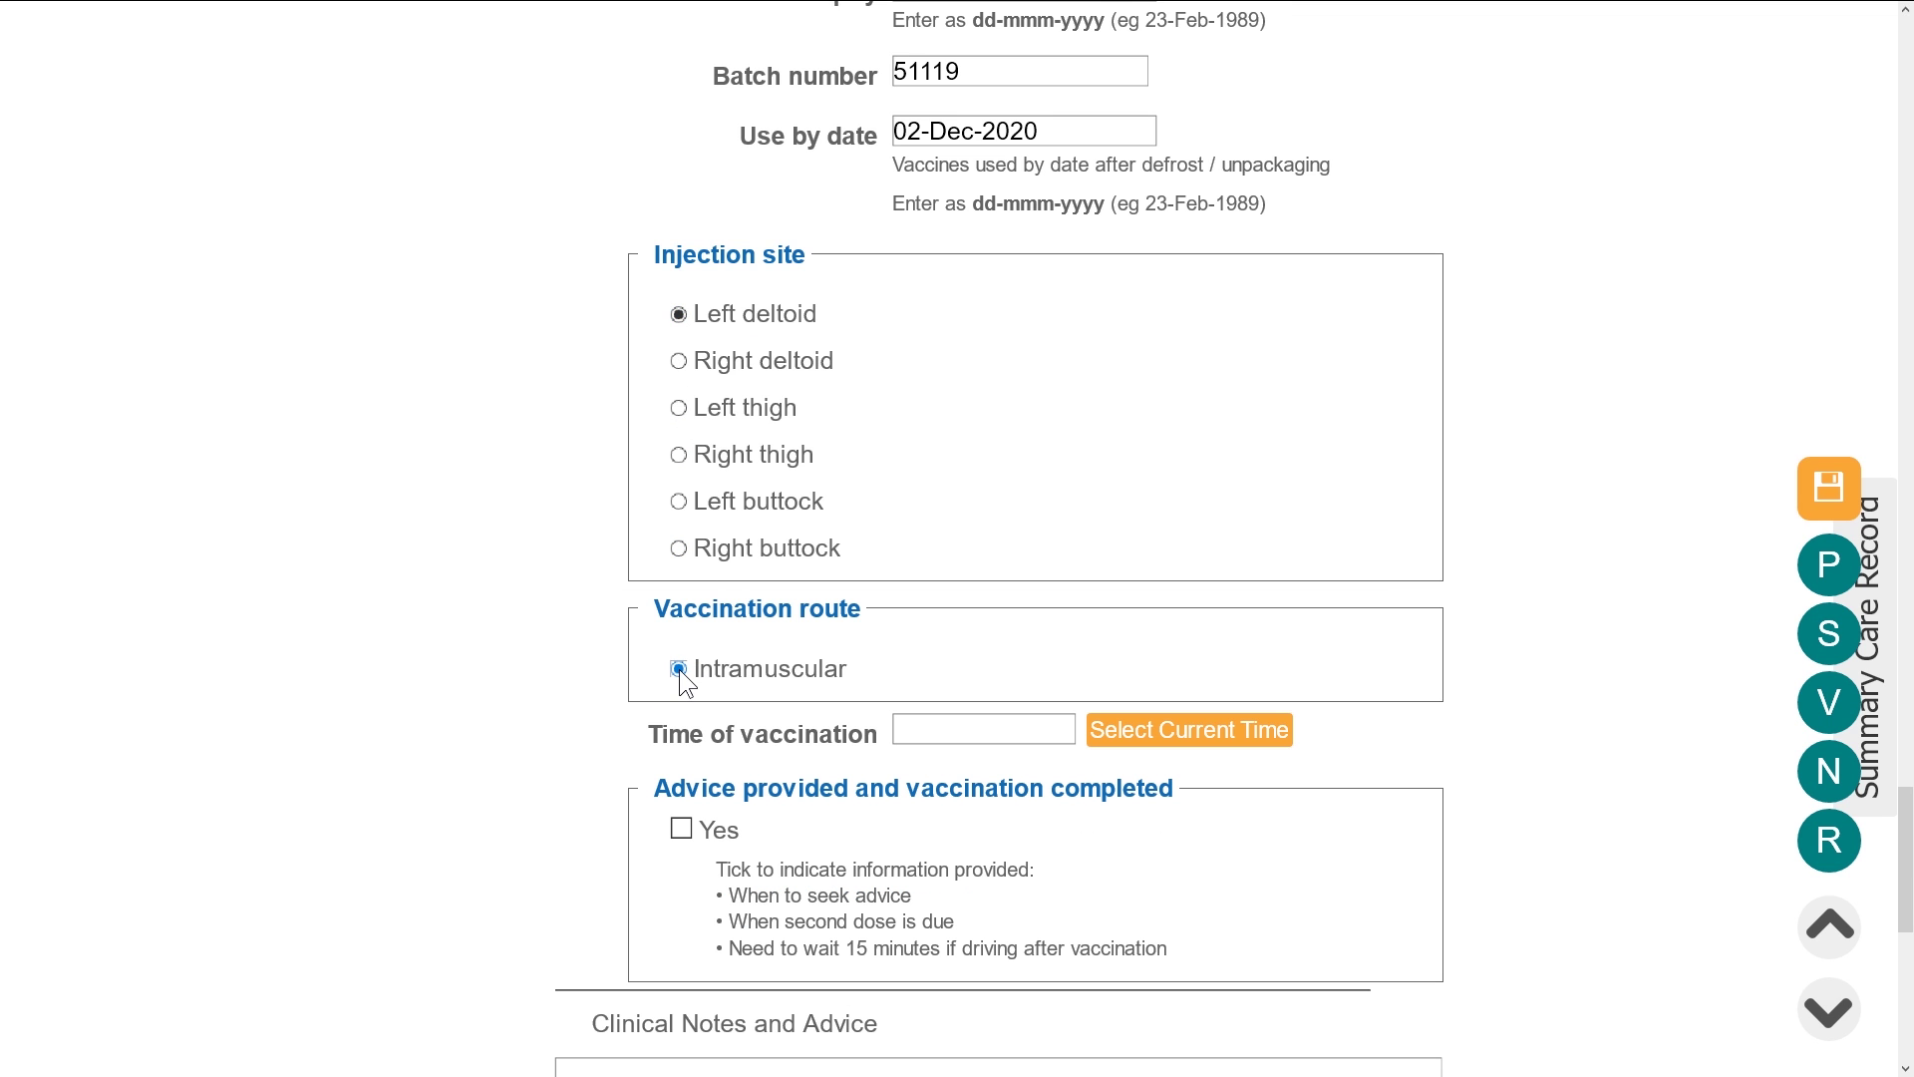
{"action": "left_click_drag", "start_coordinate": [638, 732], "coordinate": [748, 739]}
{"action": "left_click_drag", "start_coordinate": [871, 743], "coordinate": [1296, 738]}
{"action": "left_click", "coordinate": [1346, 725]}
{"action": "left_click", "coordinate": [1235, 738]}
Confirm advice given and vaccination completed, mark the provision complete, and save
{"action": "scroll", "coordinate": [1235, 738], "scroll_direction": "down", "scroll_amount": 4}
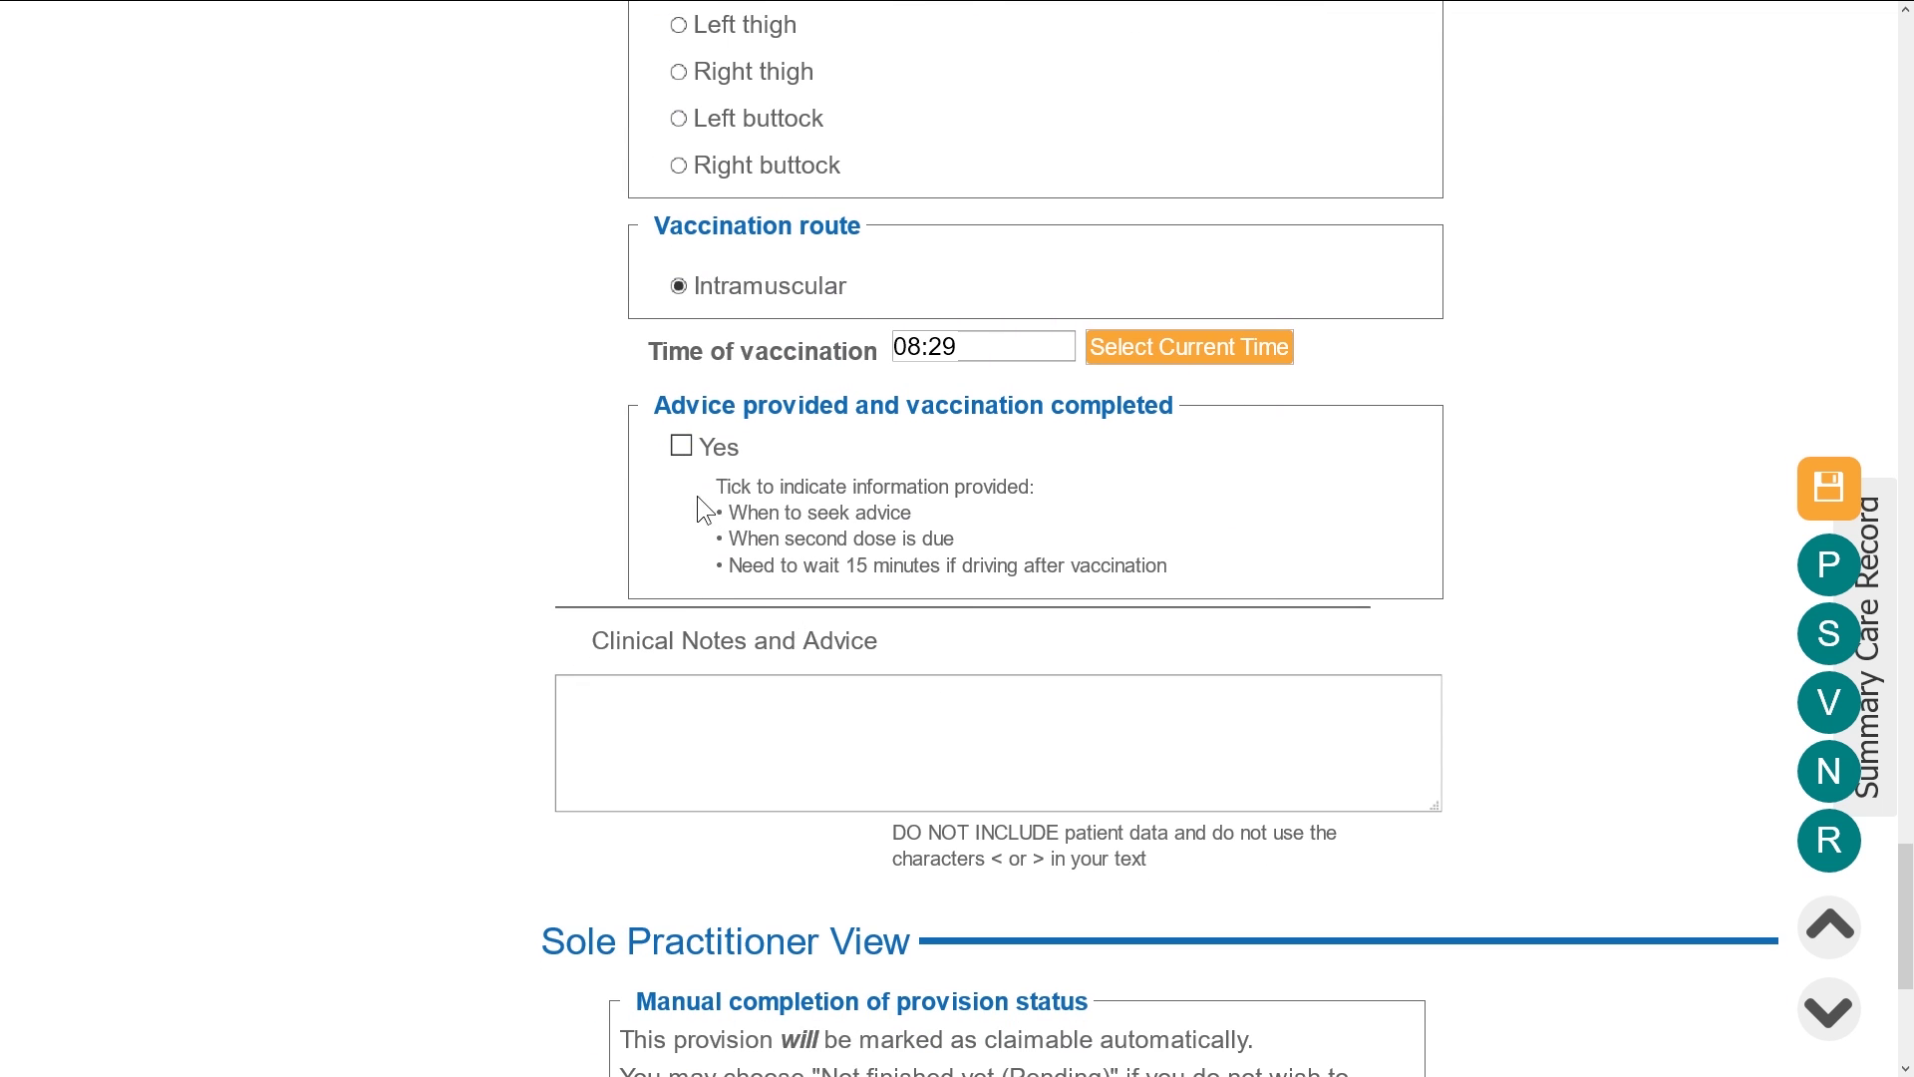
{"action": "left_click", "coordinate": [680, 446]}
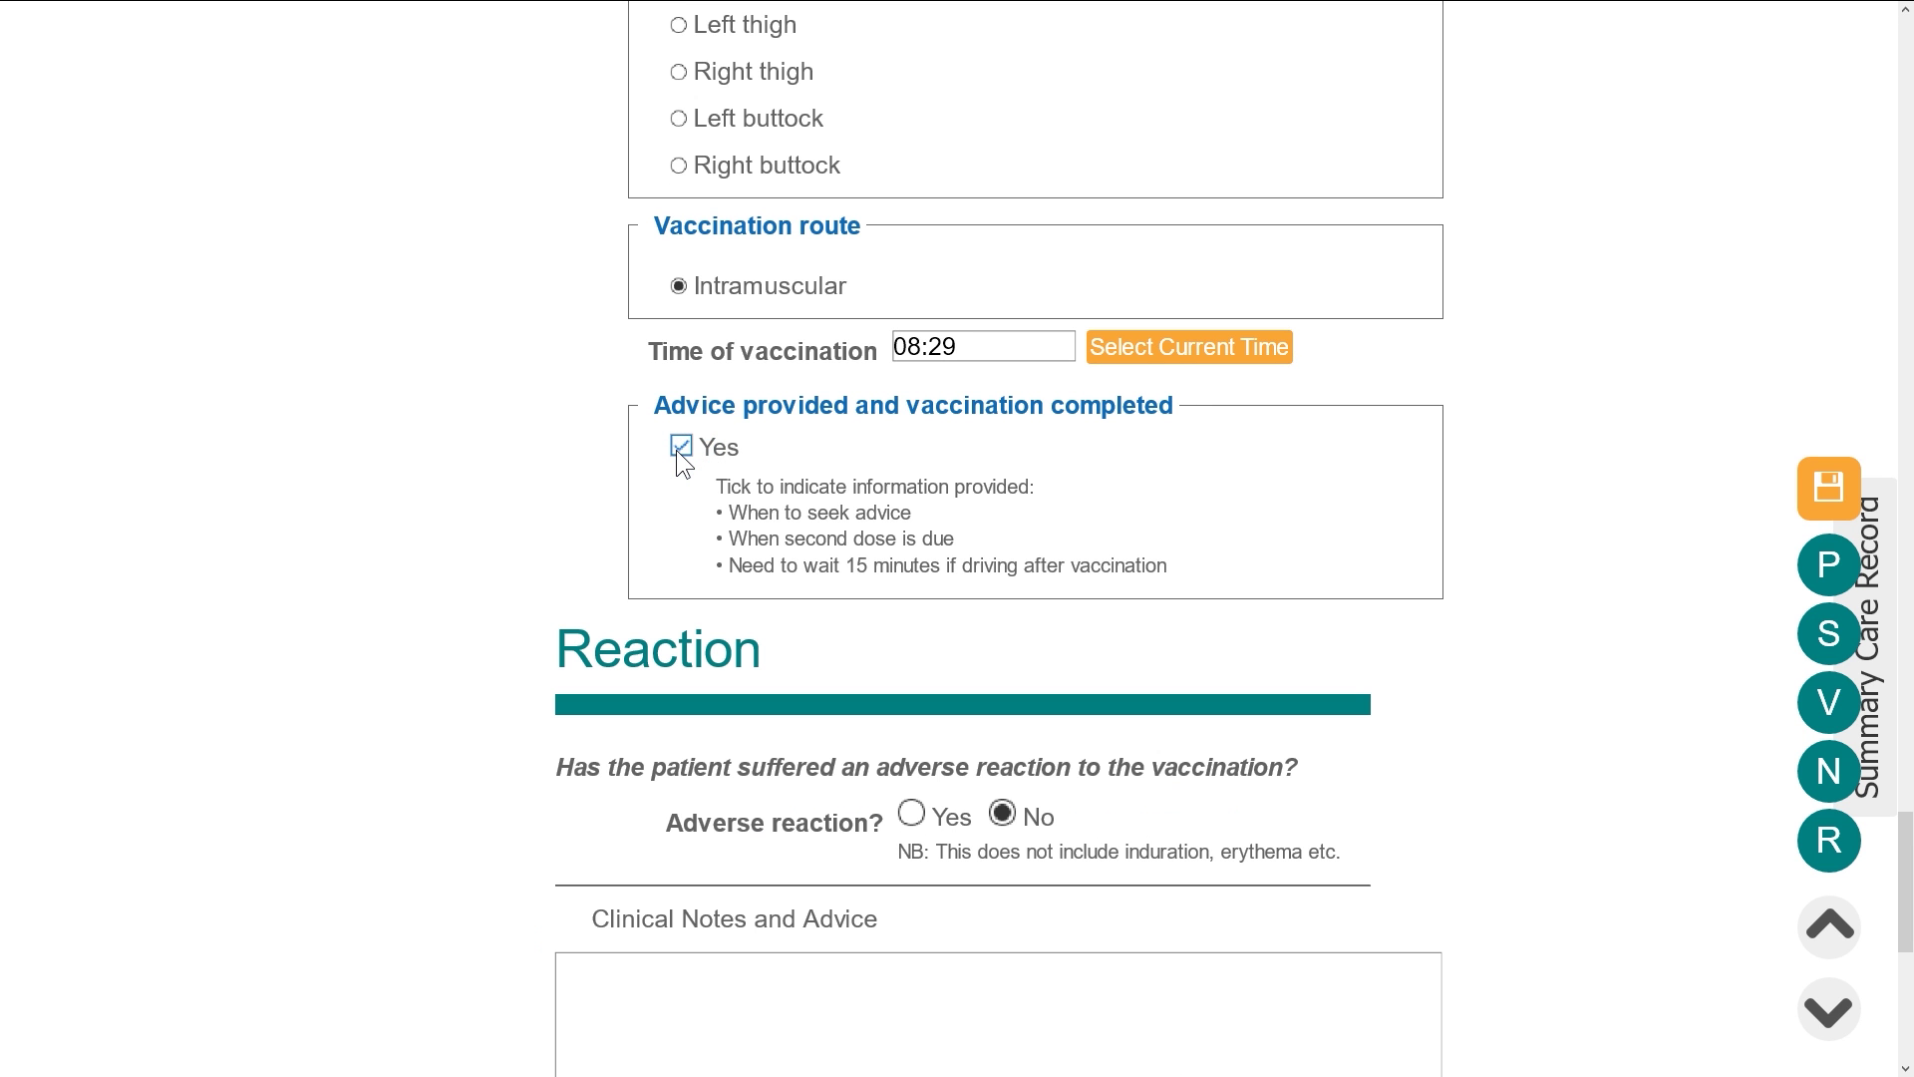
{"action": "scroll", "coordinate": [676, 451], "scroll_direction": "down", "scroll_amount": 4}
{"action": "left_click_drag", "start_coordinate": [662, 457], "coordinate": [778, 455]}
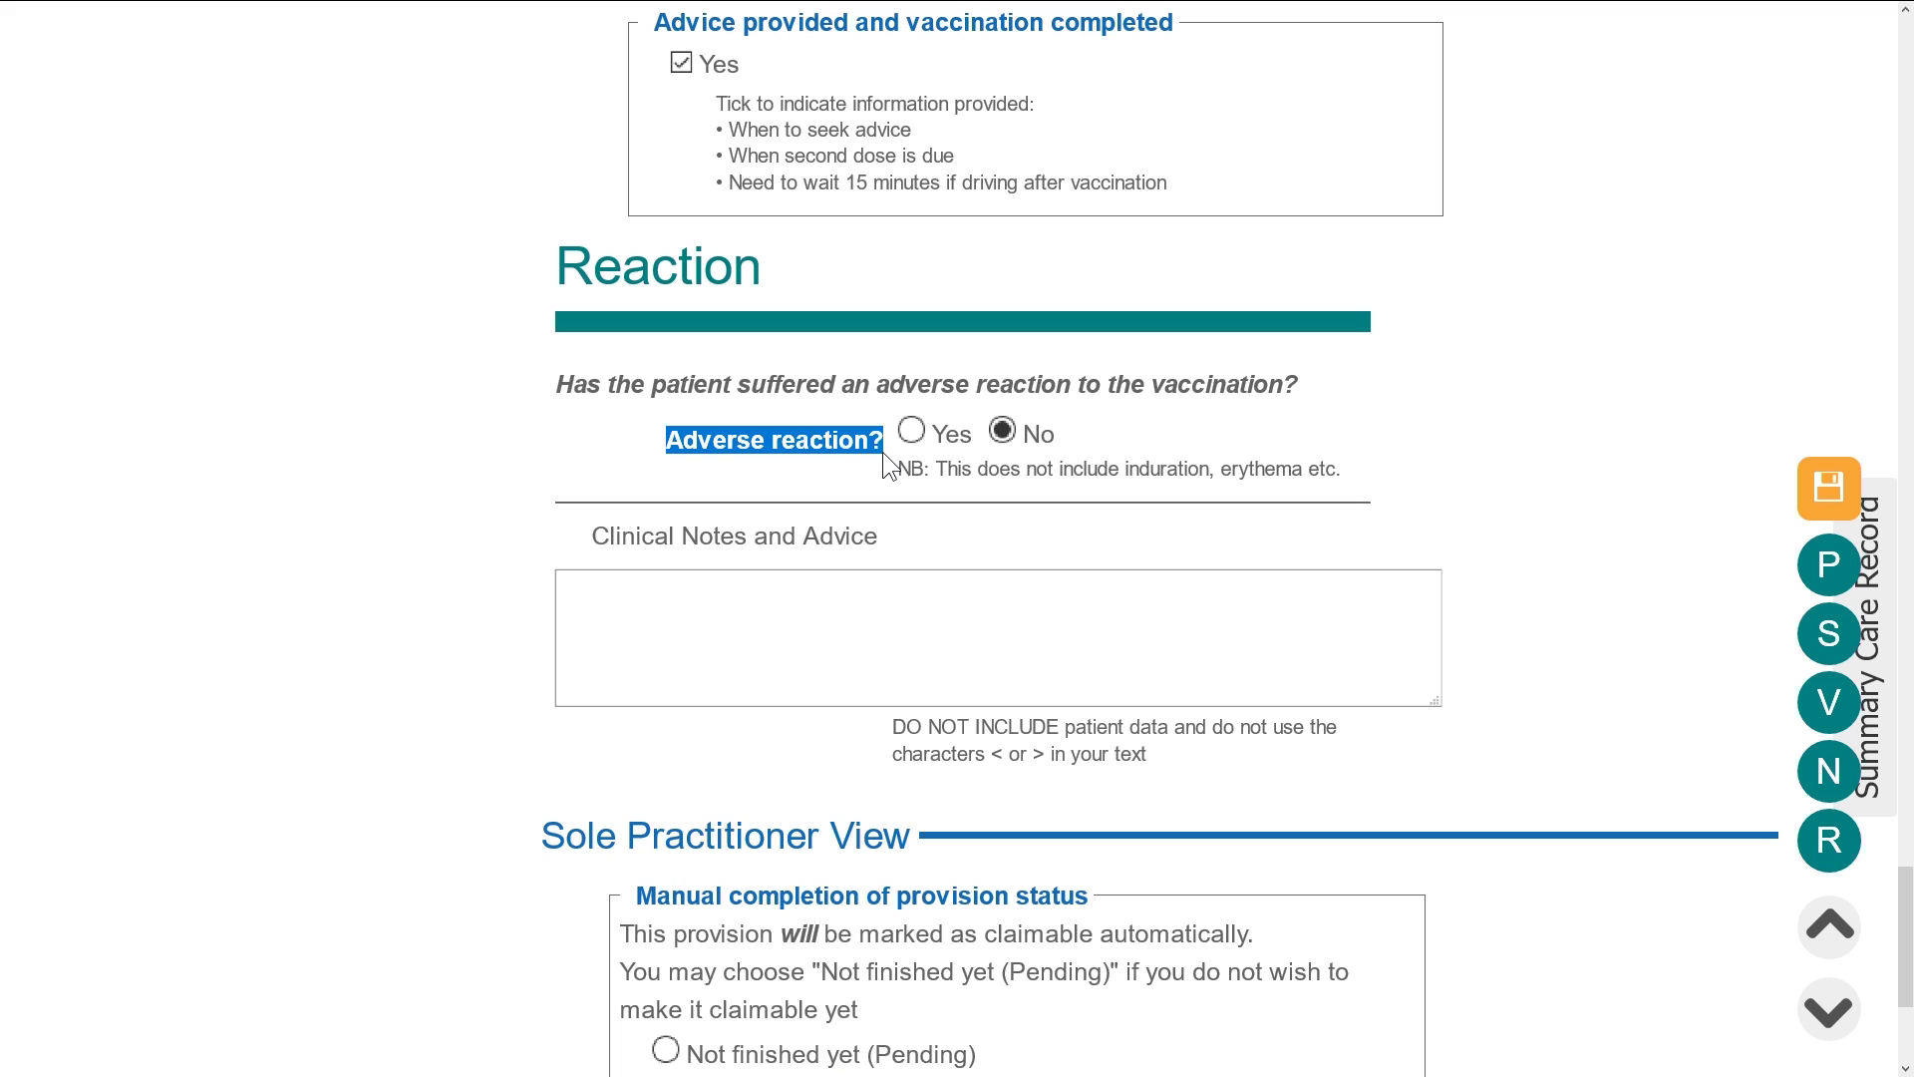
{"action": "scroll", "coordinate": [1516, 488], "scroll_direction": "down", "scroll_amount": 4}
{"action": "left_click", "coordinate": [797, 736]}
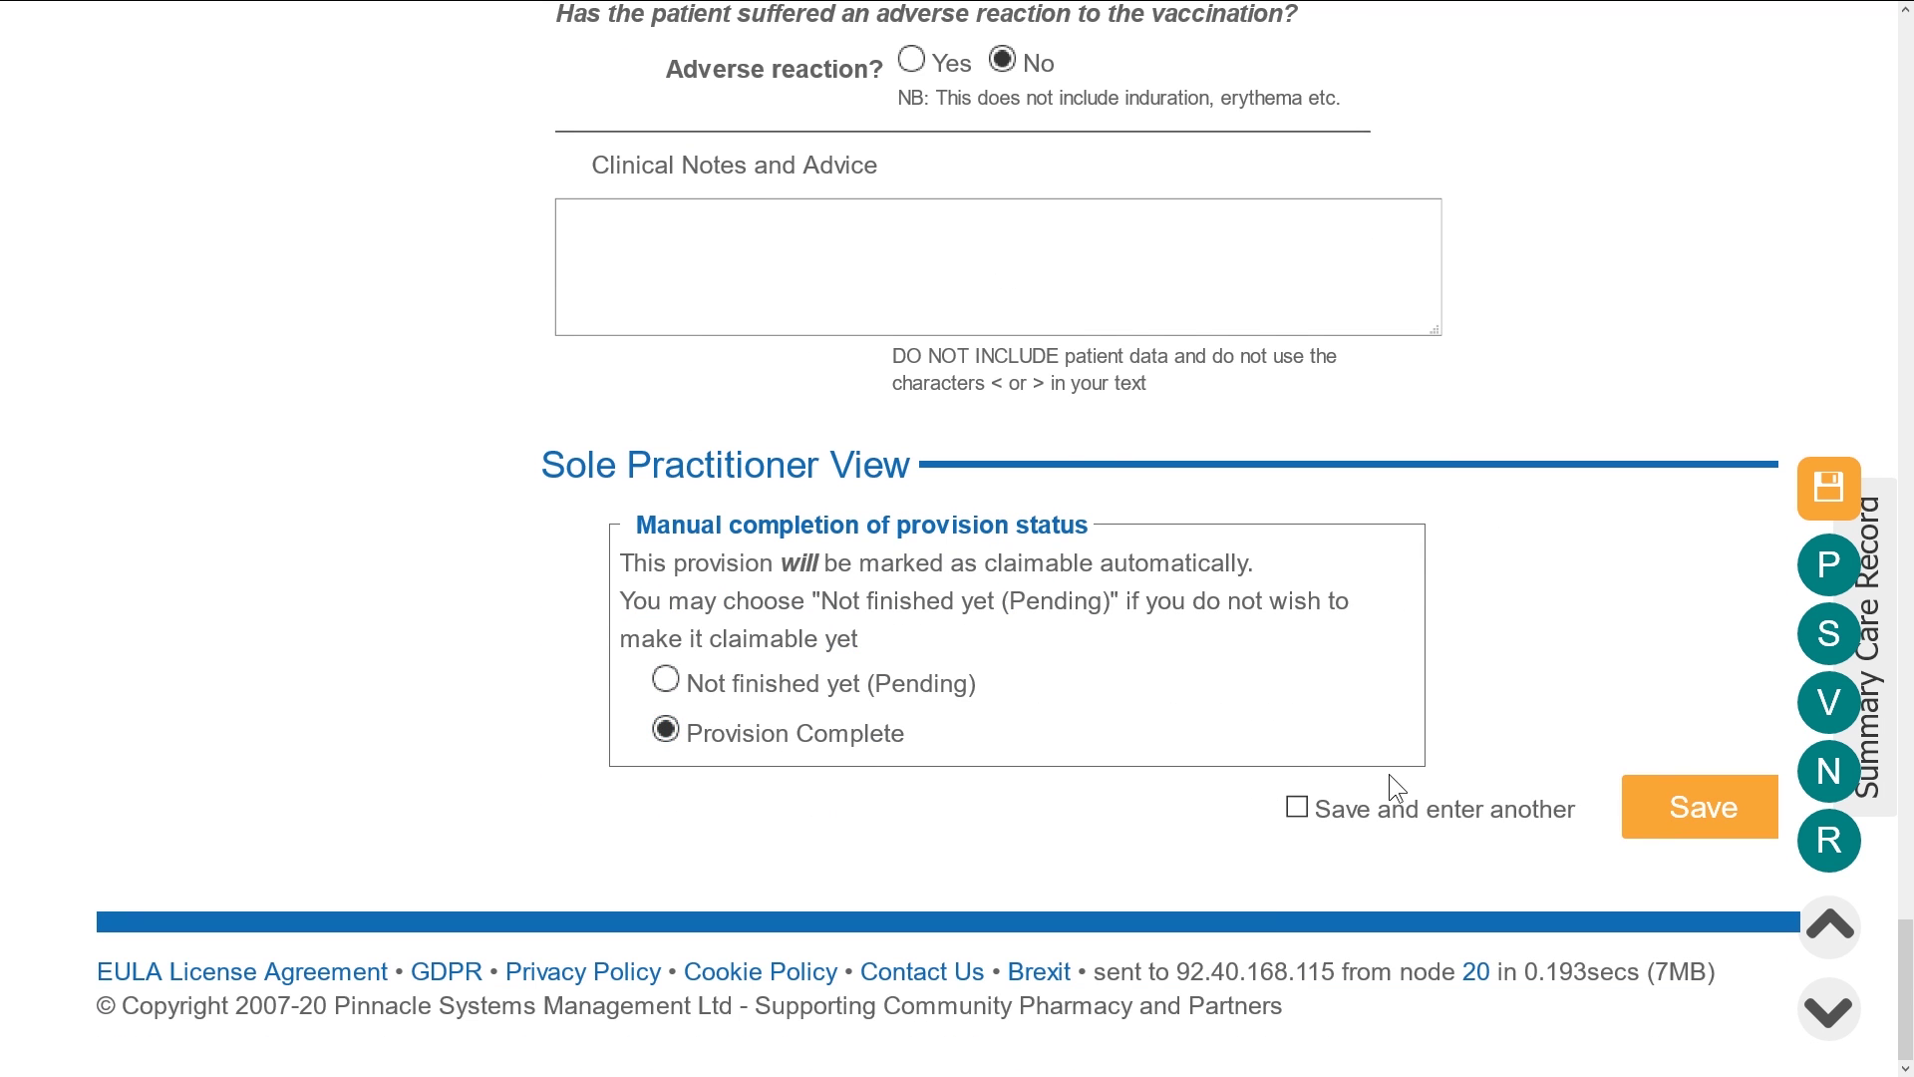
{"action": "left_click", "coordinate": [1654, 825]}
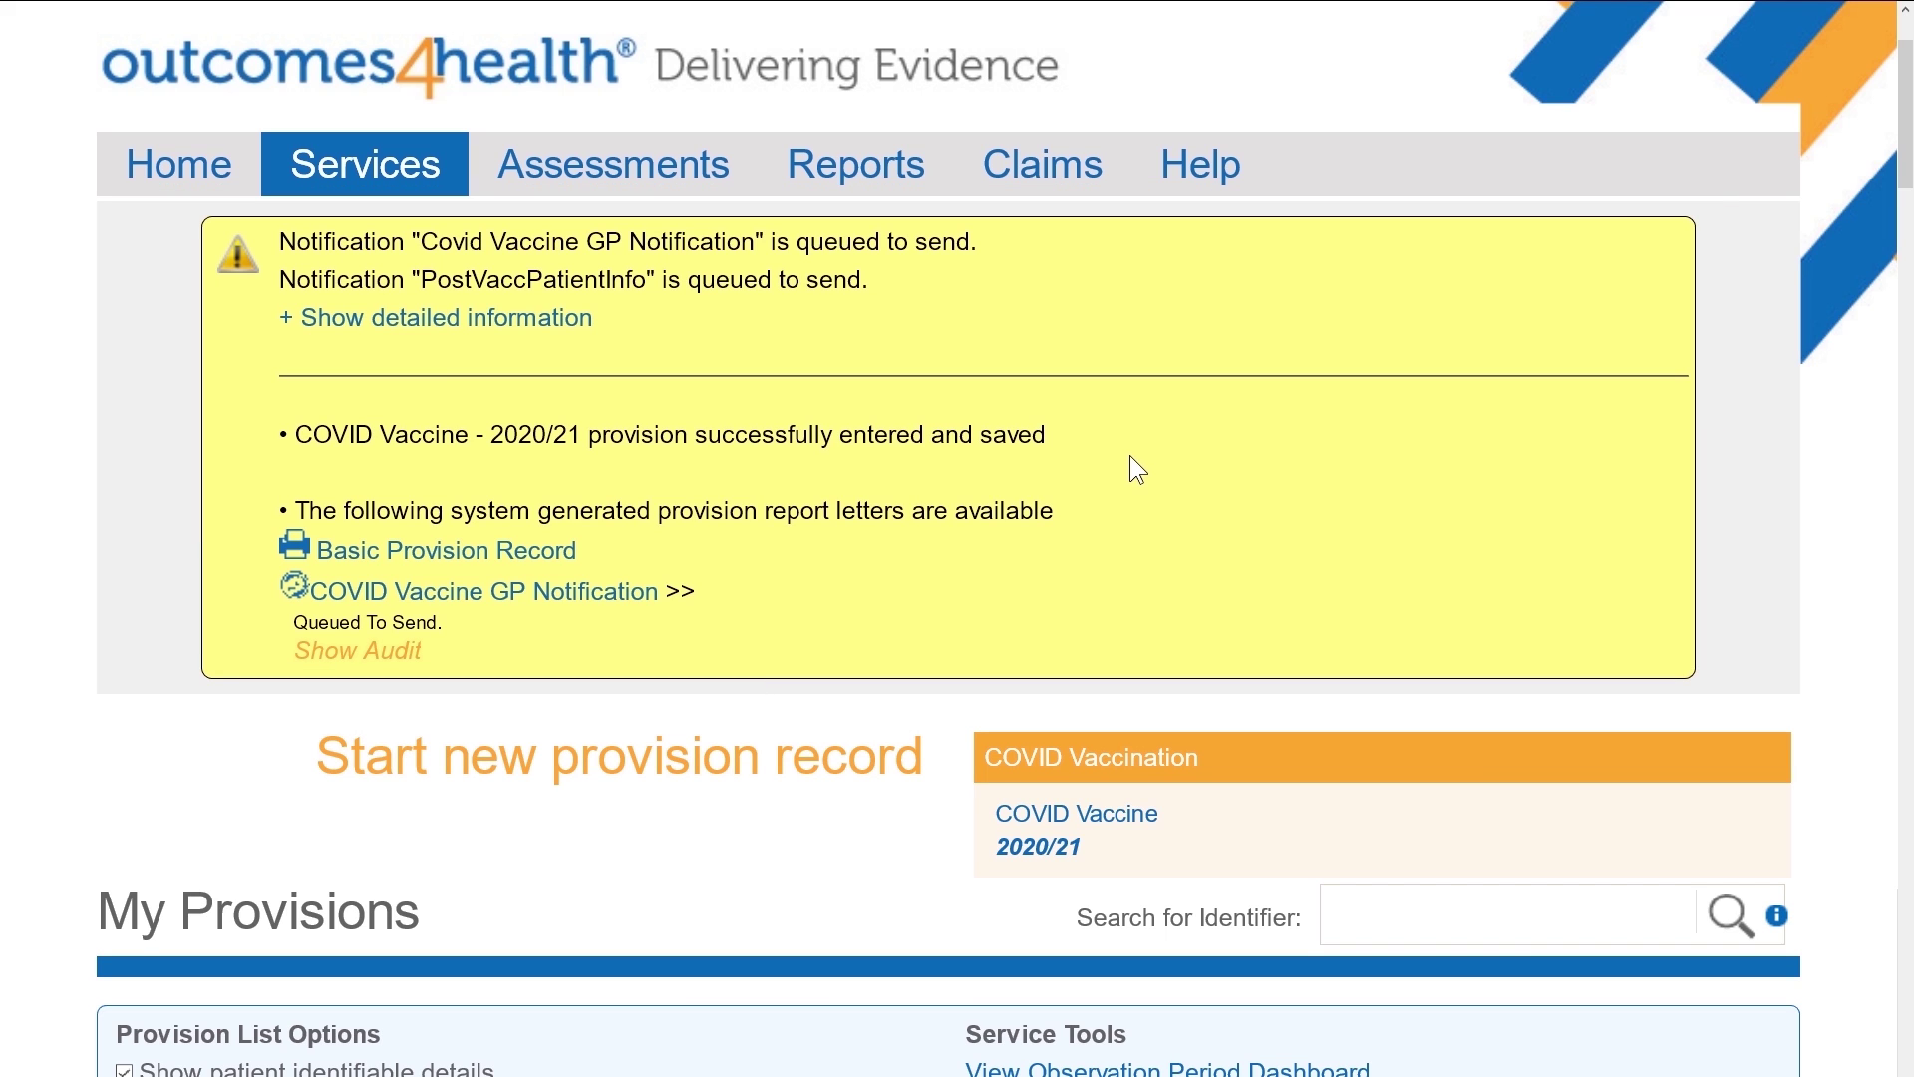
Highlight the COVID Vaccine GP Notification and PostVaccPatientInfo lines in the save confirmation
{"action": "left_click_drag", "start_coordinate": [710, 594], "coordinate": [273, 579]}
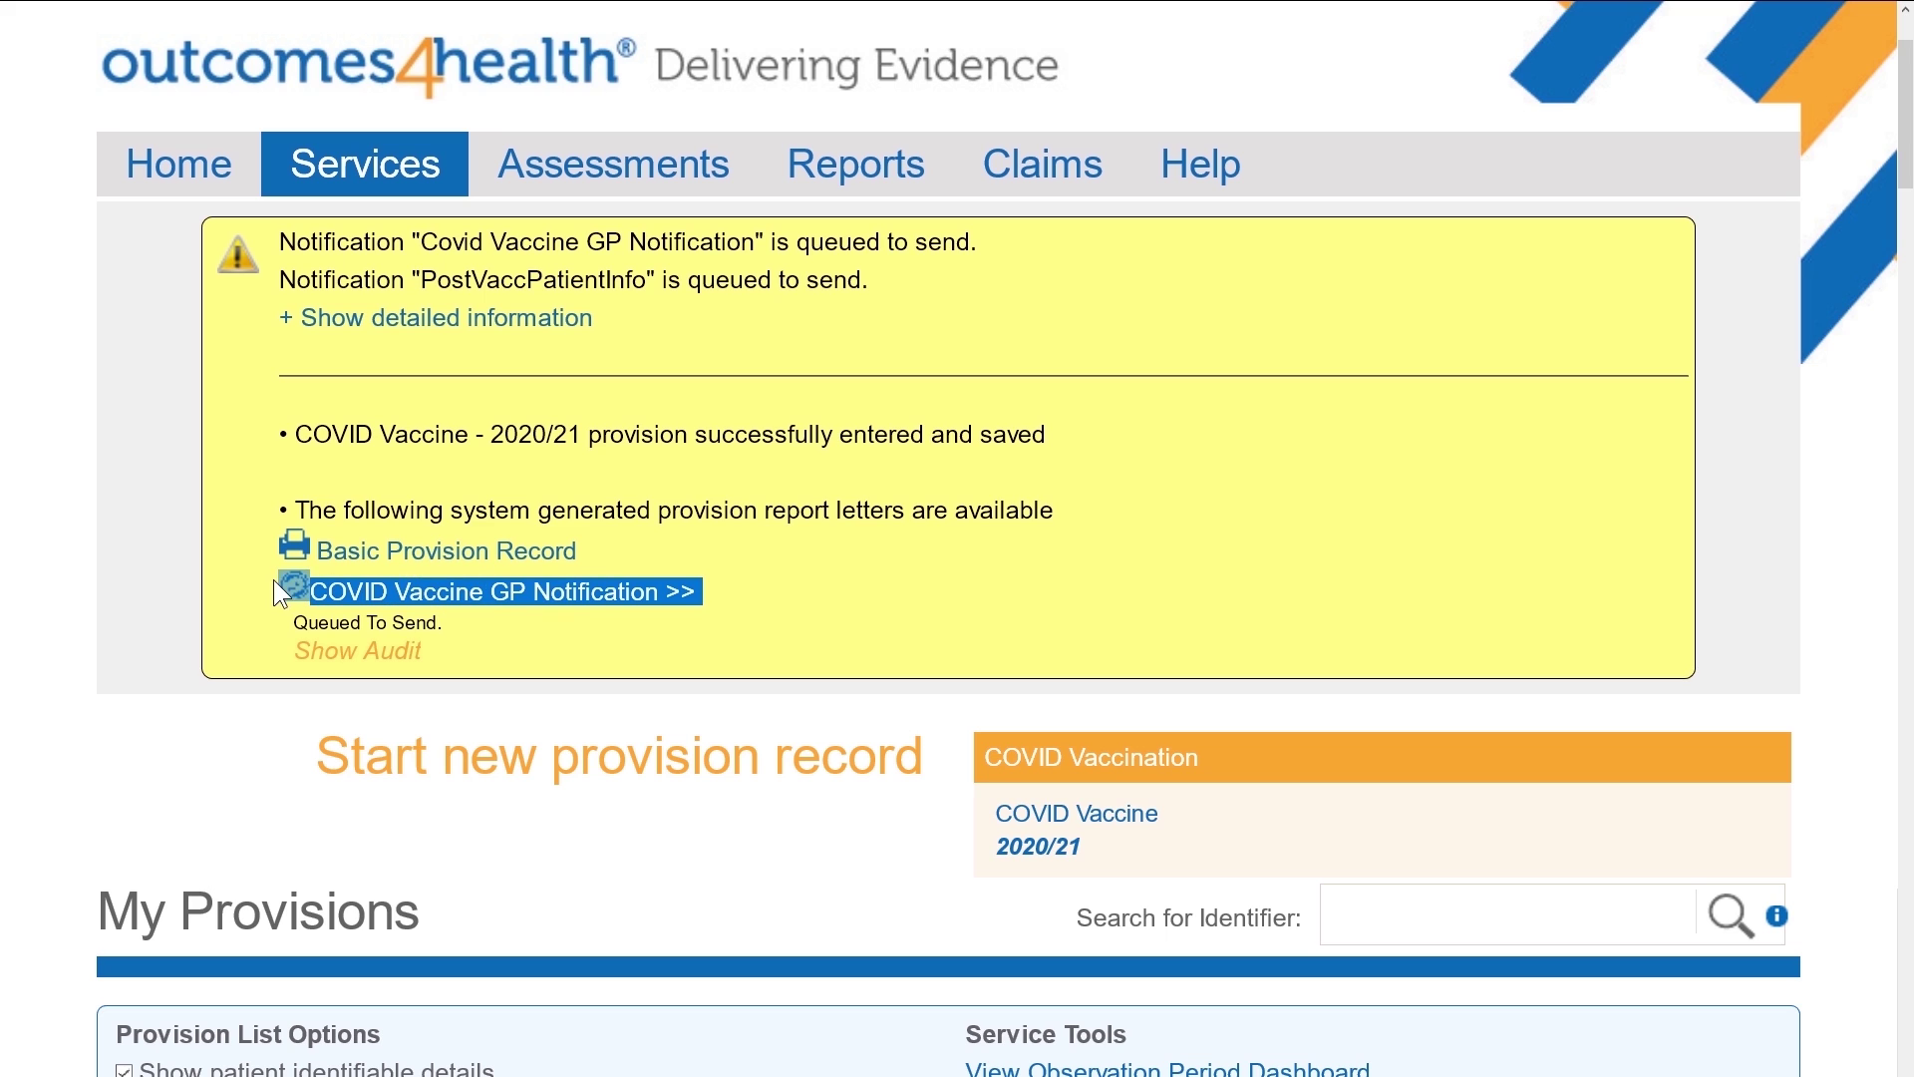
{"action": "left_click", "coordinate": [1056, 592]}
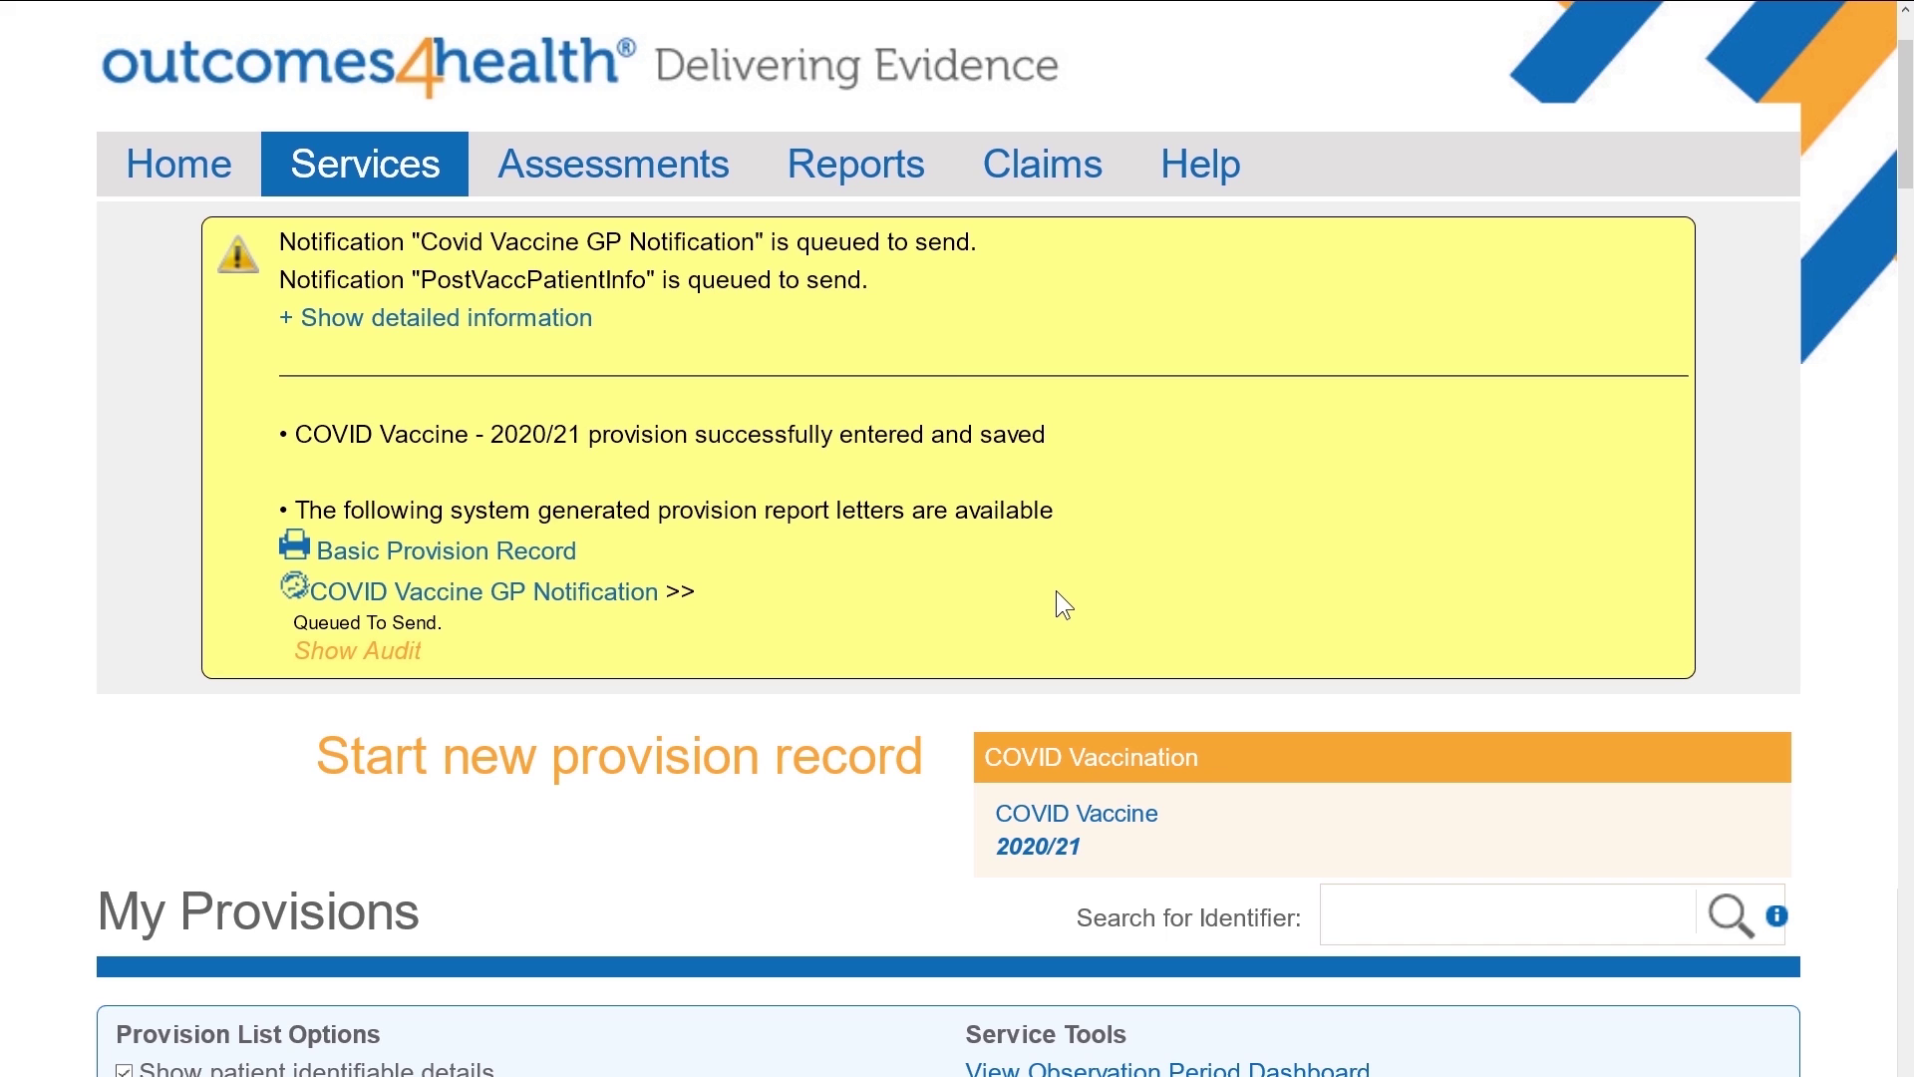
{"action": "left_click_drag", "start_coordinate": [878, 279], "coordinate": [285, 280]}
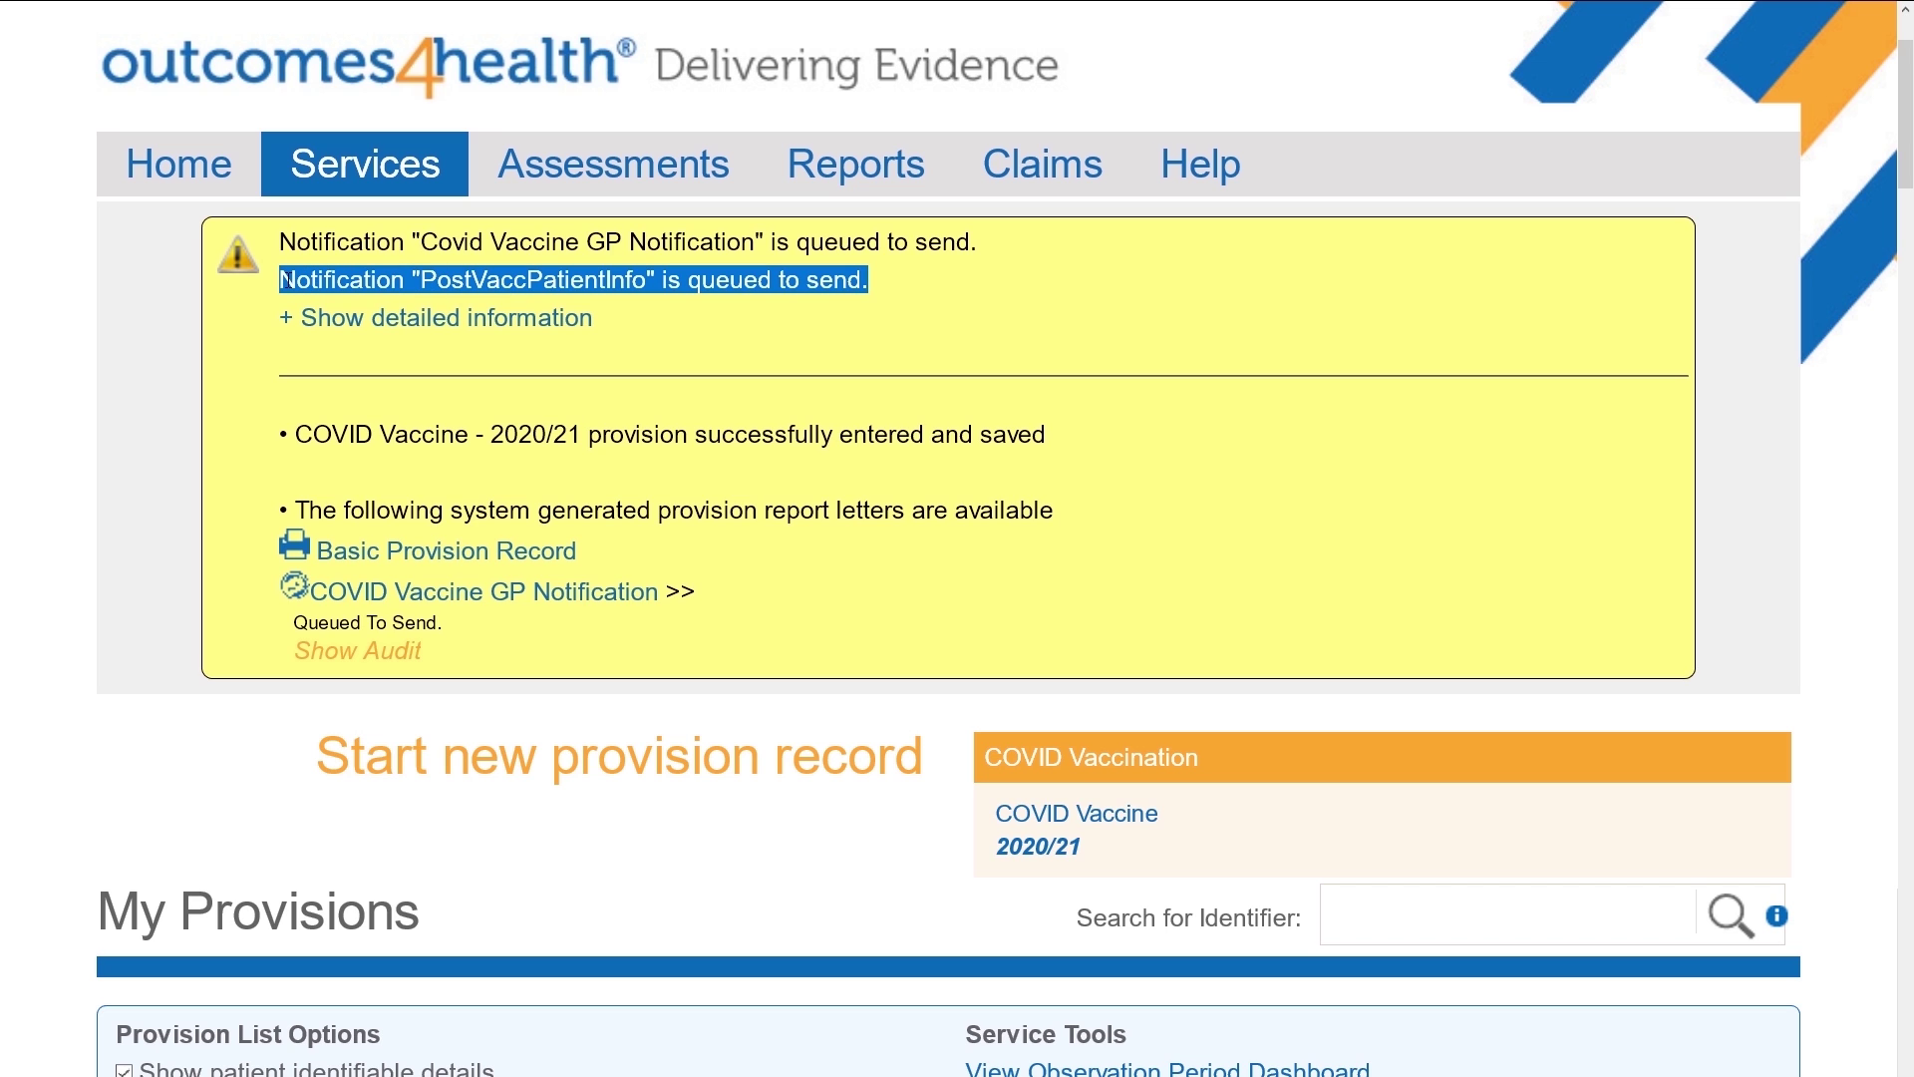
{"action": "left_click", "coordinate": [1292, 314]}
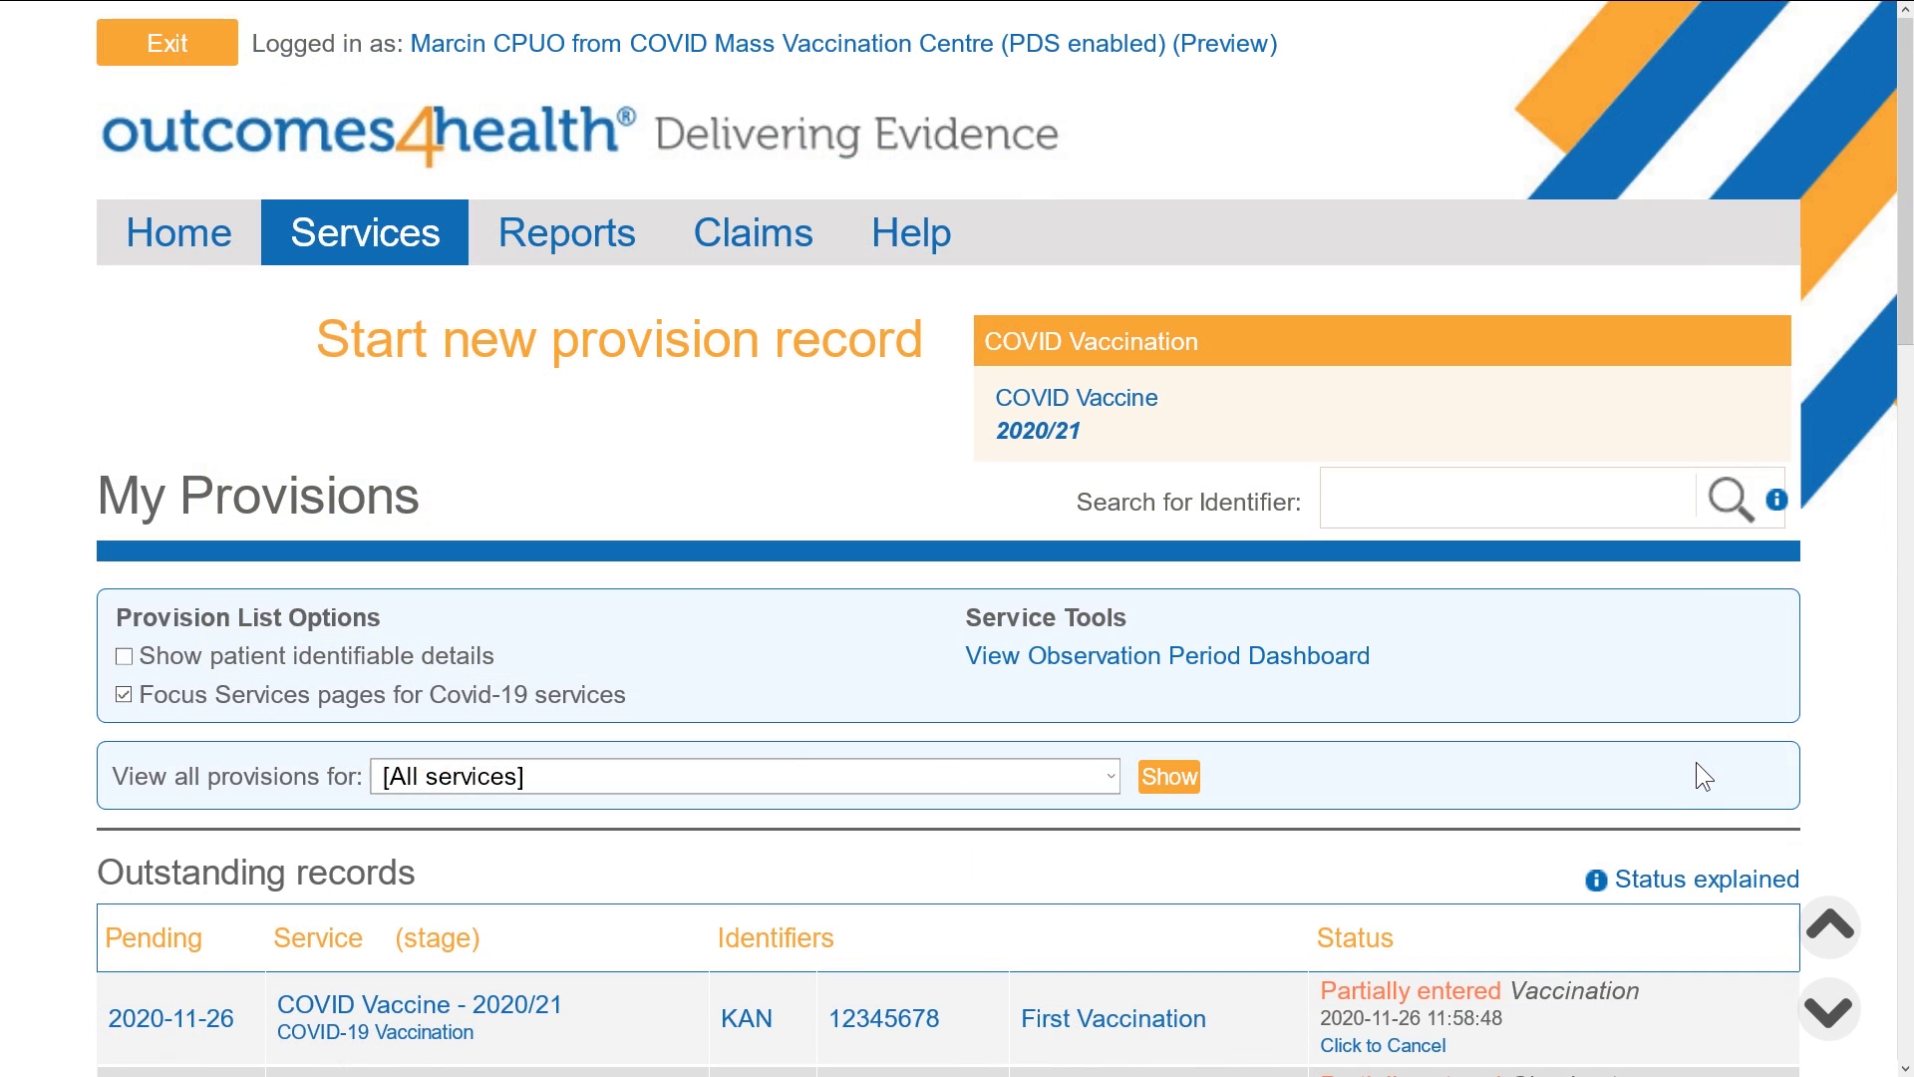
Turn on Show patient identifiable details in the lists and confirm Yes
{"action": "scroll", "coordinate": [1697, 758], "scroll_direction": "down", "scroll_amount": 10}
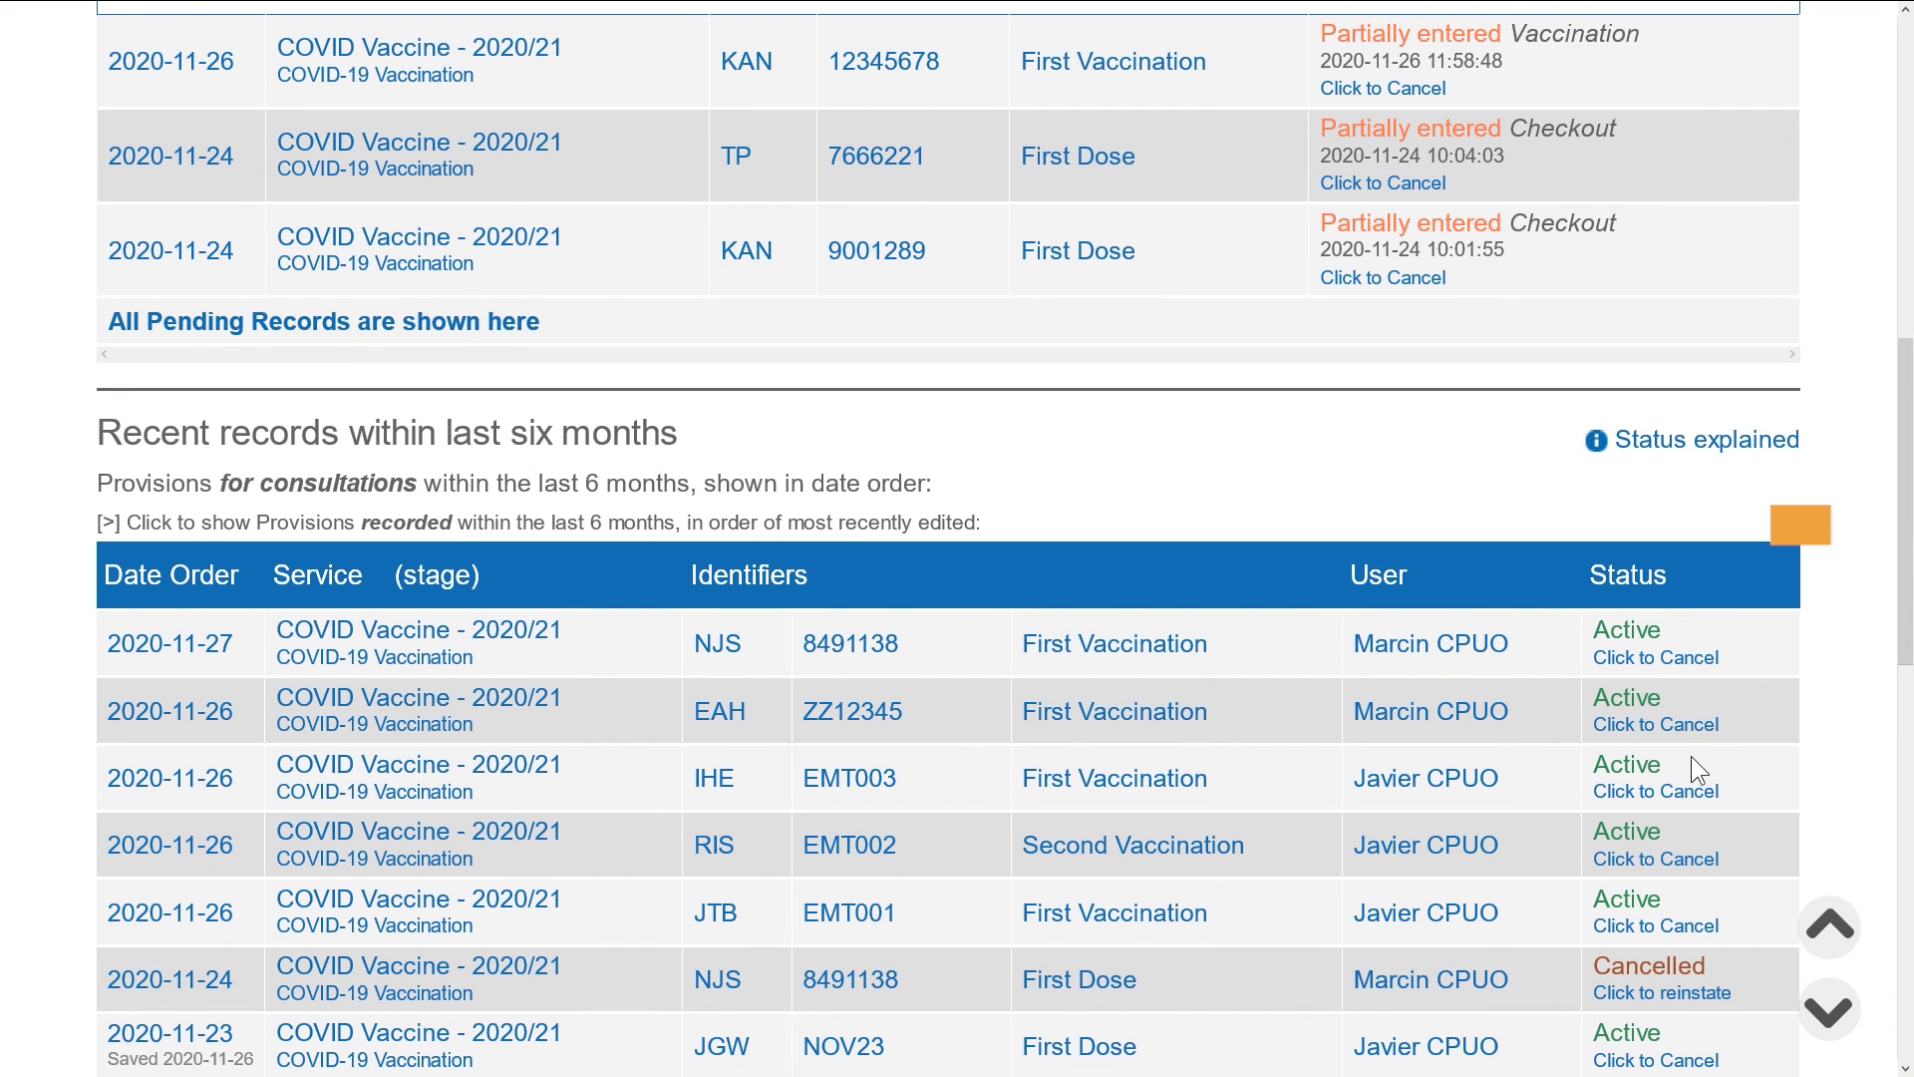
{"action": "scroll", "coordinate": [1641, 750], "scroll_direction": "up", "scroll_amount": 8}
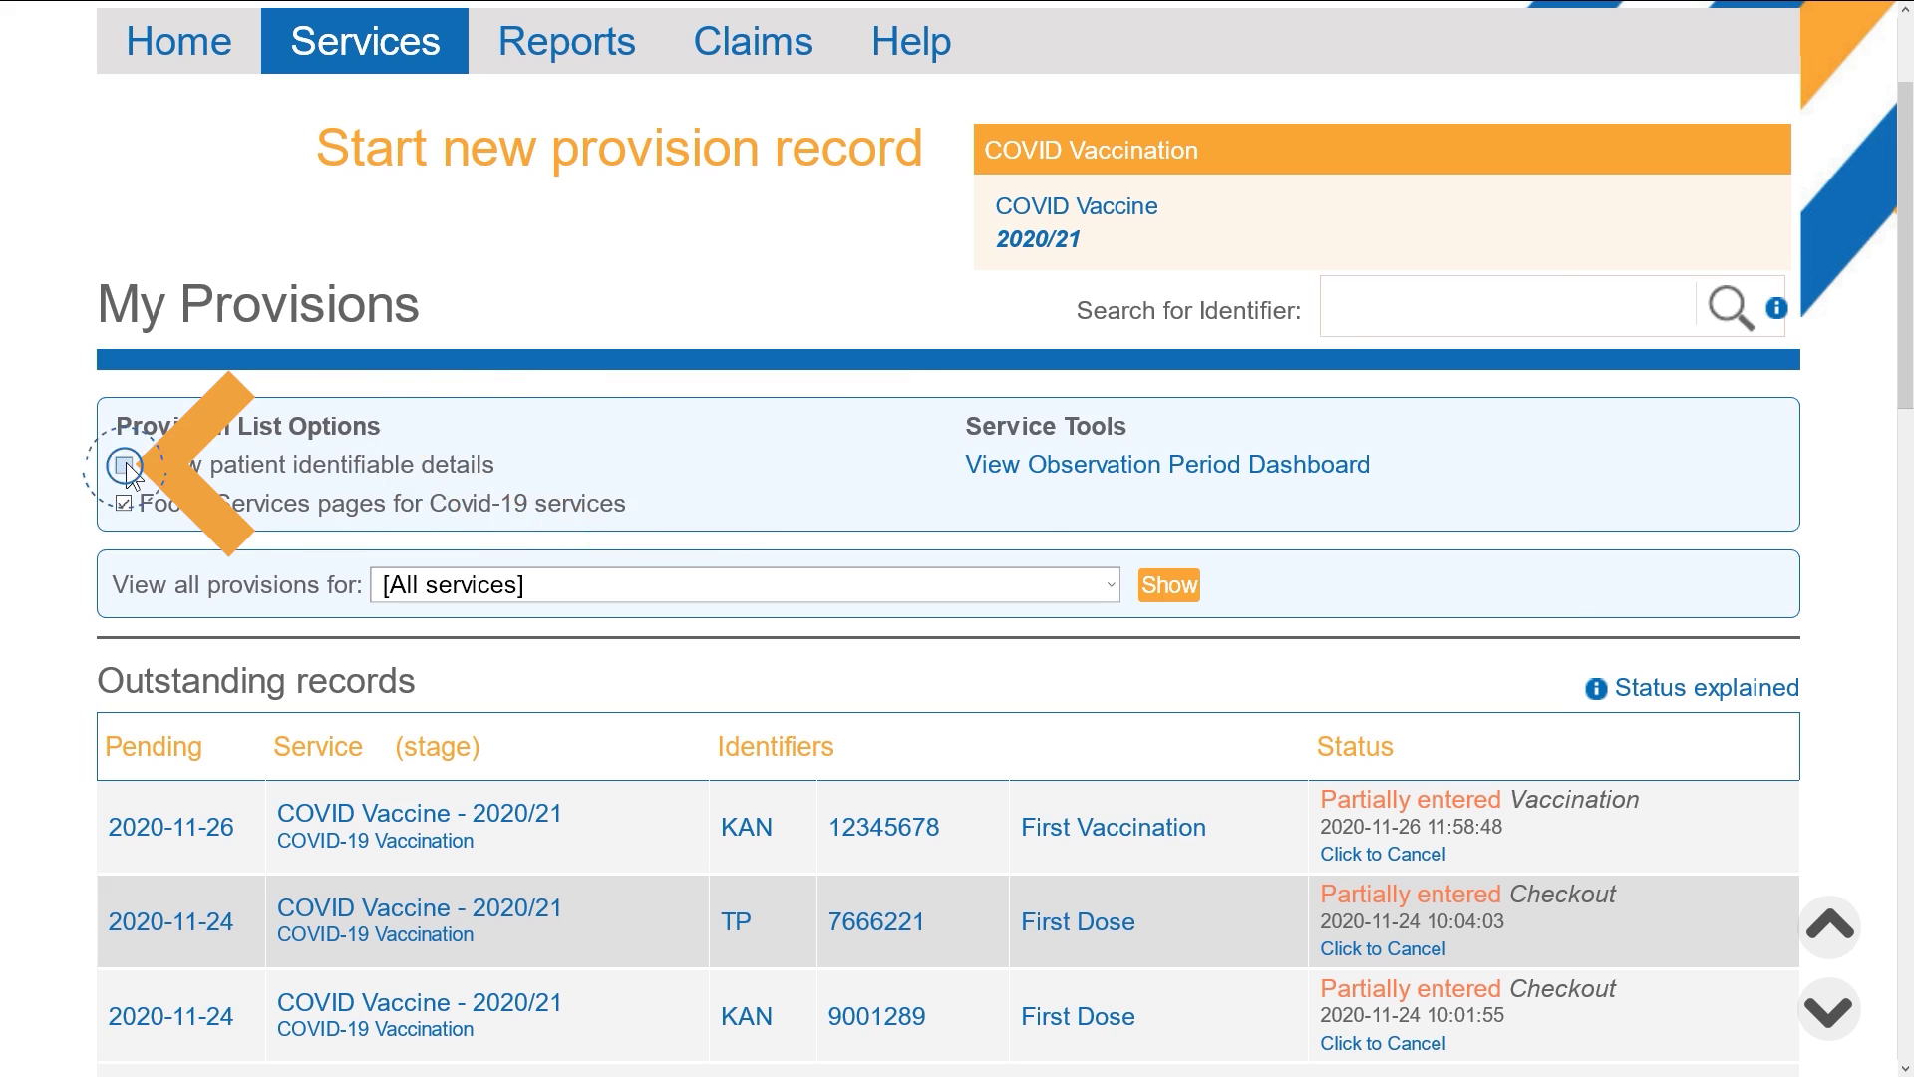
{"action": "left_click", "coordinate": [116, 460]}
{"action": "left_click", "coordinate": [1490, 630]}
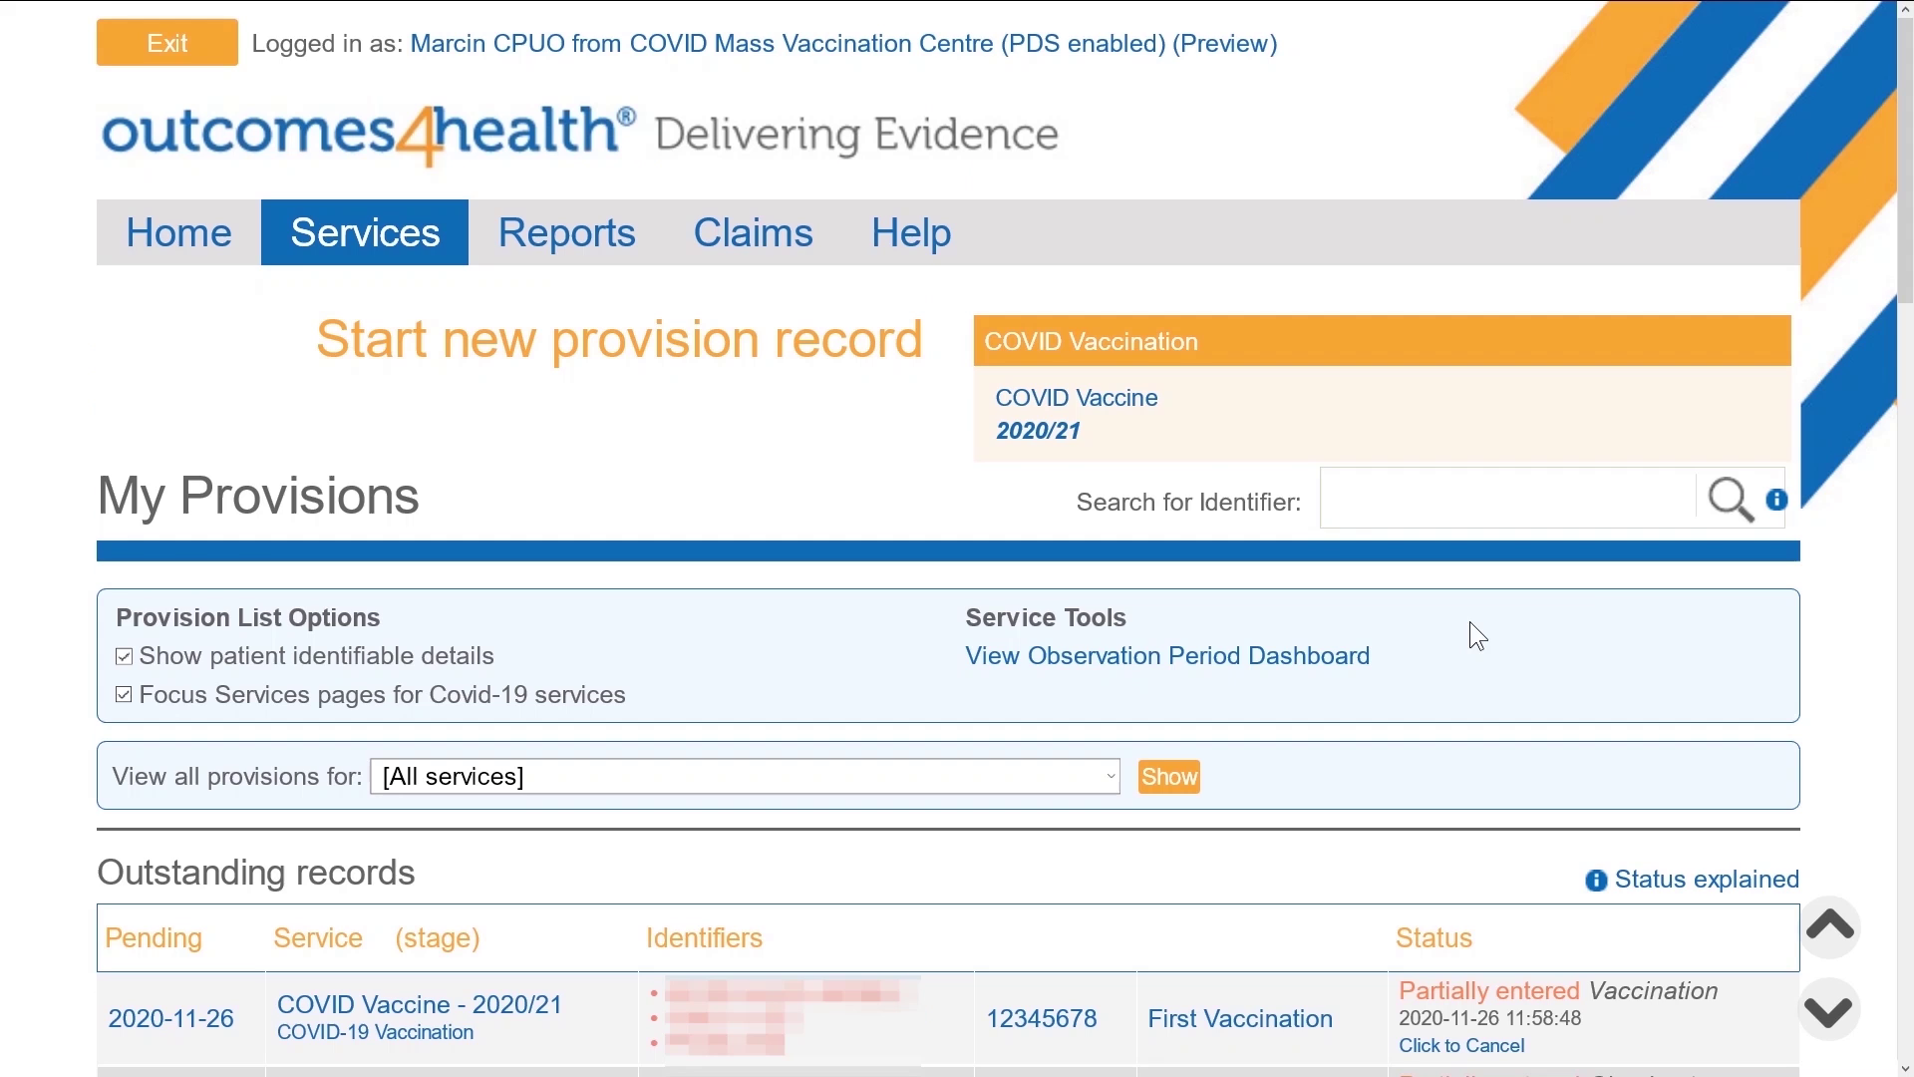
Search identifiers by the patient's name and open their 2020-11-27 COVID Vaccine record
{"action": "scroll", "coordinate": [1844, 583], "scroll_direction": "down", "scroll_amount": 12}
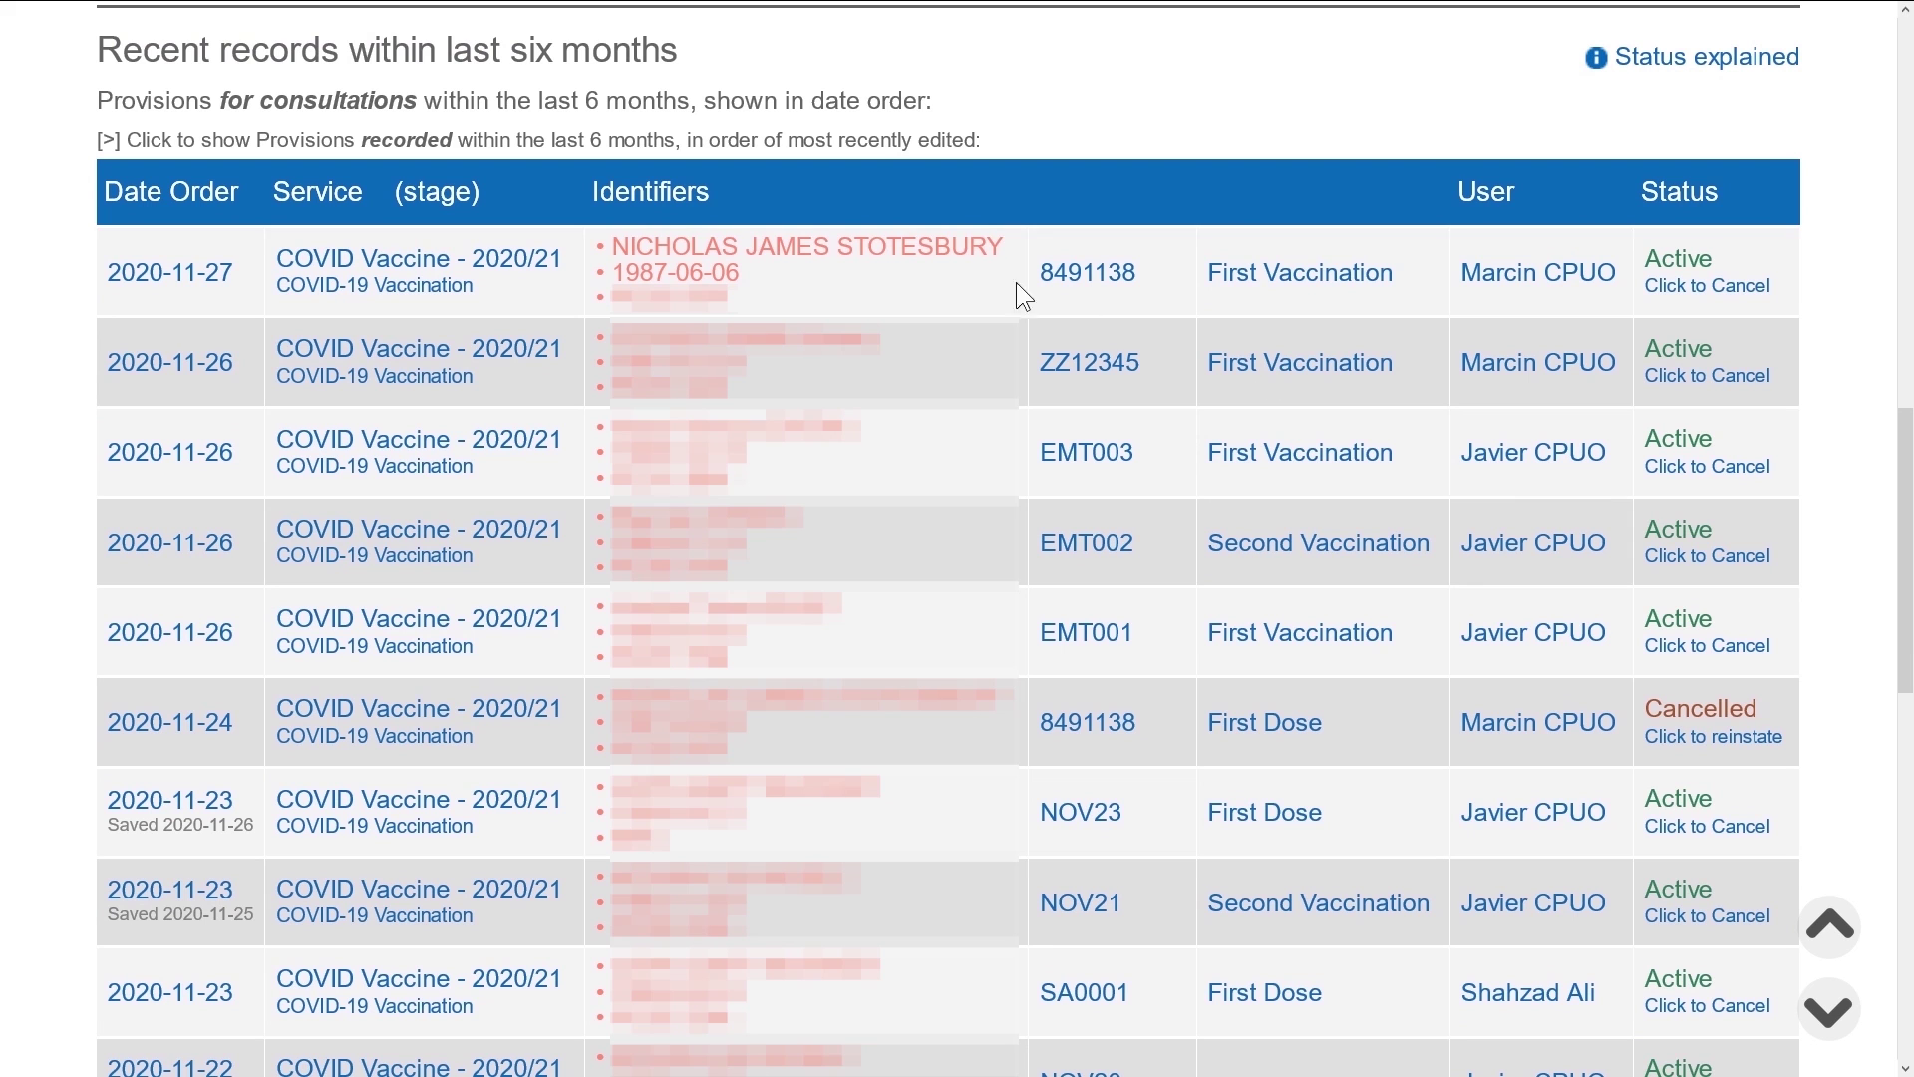
{"action": "scroll", "coordinate": [1617, 464], "scroll_direction": "up", "scroll_amount": 5}
{"action": "scroll", "coordinate": [1617, 469], "scroll_direction": "up", "scroll_amount": 4}
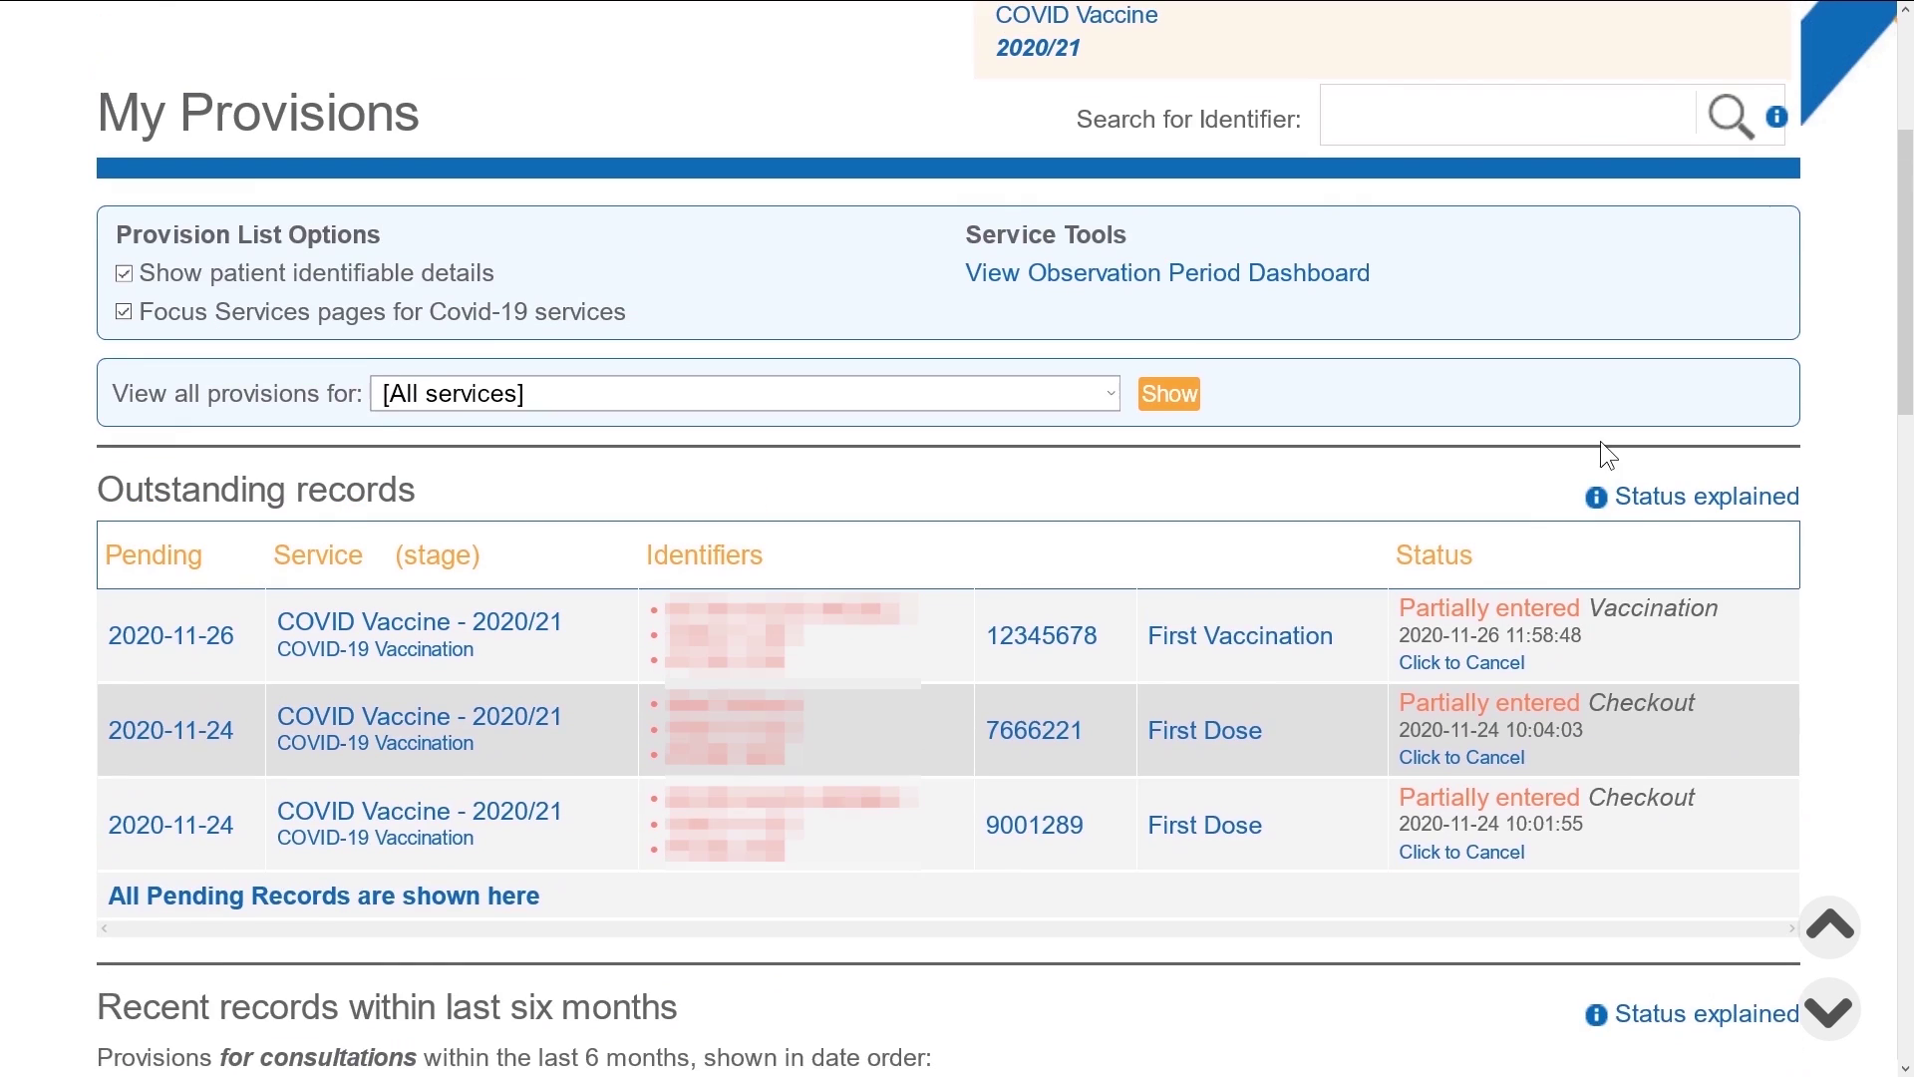
{"action": "scroll", "coordinate": [1575, 389], "scroll_direction": "up", "scroll_amount": 2}
{"action": "left_click", "coordinate": [1580, 312]}
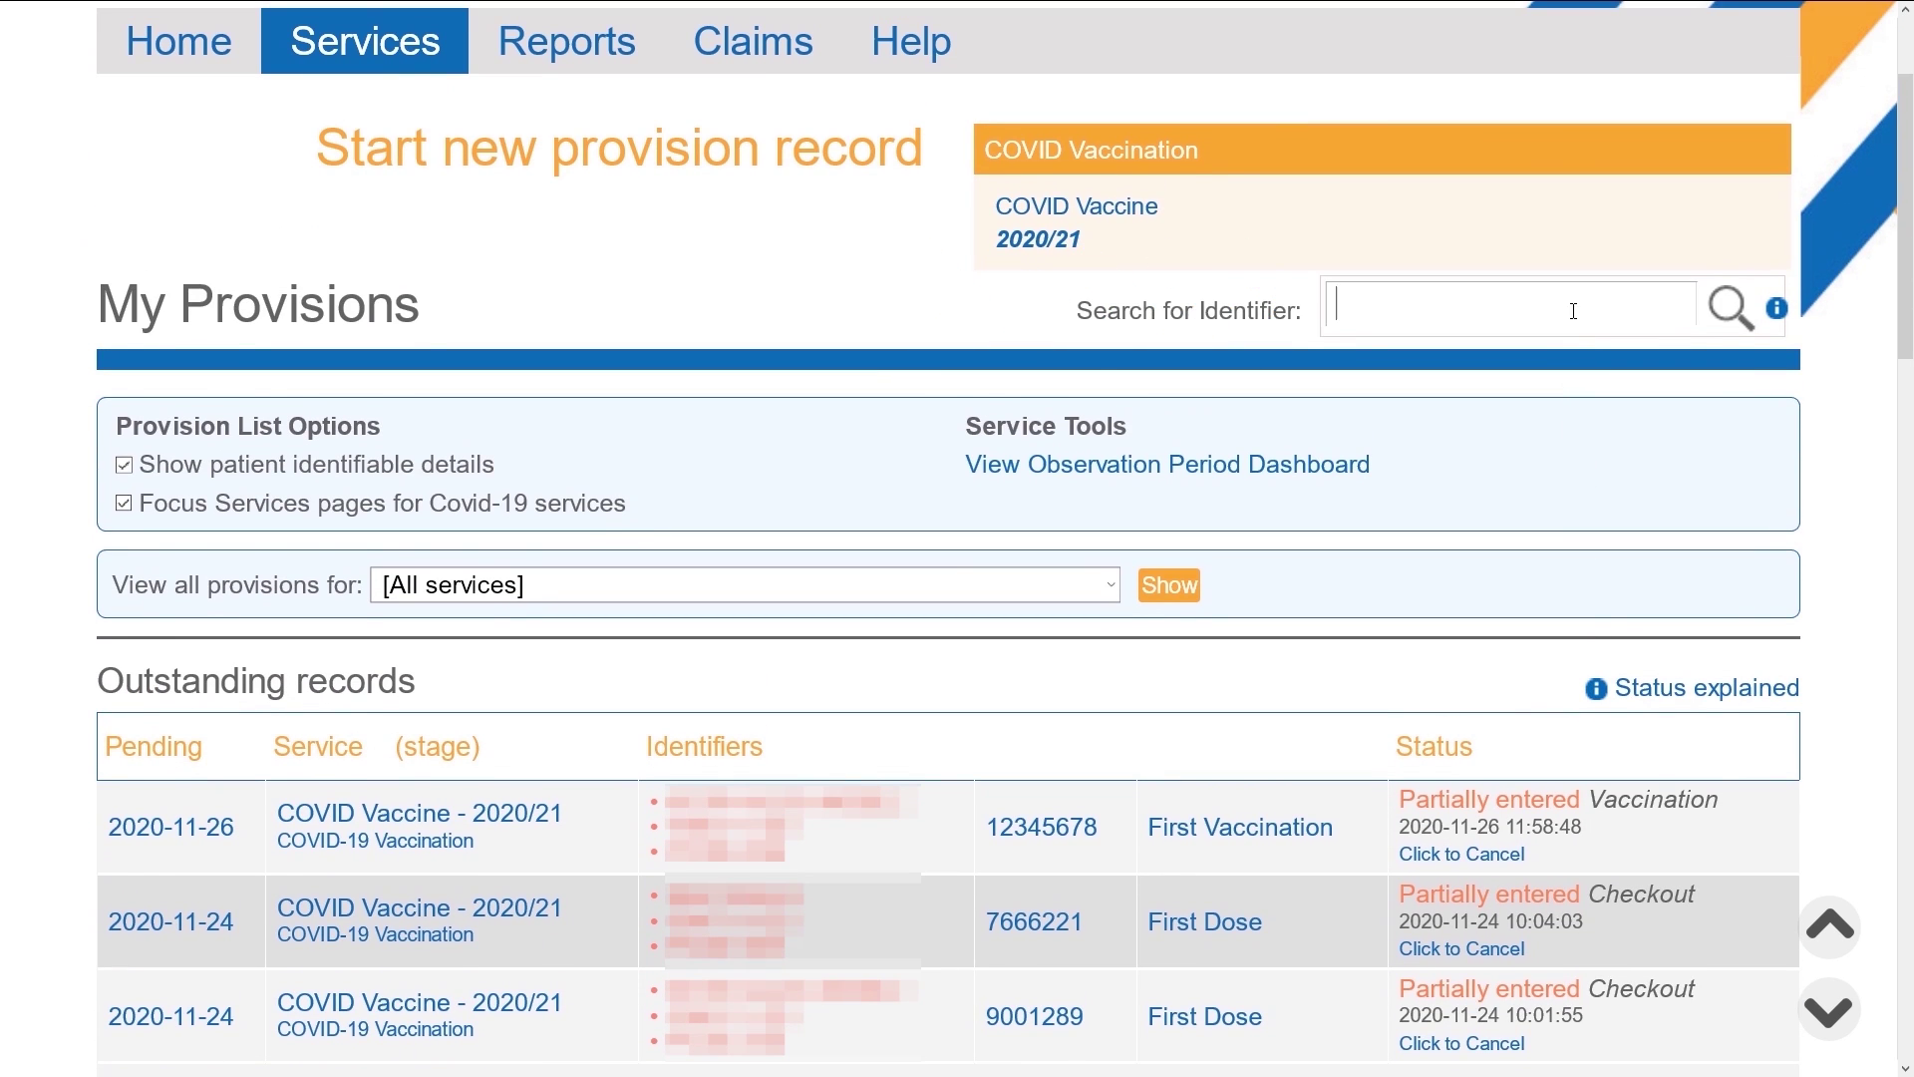
{"action": "type", "text": "nicho"}
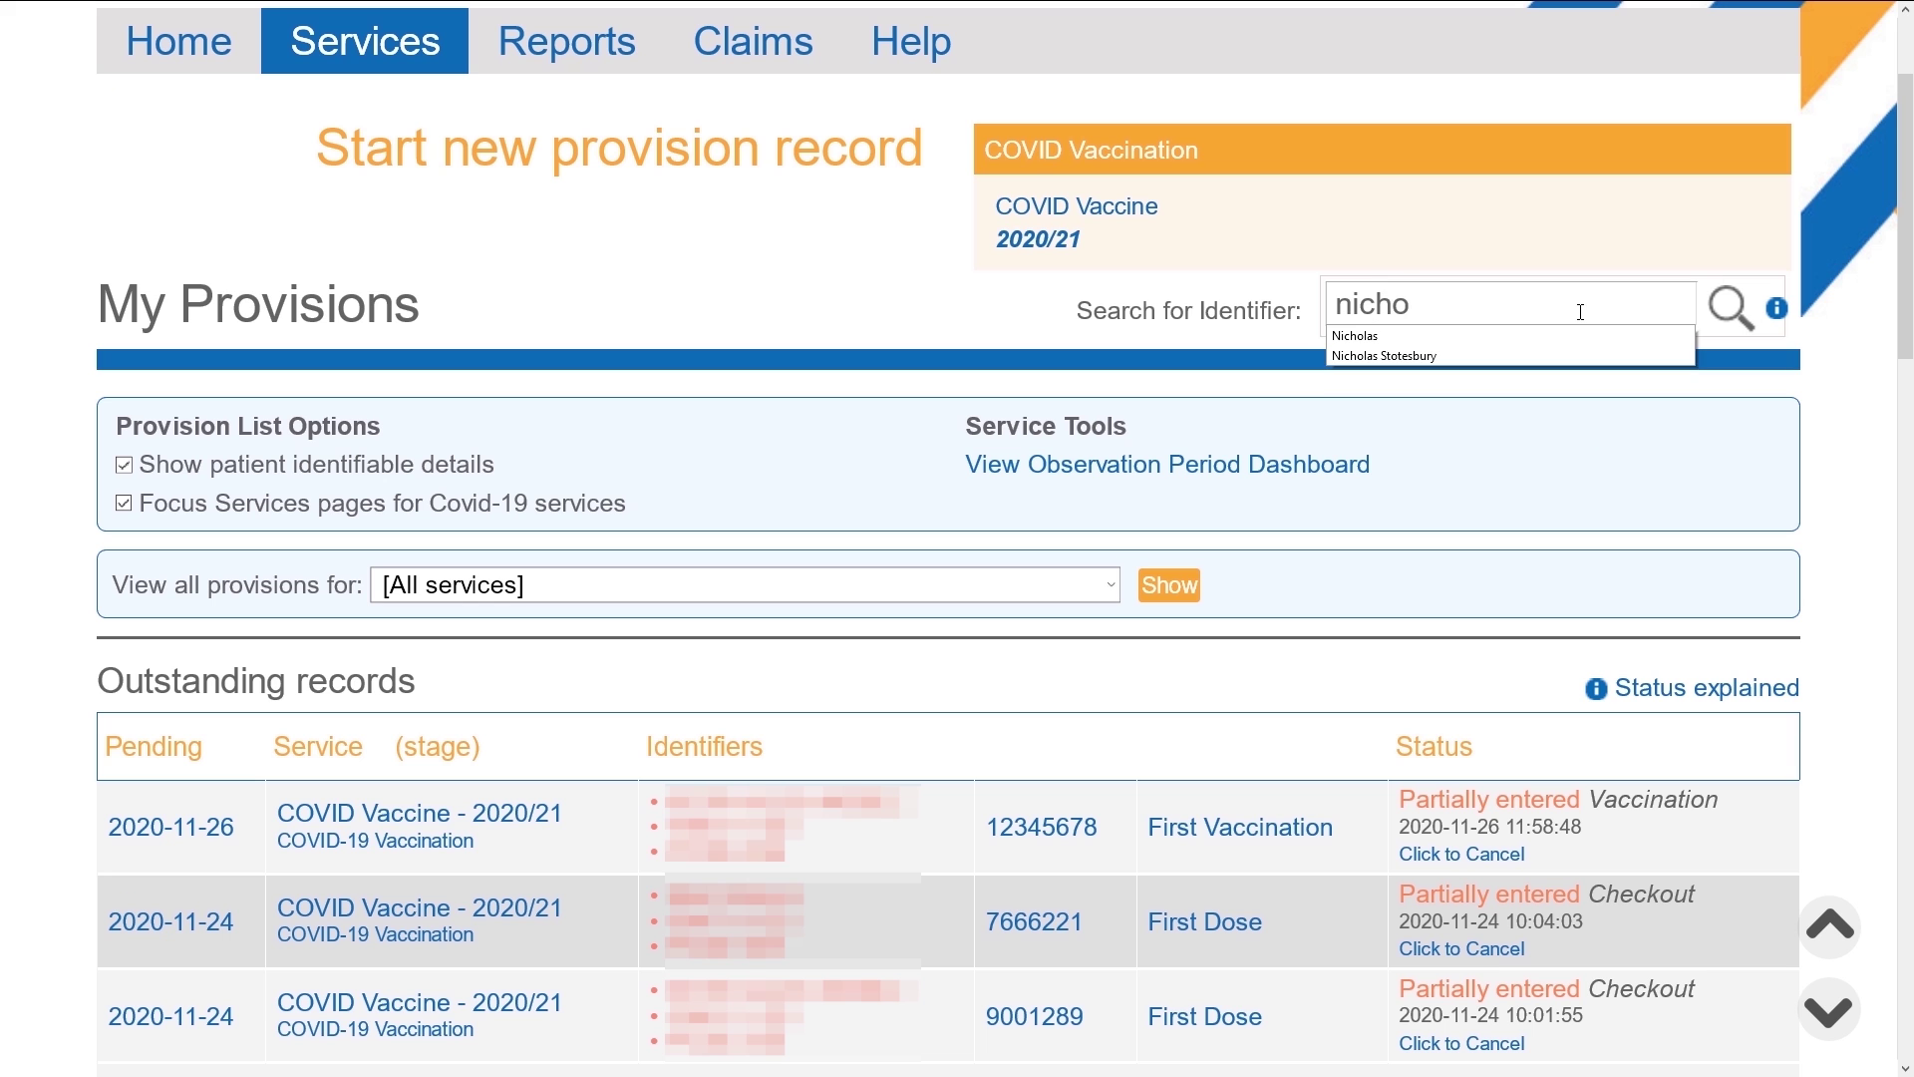
{"action": "left_click", "coordinate": [1420, 356]}
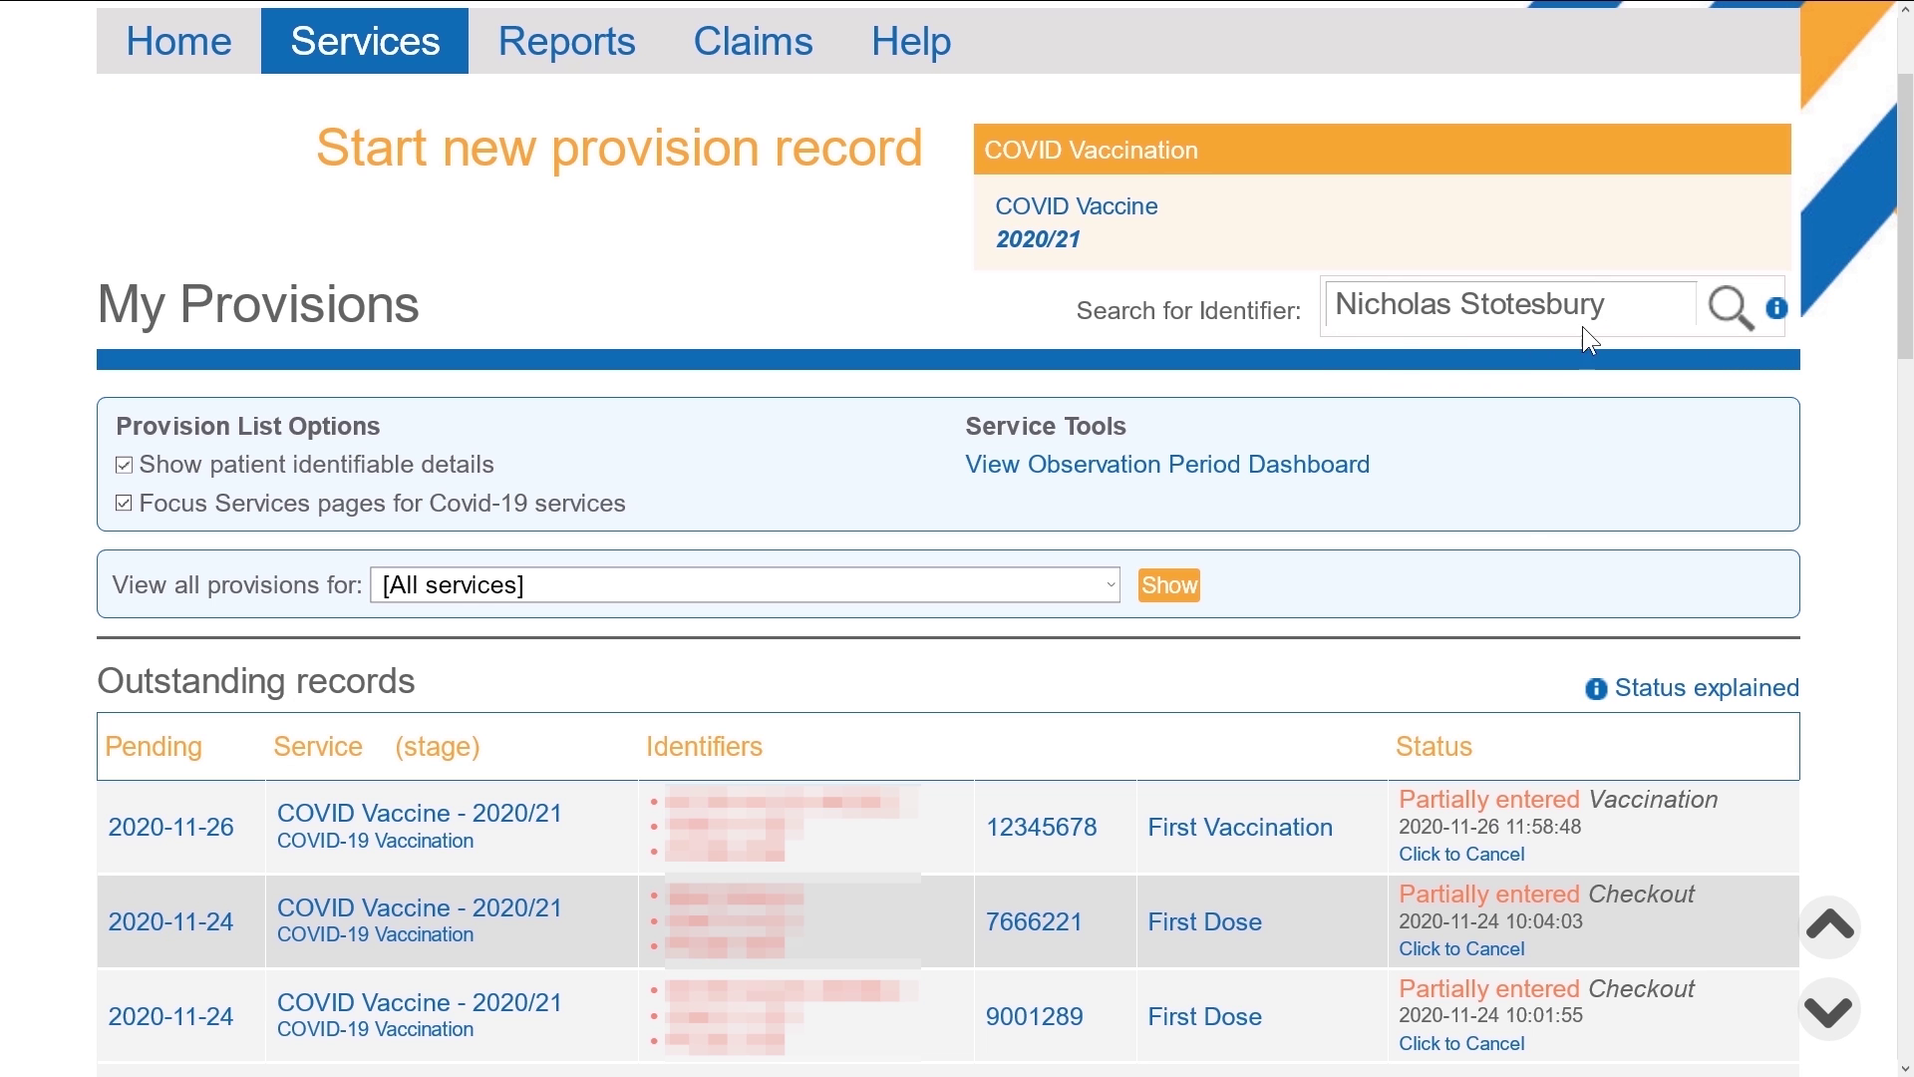
{"action": "left_click", "coordinate": [1728, 312]}
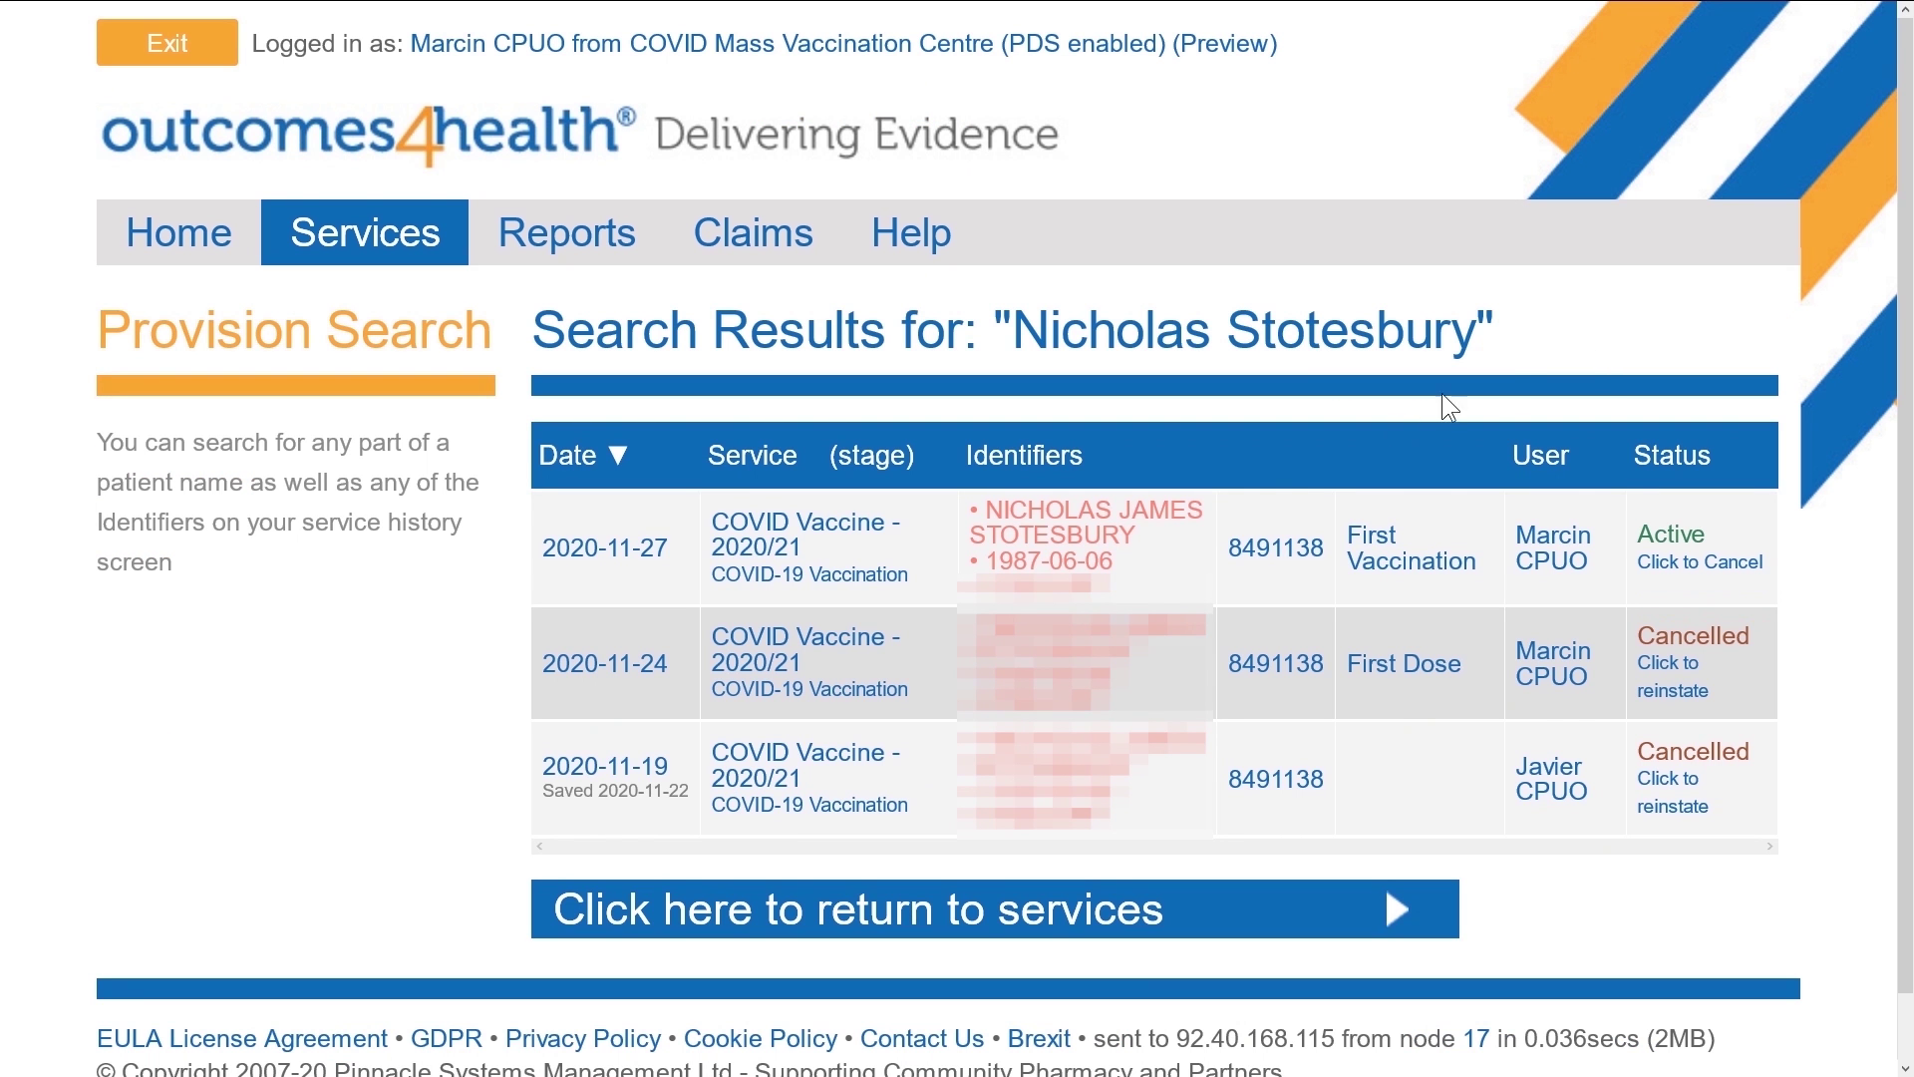
{"action": "left_click", "coordinate": [1109, 531]}
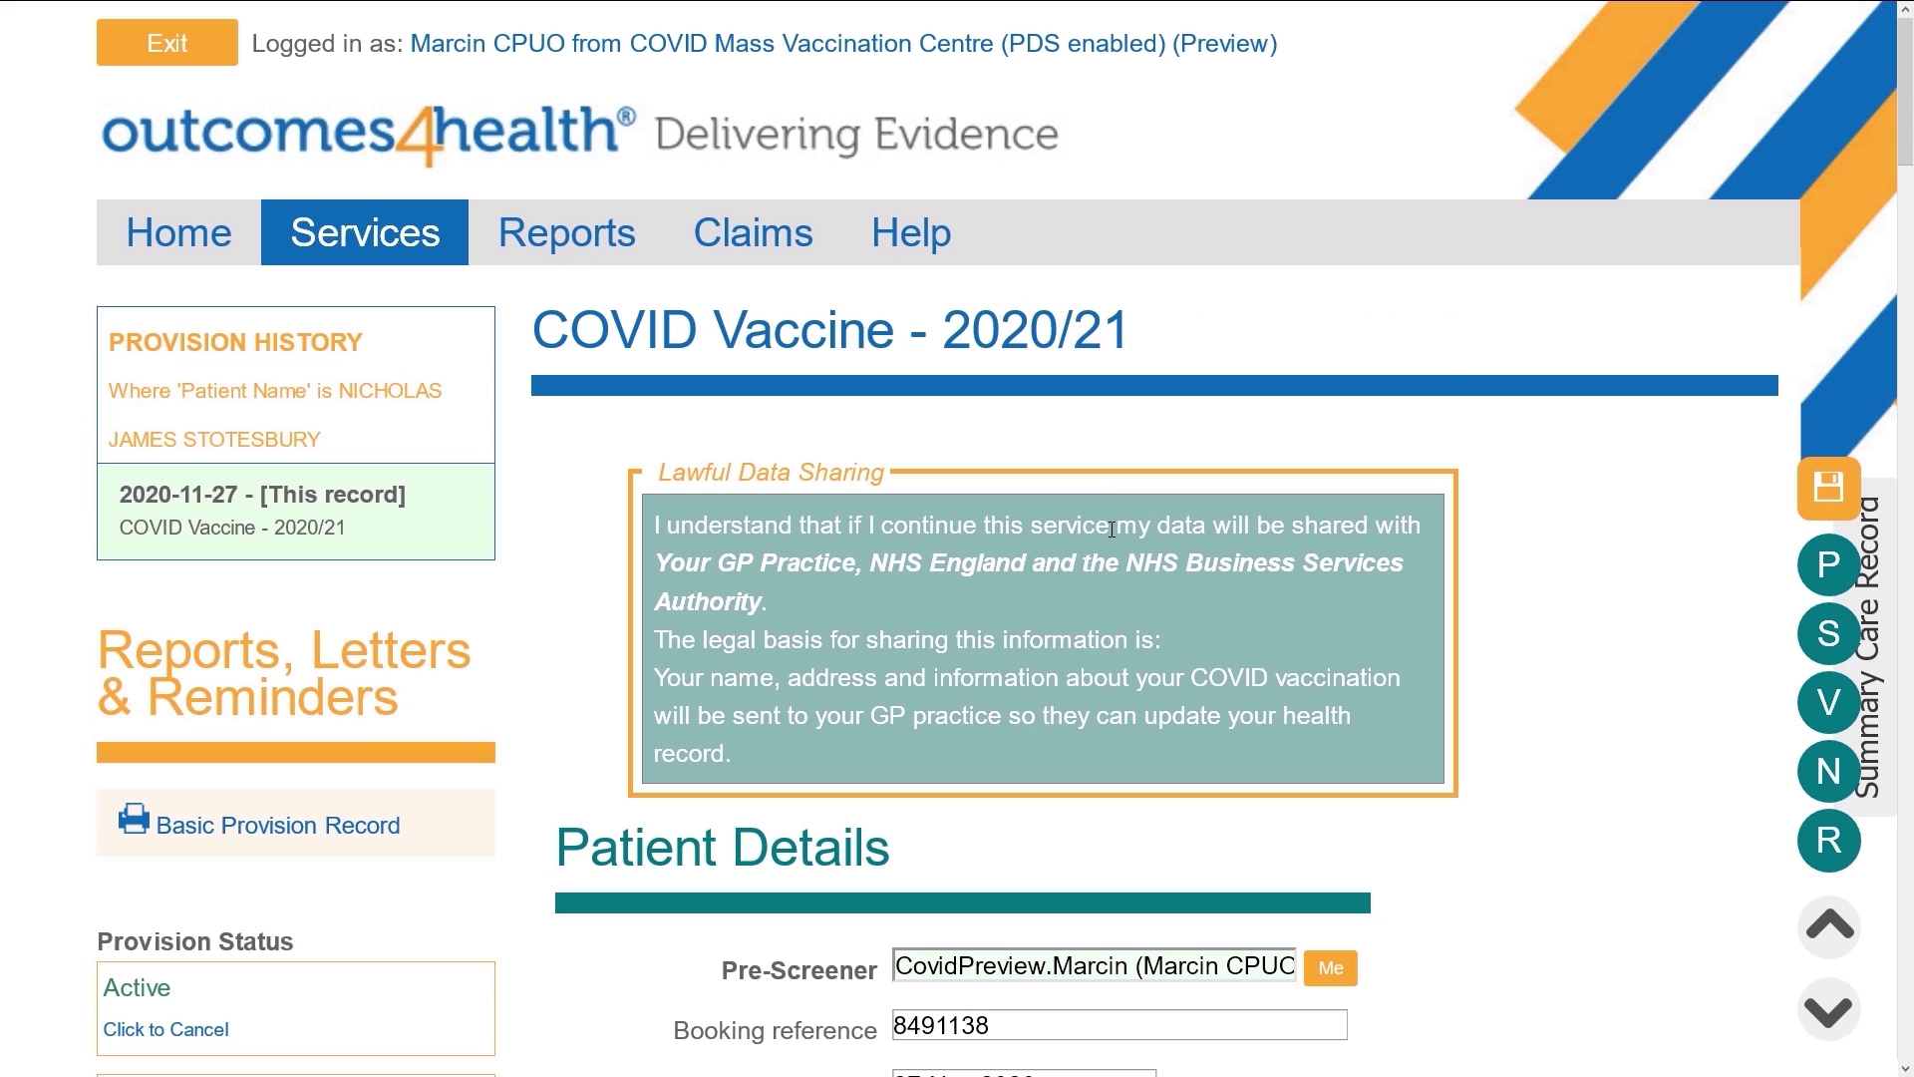
In the Reaction section, record Yes with manifestation Acute urticaria
{"action": "left_click", "coordinate": [1843, 847]}
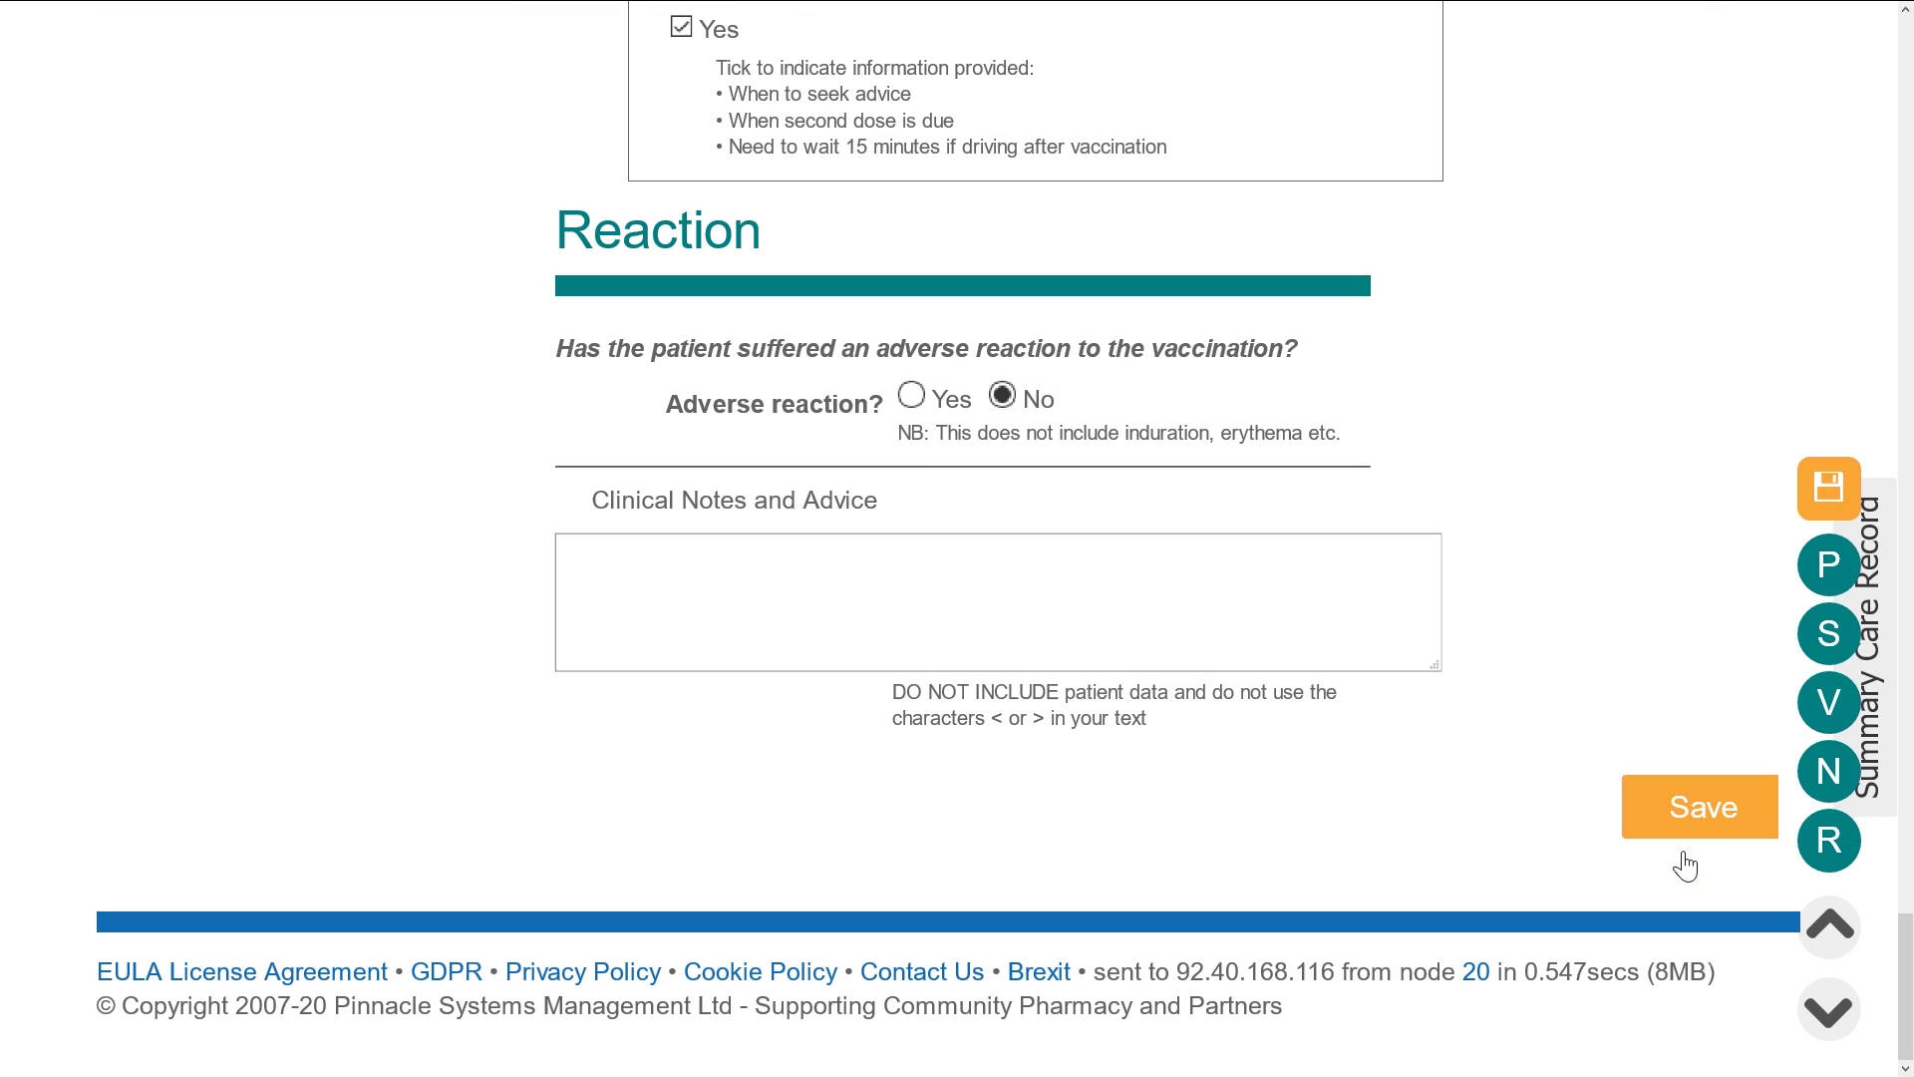
{"action": "left_click", "coordinate": [911, 396]}
{"action": "left_click", "coordinate": [923, 478]}
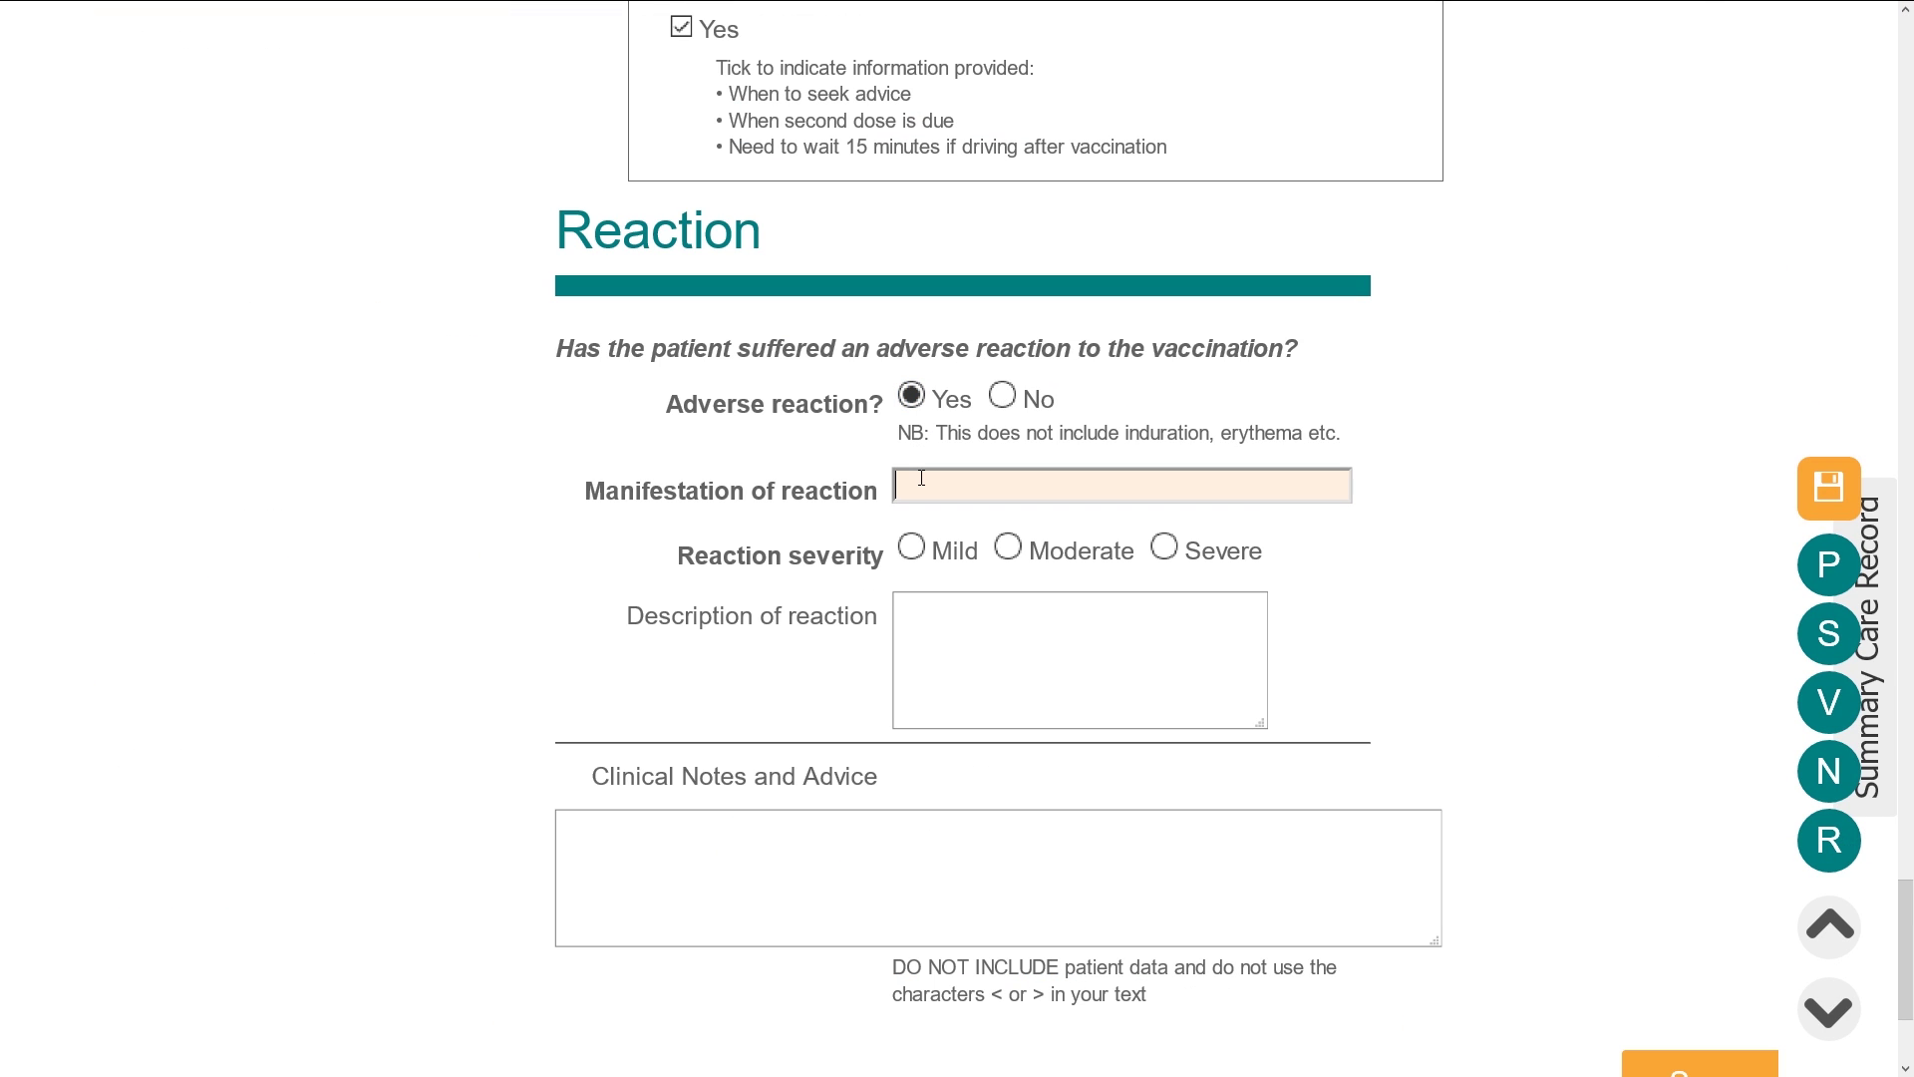
{"action": "type", "text": "acute"}
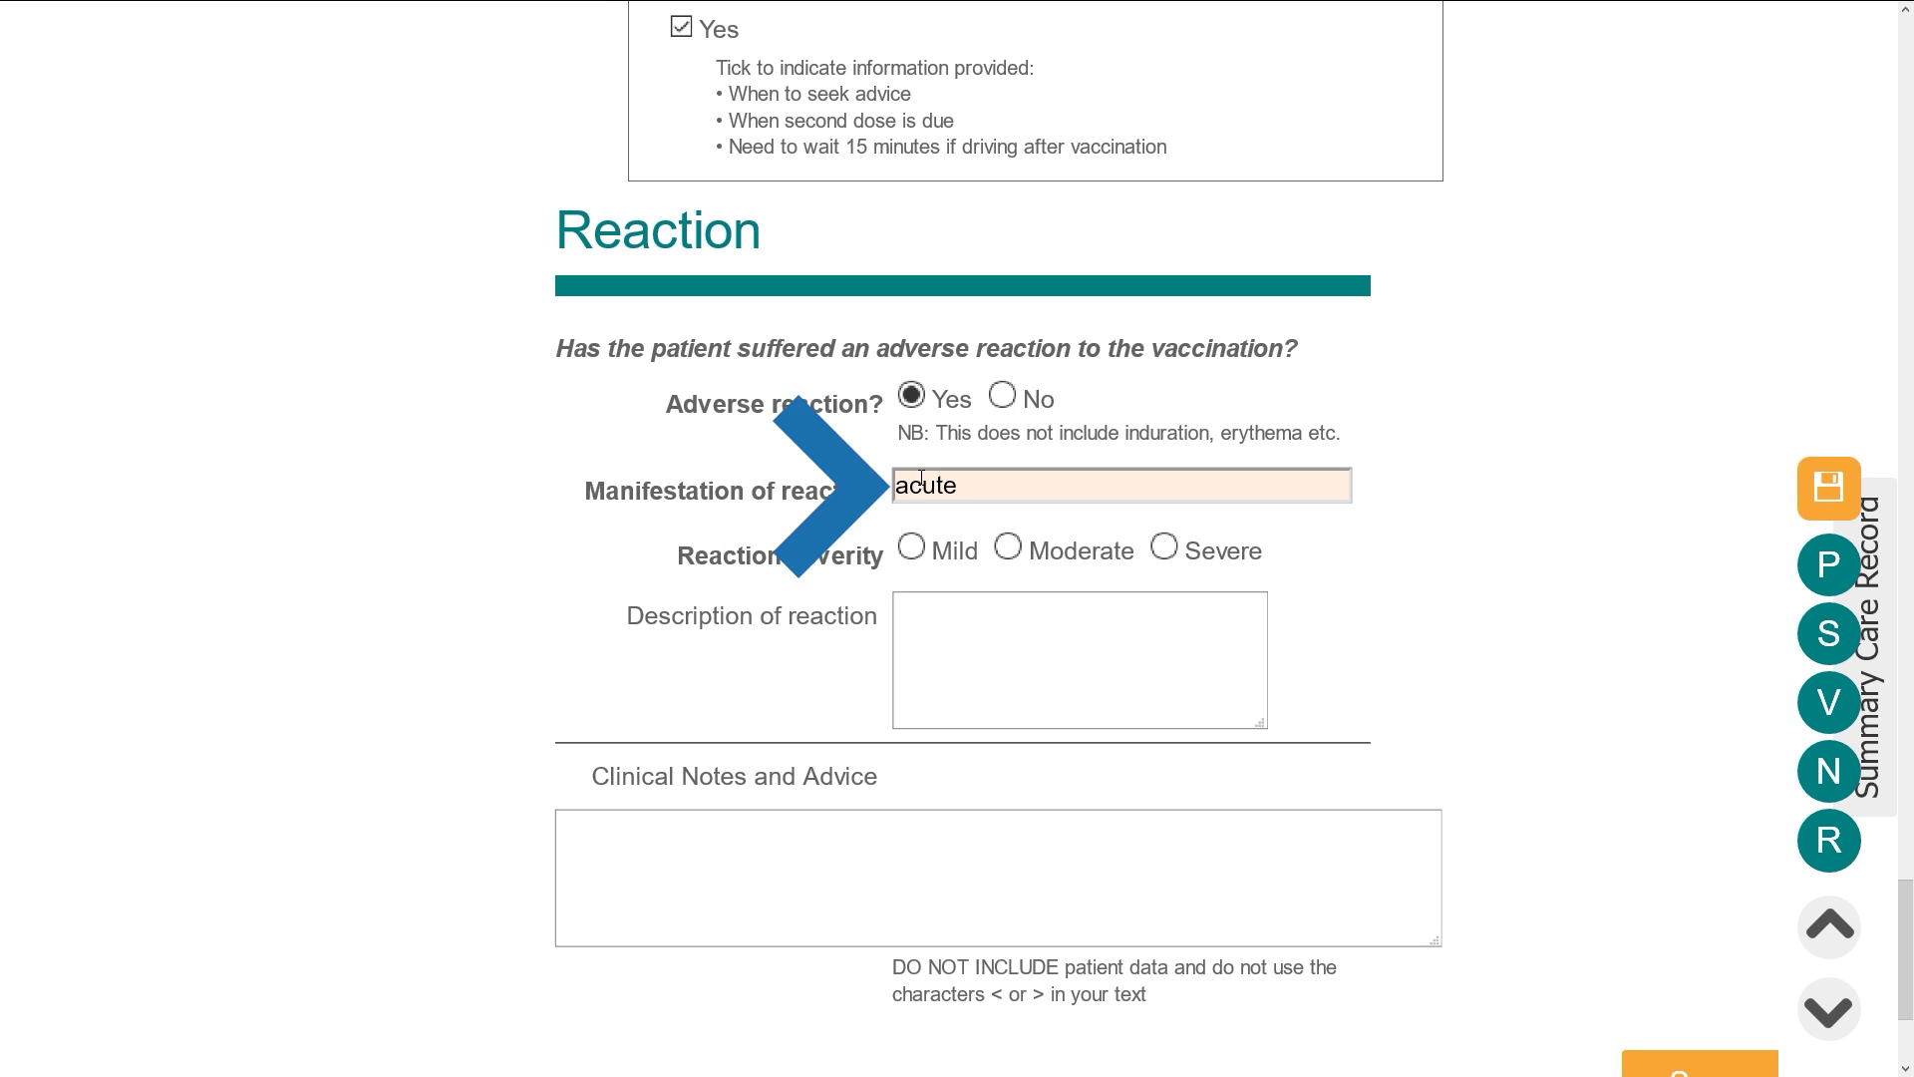
{"action": "type", "text": " urtic"}
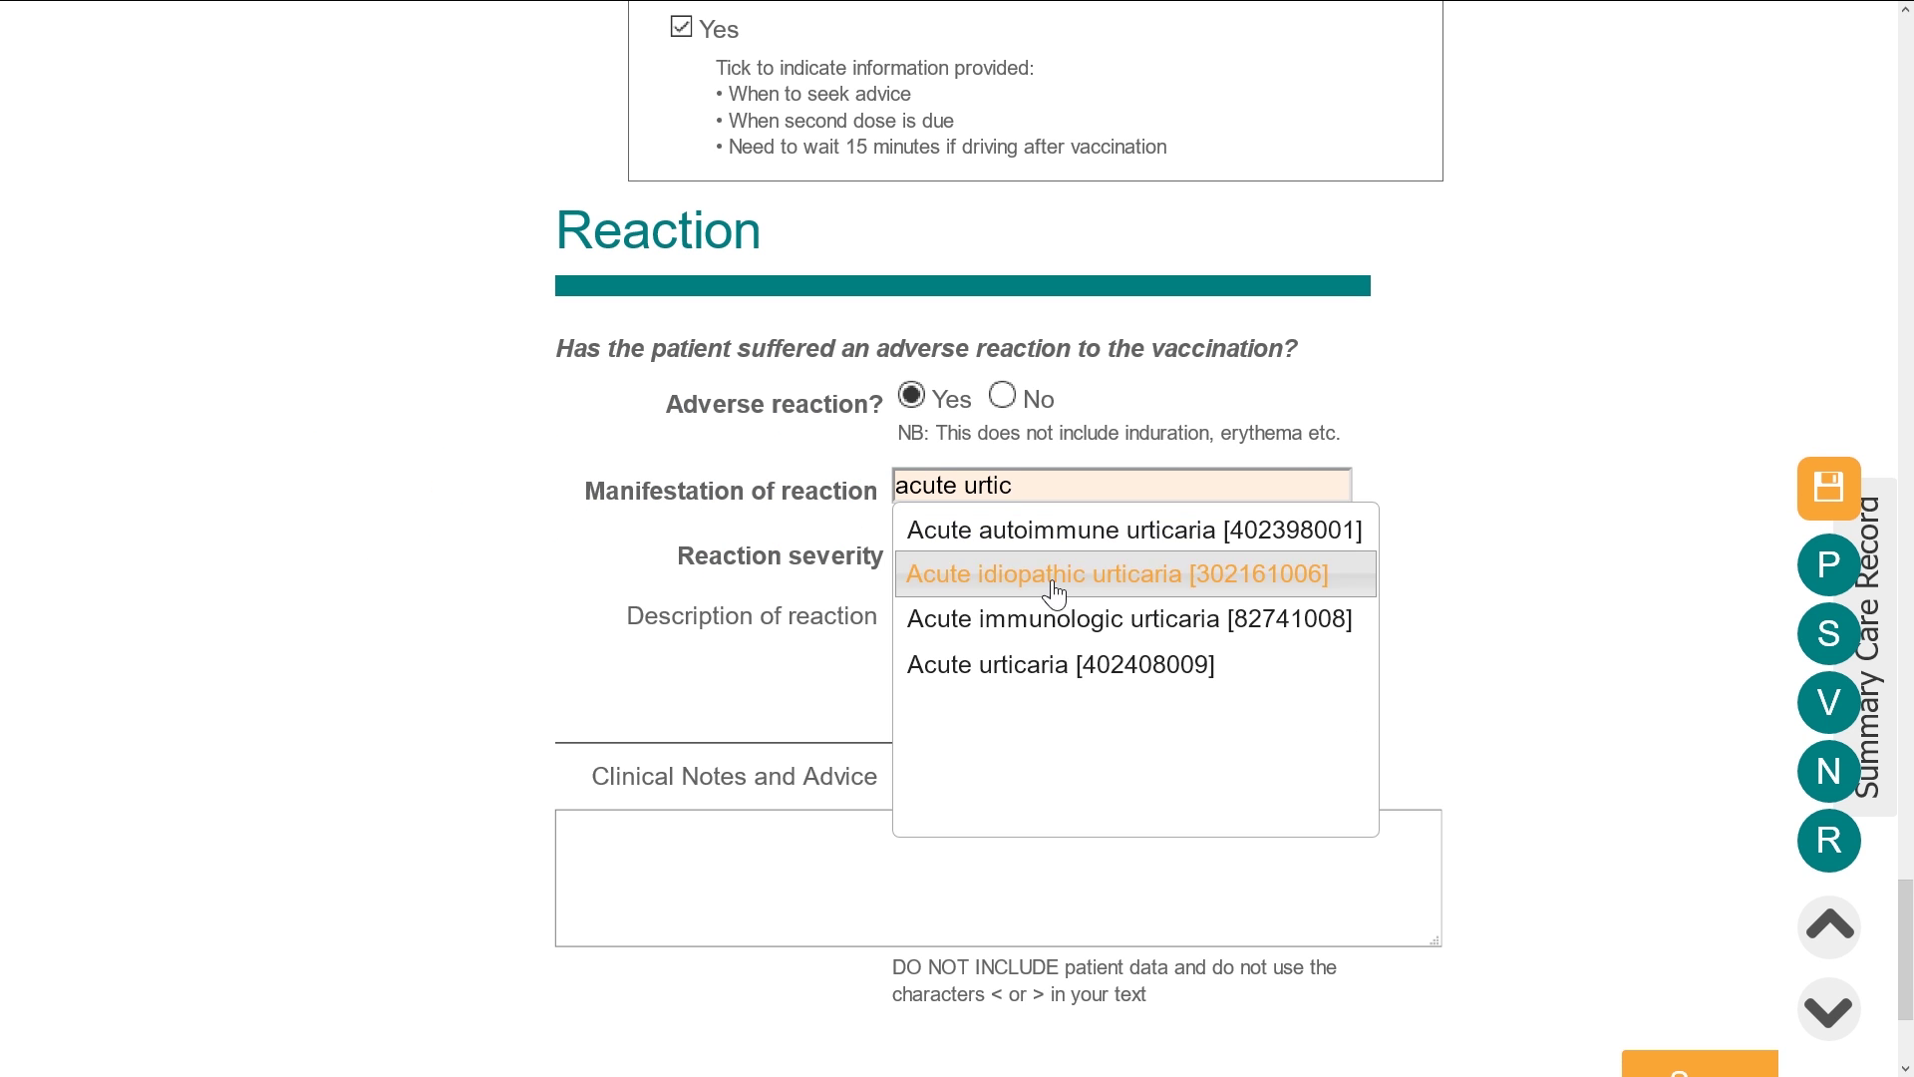
{"action": "left_click", "coordinate": [1047, 665]}
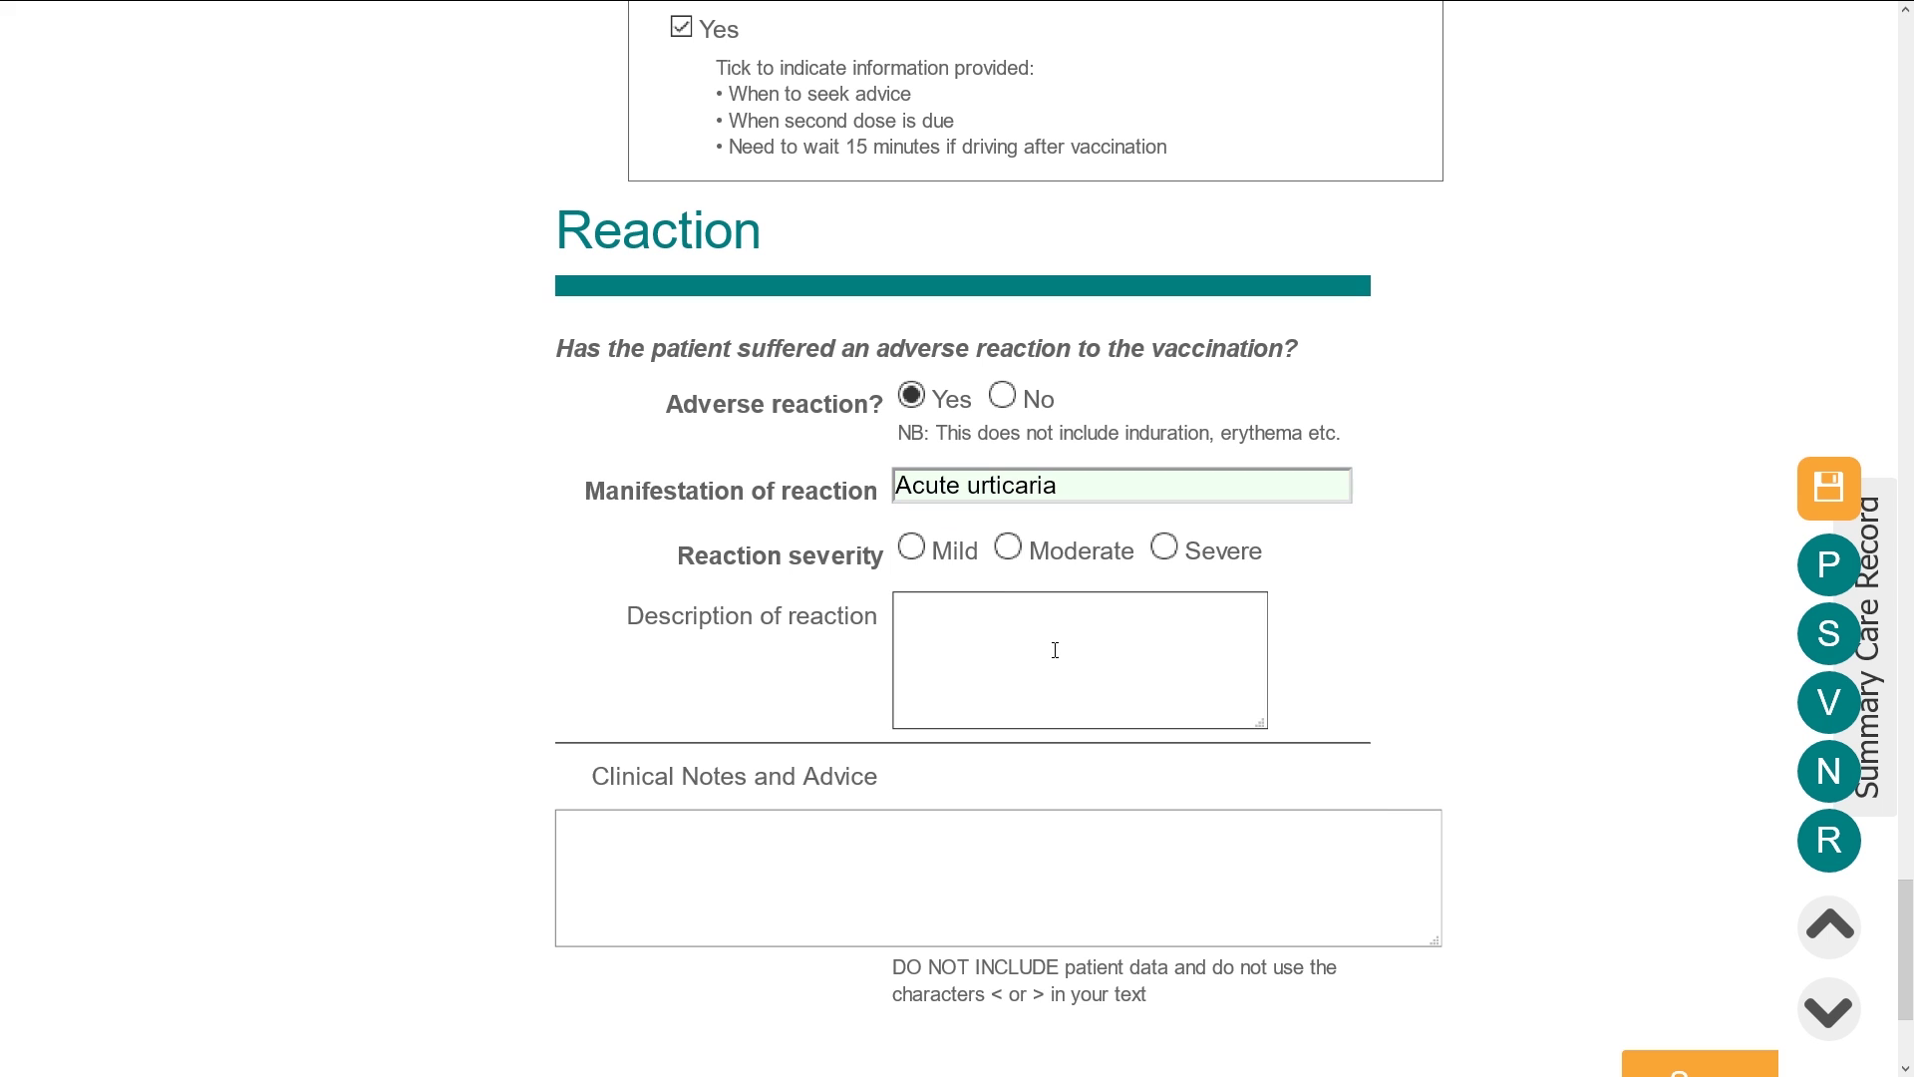
Set the reaction severity to Mild and save the record
{"action": "left_click", "coordinate": [912, 546]}
{"action": "left_click_drag", "start_coordinate": [630, 617], "coordinate": [884, 620]}
{"action": "left_click", "coordinate": [1360, 632]}
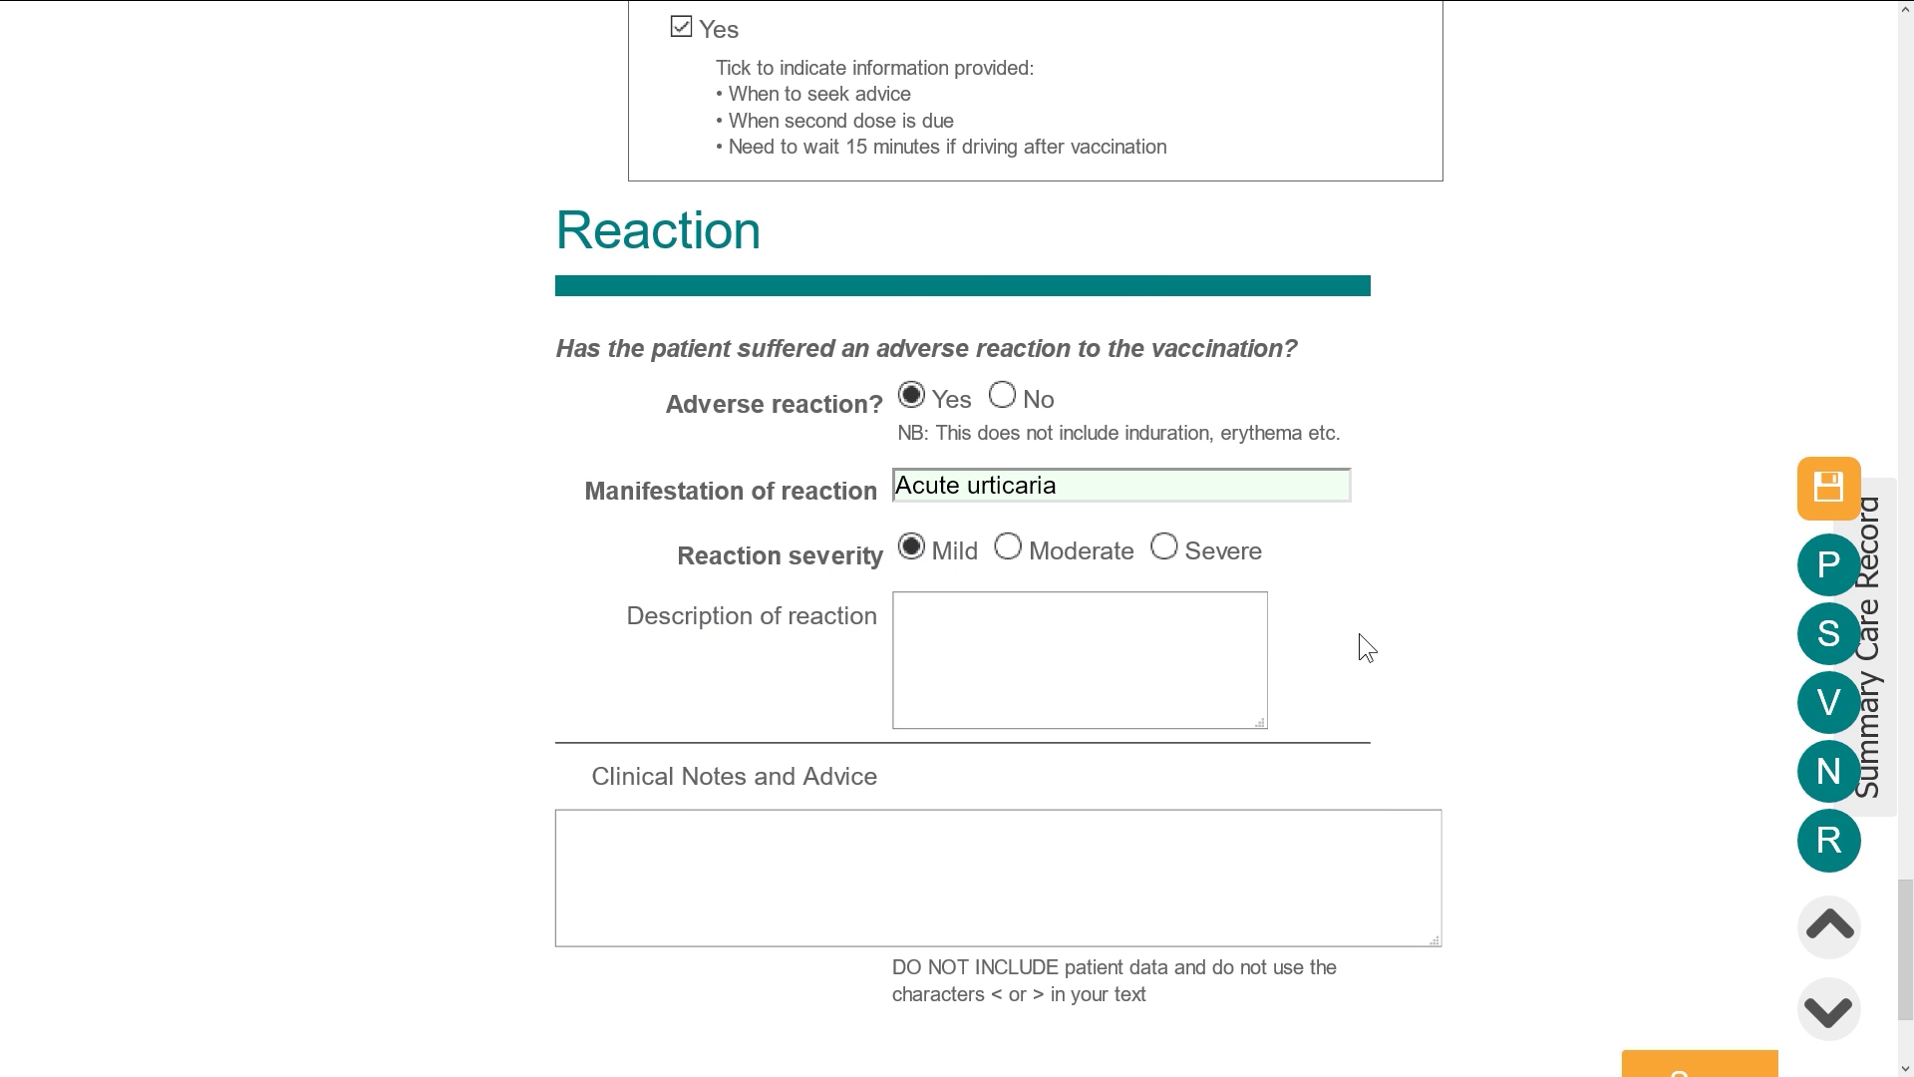
{"action": "scroll", "coordinate": [1360, 632], "scroll_direction": "down", "scroll_amount": 3}
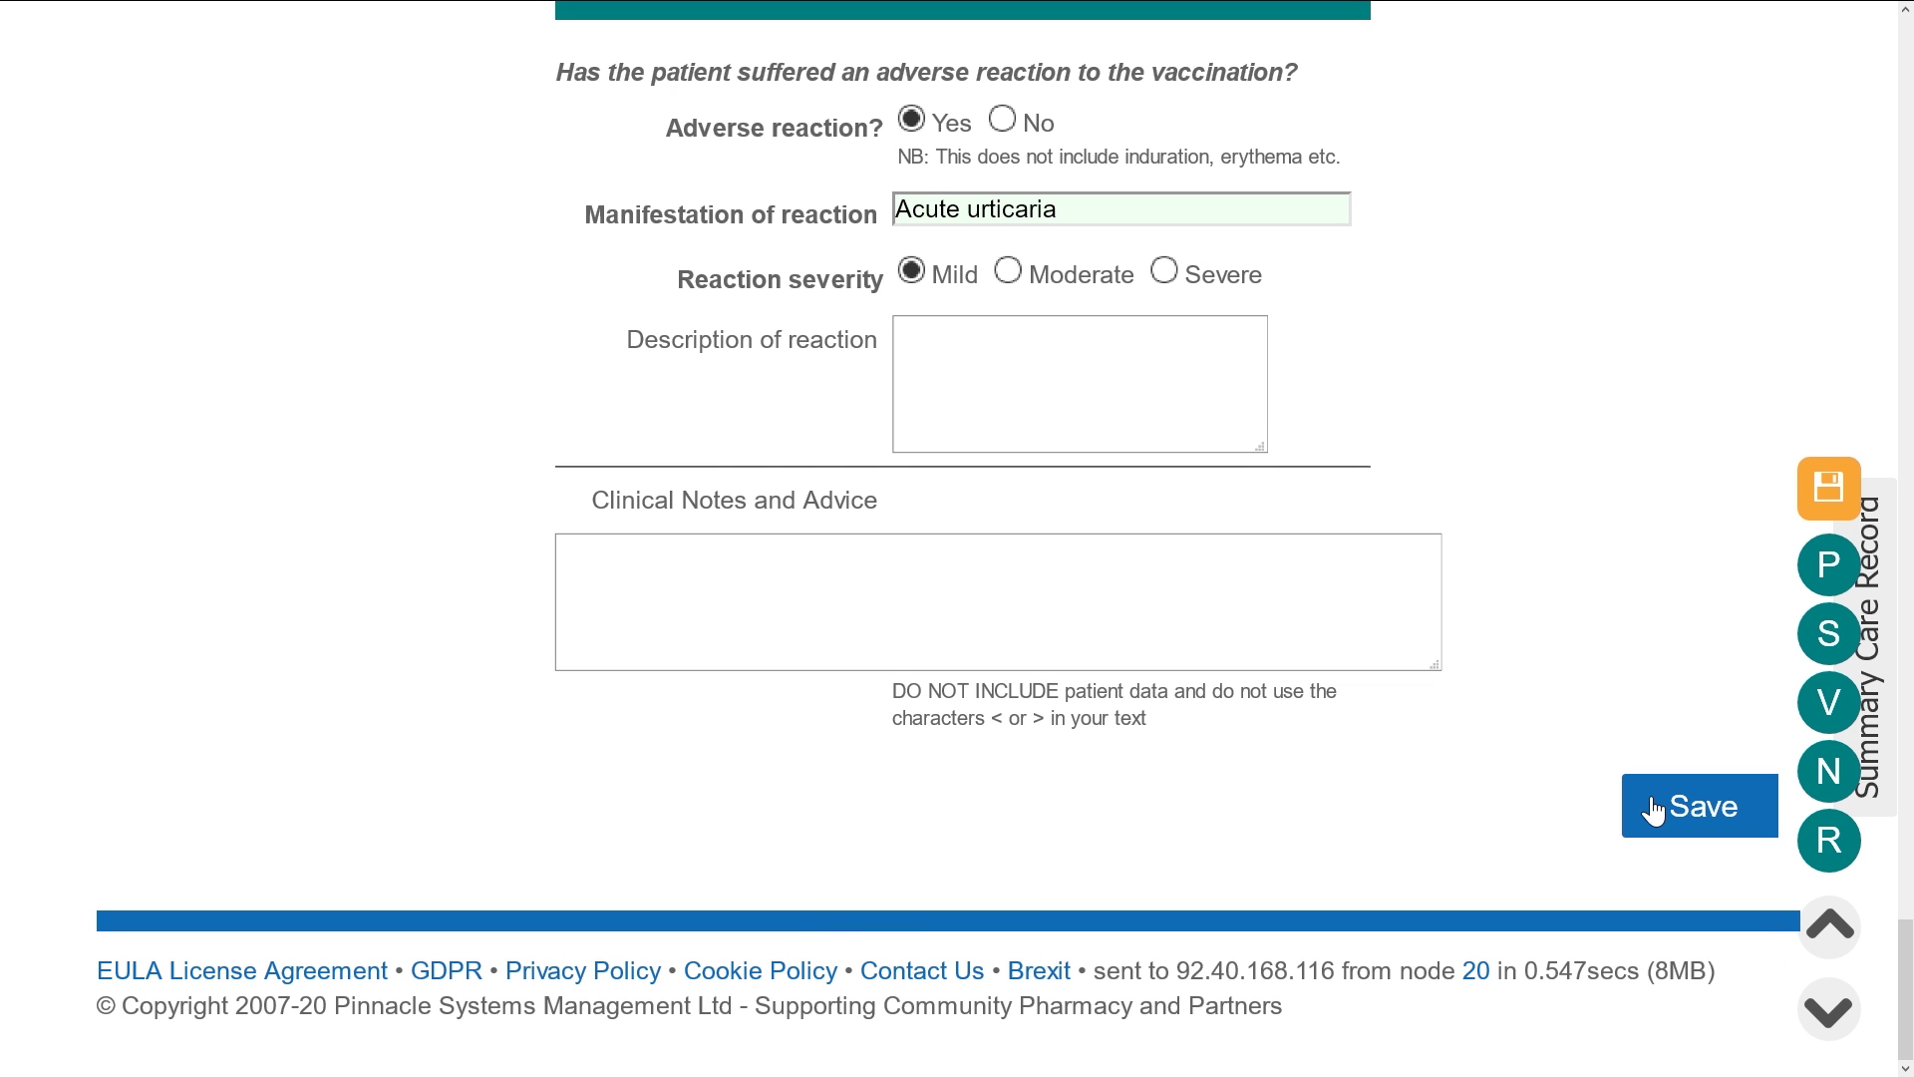
{"action": "left_click", "coordinate": [1652, 810]}
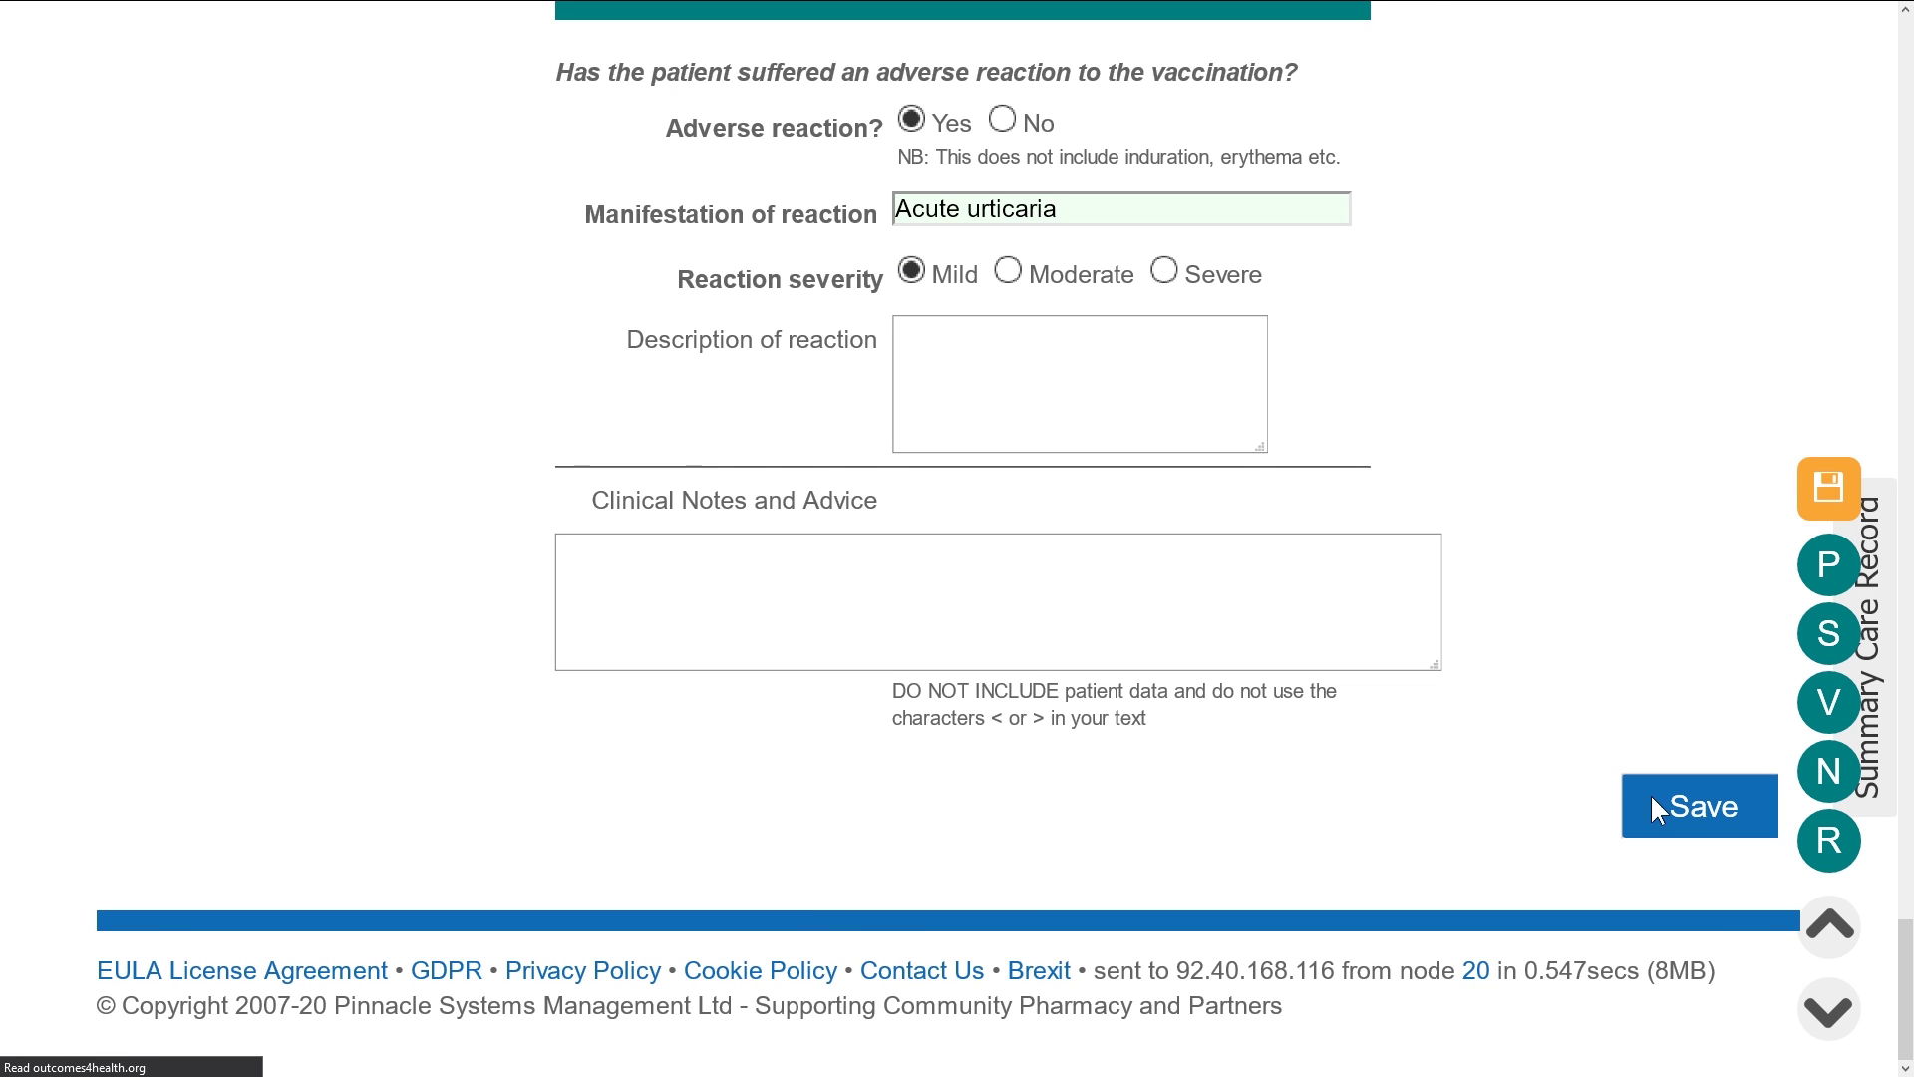